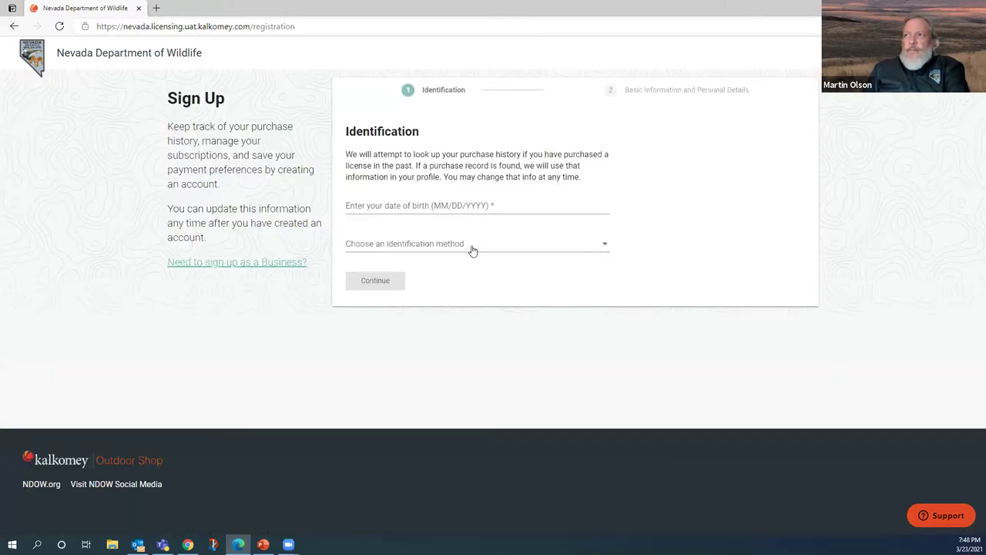
Open the identification method list on Sign Up, then close it without choosing one.
left_click(606, 247)
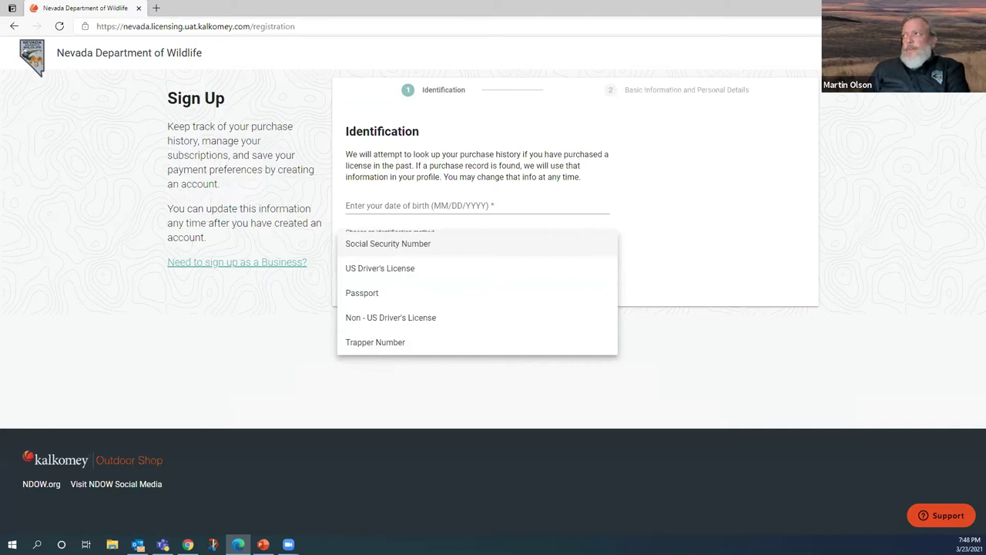
left_click(905, 107)
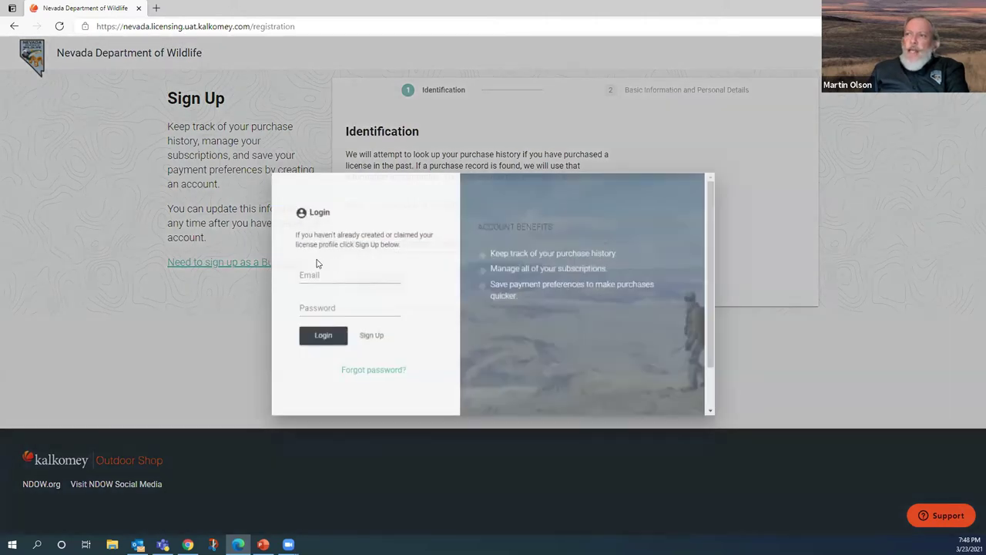
Fill the Login form with the saved account e-mail and the account password, then submit.
left_click(317, 263)
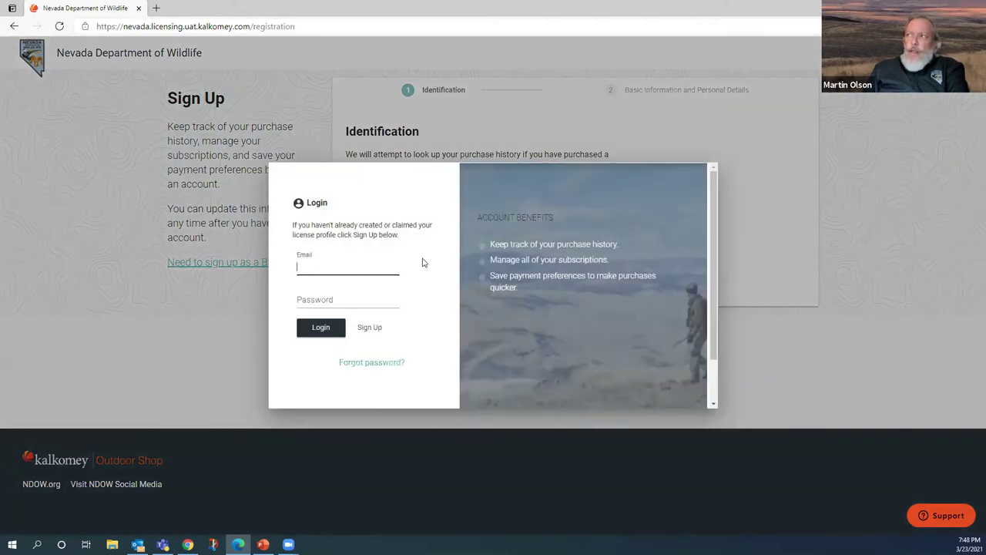
left_click(344, 268)
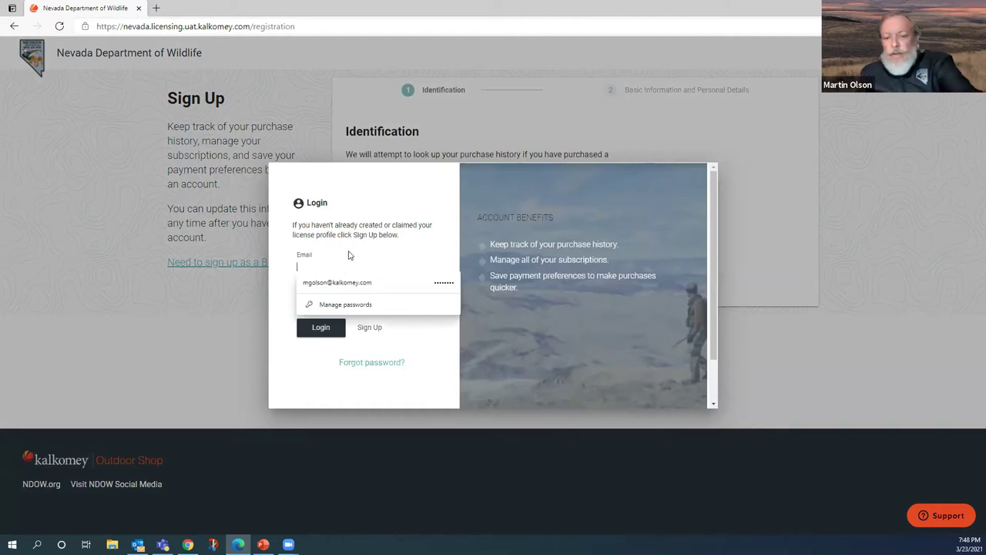
type("h")
left_click(334, 283)
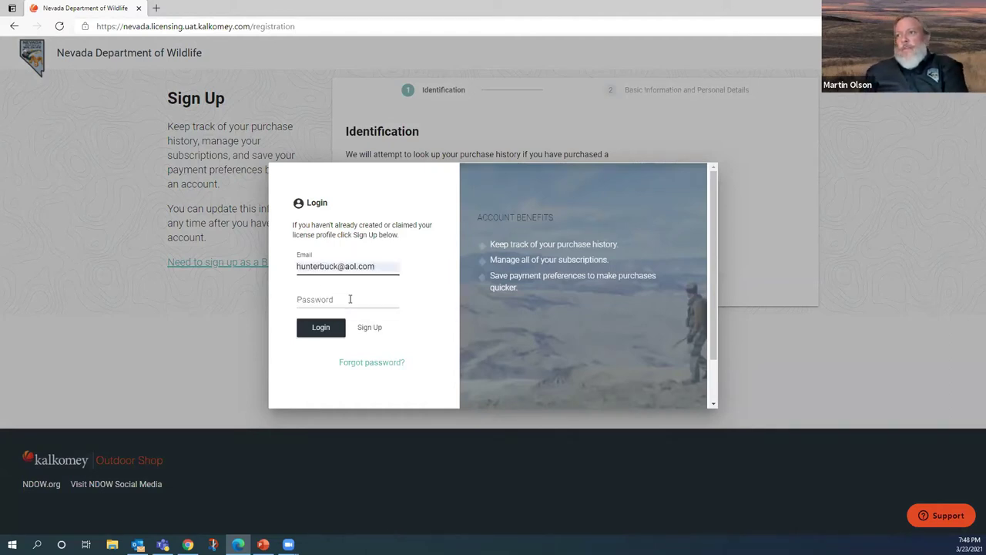
left_click(342, 300)
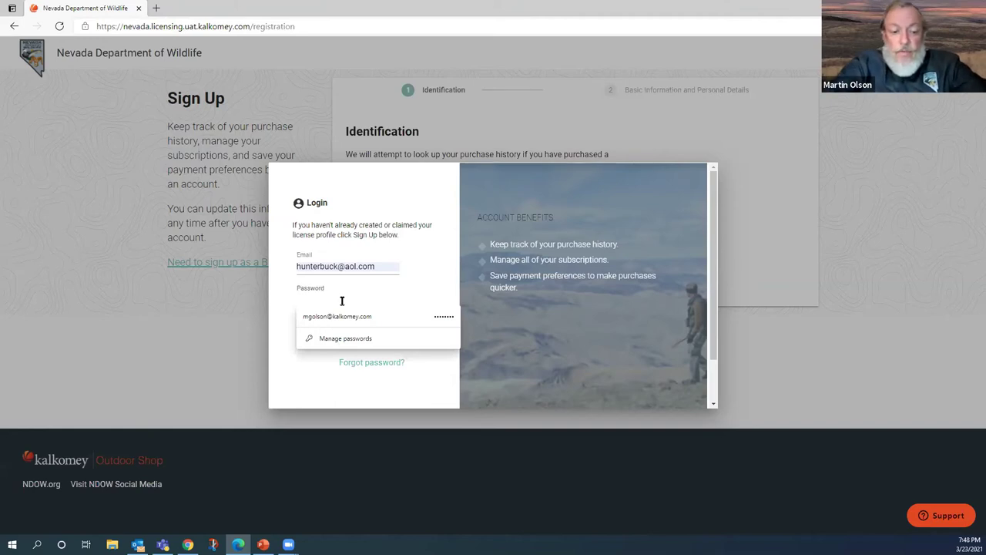
type("•••••••")
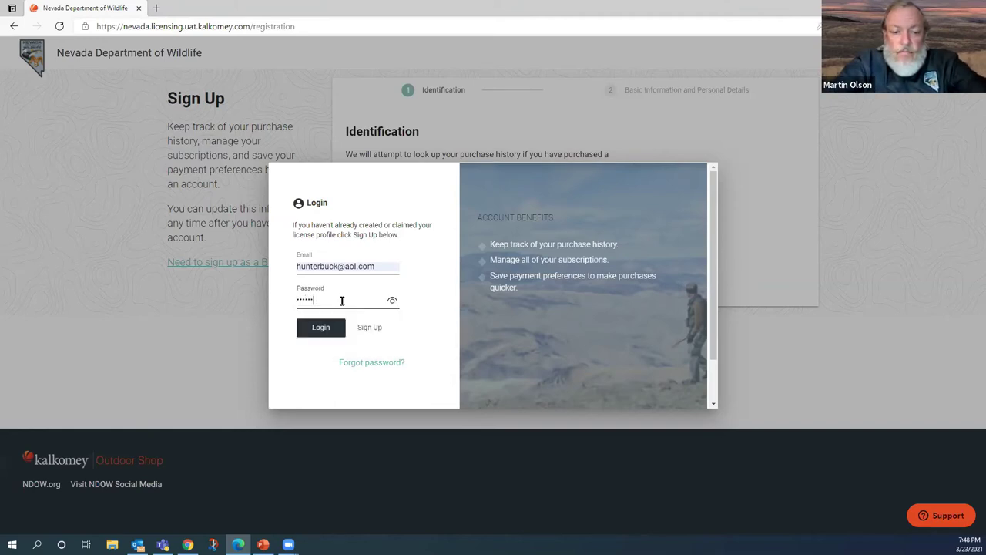
type("•••••")
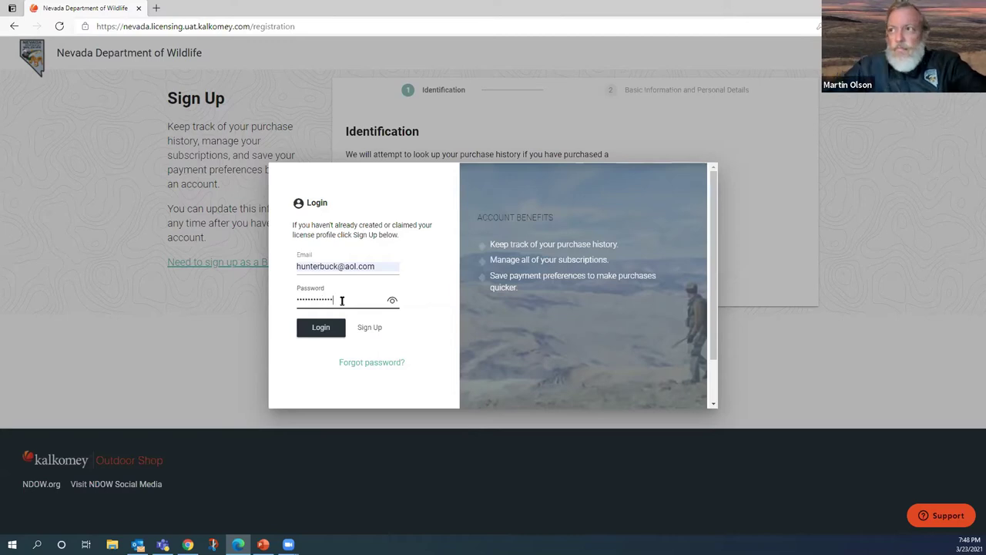
left_click(326, 333)
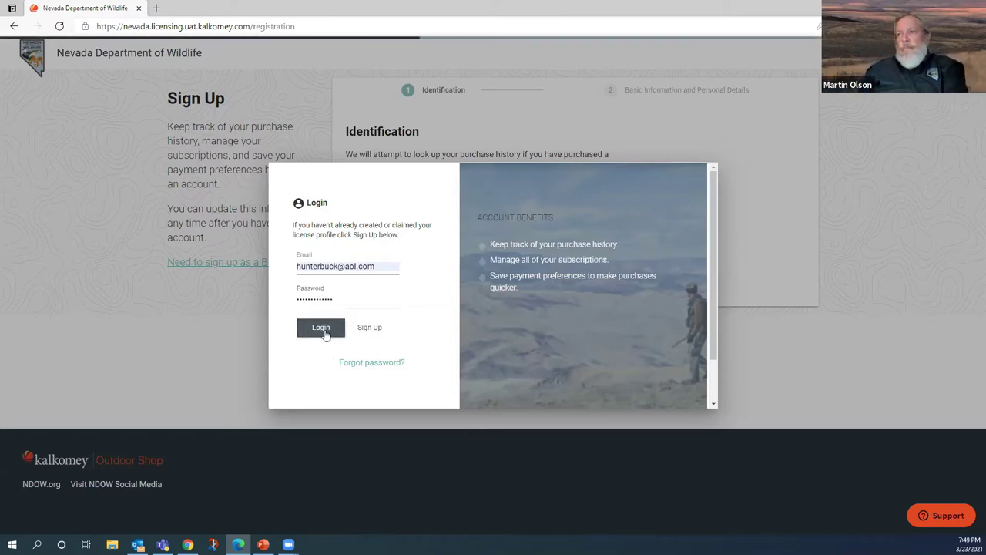
Finish signing in and scroll through the profile's contact, personal and address details.
left_click(322, 328)
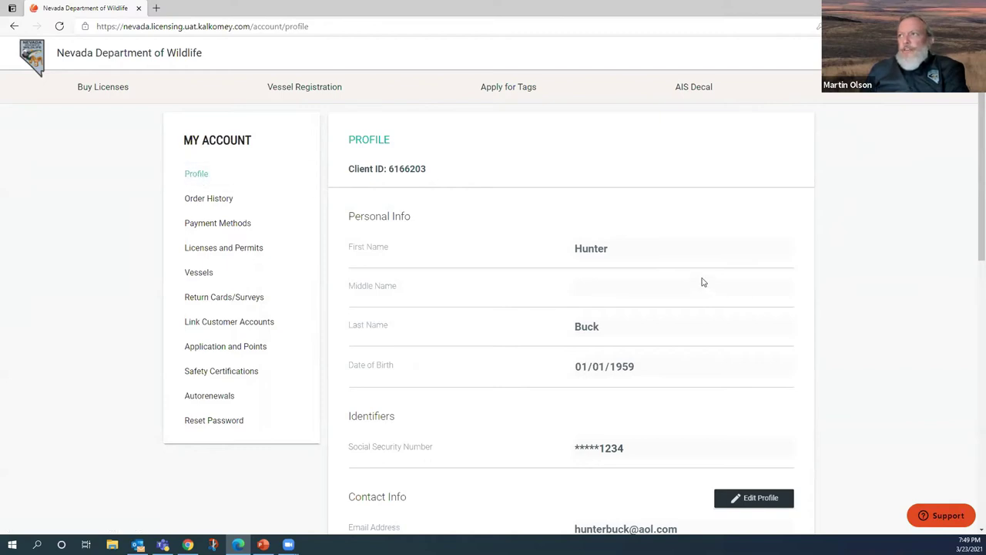
scroll(702, 282, "down", 1)
scroll(701, 282, "down", 1)
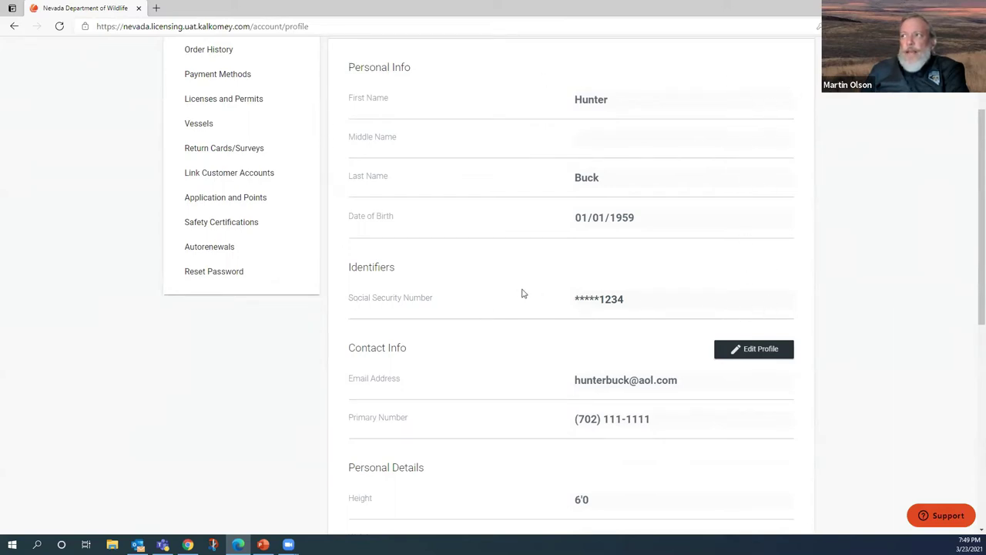
scroll(493, 281, "down", 3)
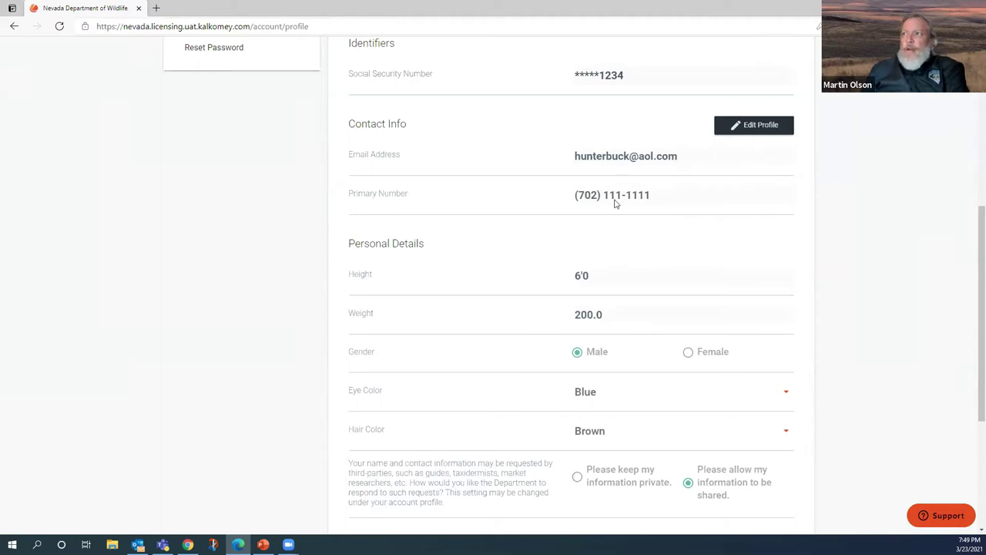
scroll(553, 307, "down", 2)
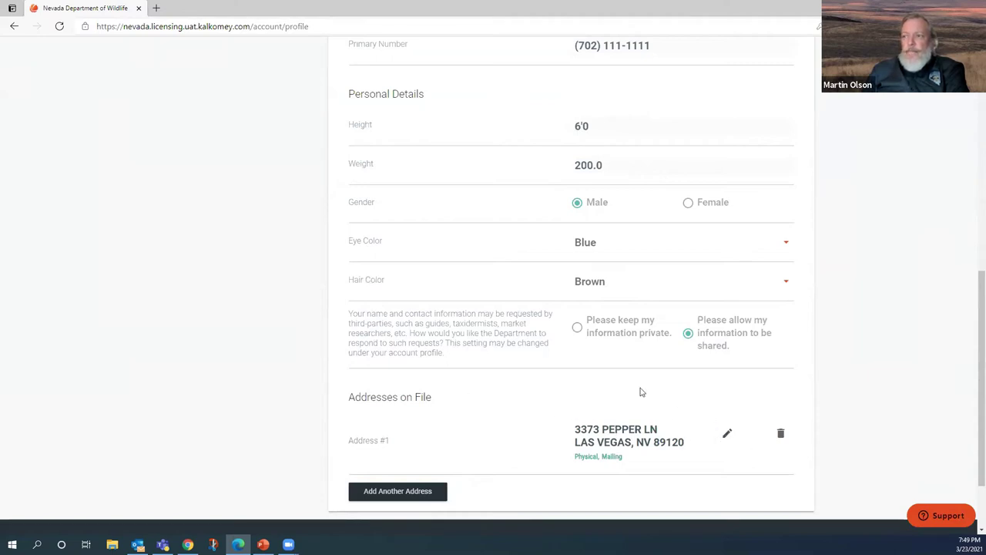
scroll(641, 392, "up", 4)
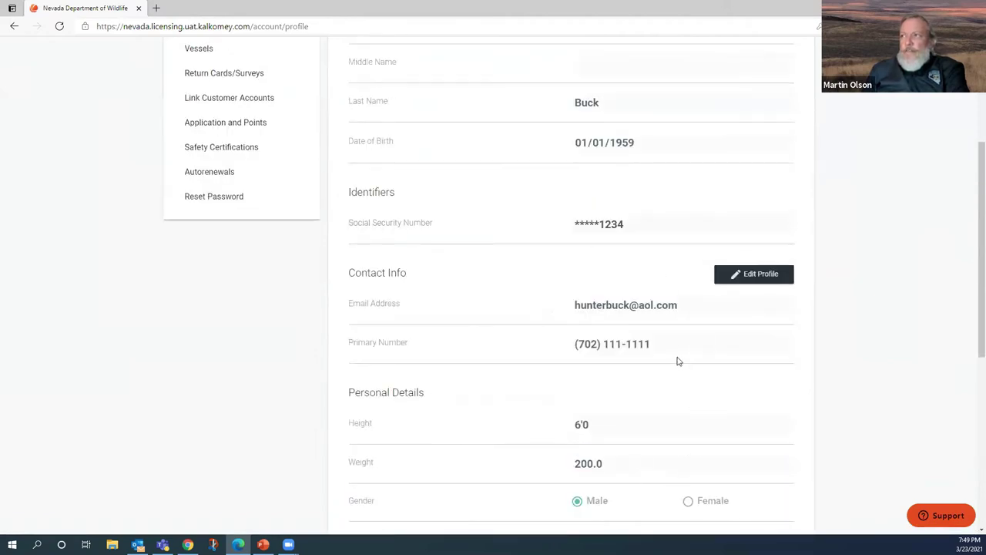
scroll(677, 358, "up", 3)
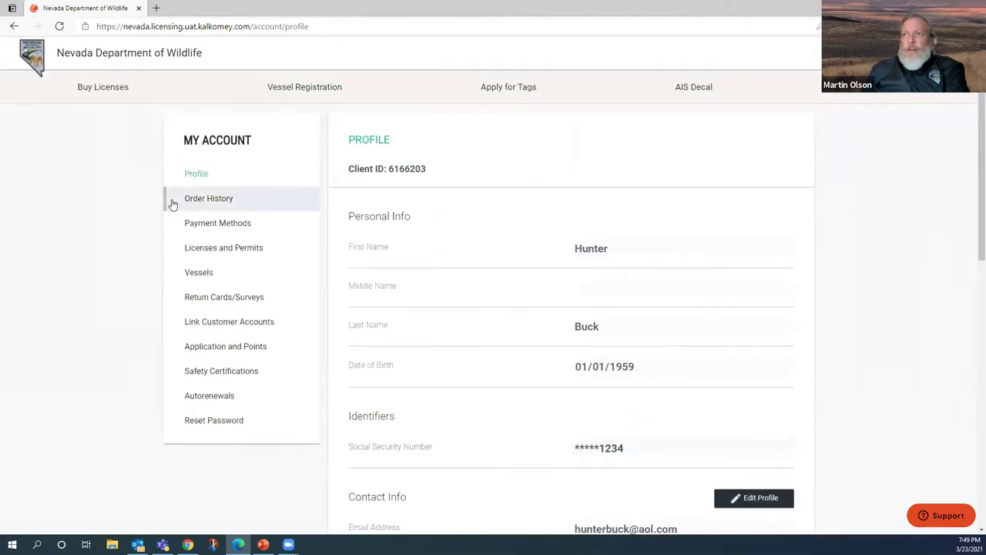
Delete the second saved Visa card, expiring 01-2022, from Payment Methods.
left_click(242, 230)
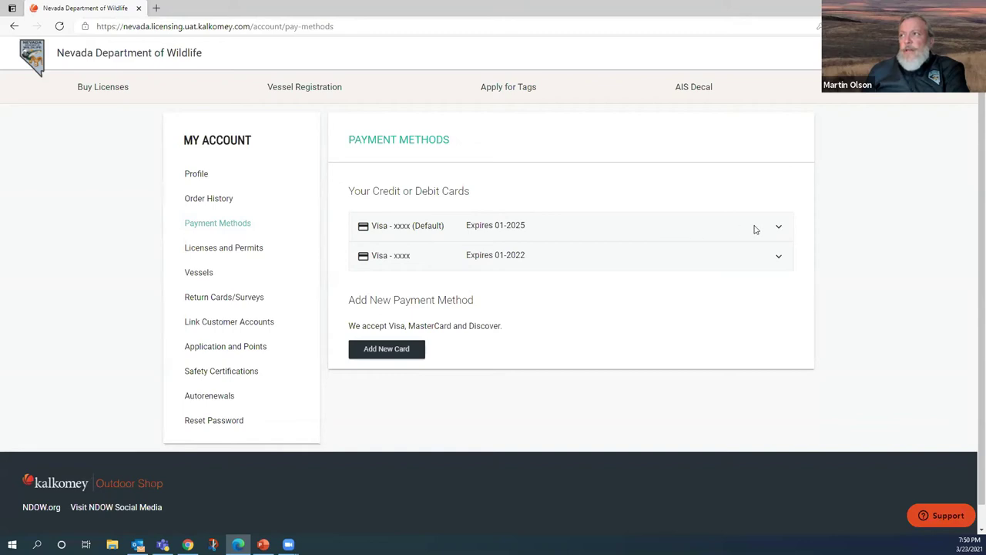
left_click(779, 259)
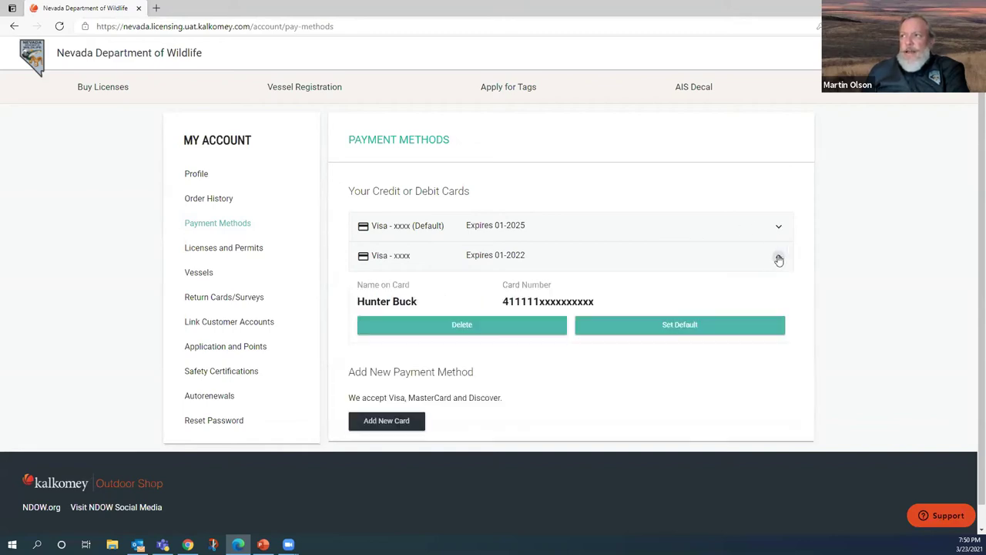
scroll(567, 356, "down", 1)
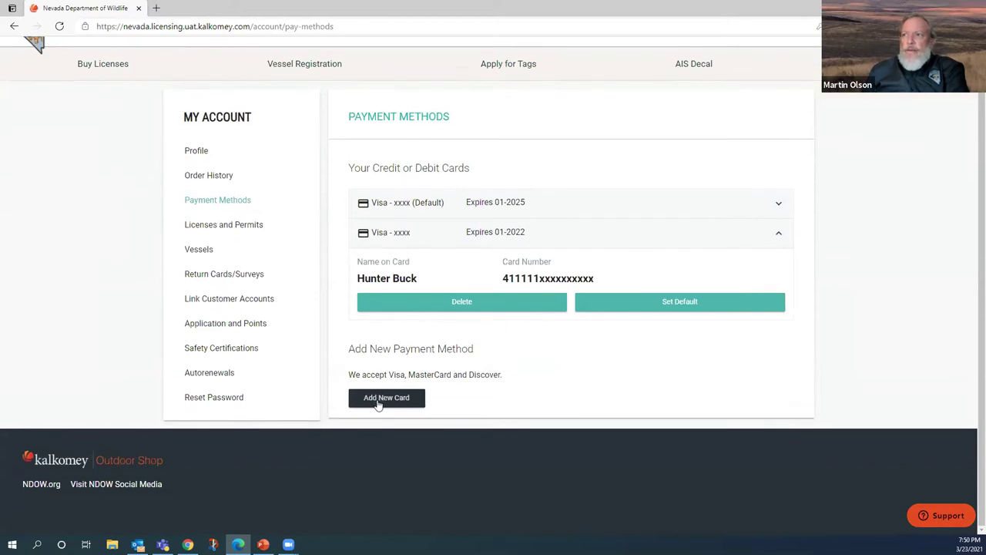
left_click(465, 304)
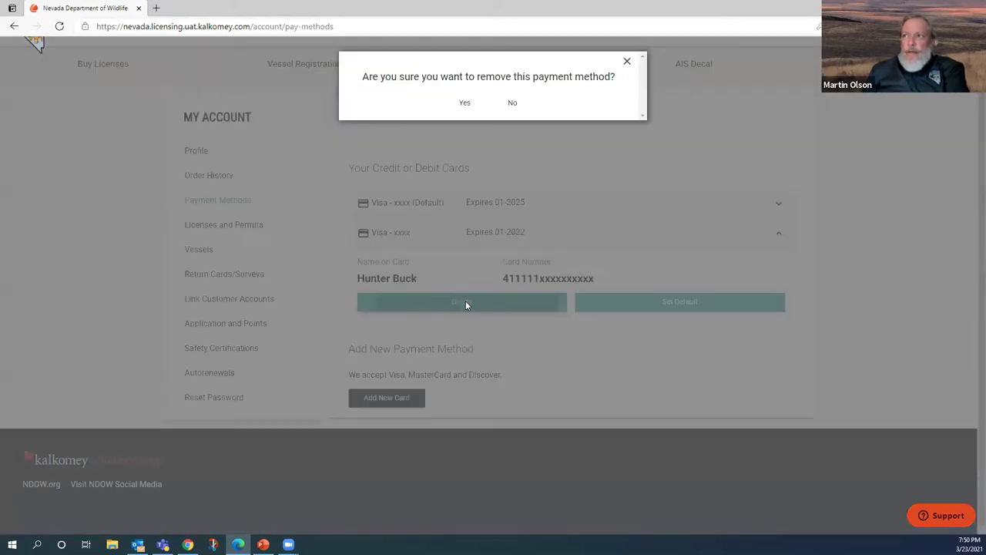
left_click(465, 103)
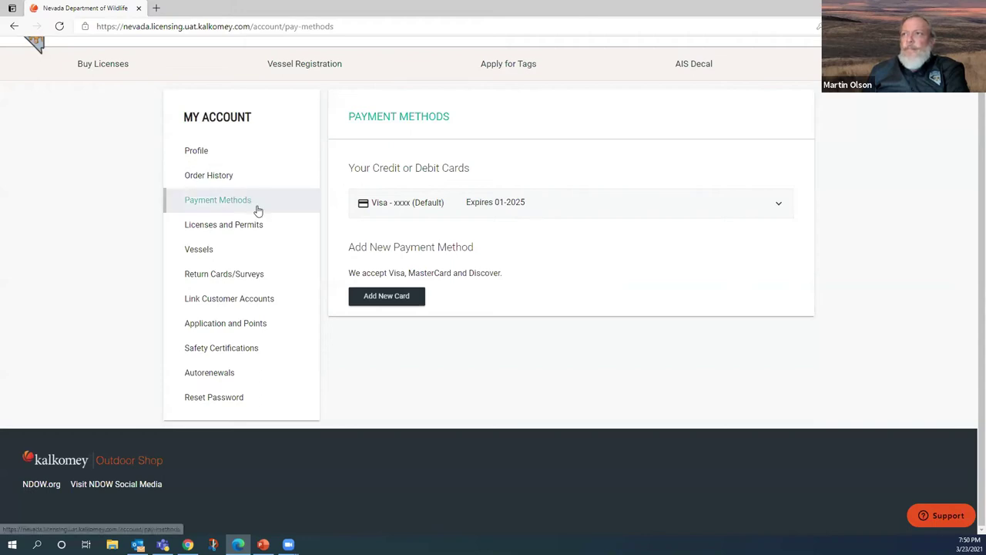
left_click(387, 299)
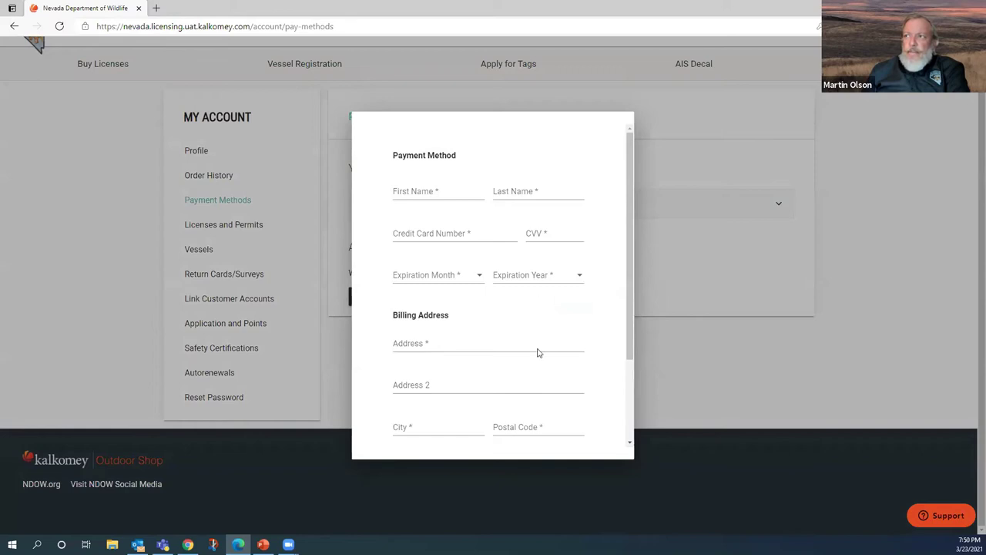
left_click(813, 386)
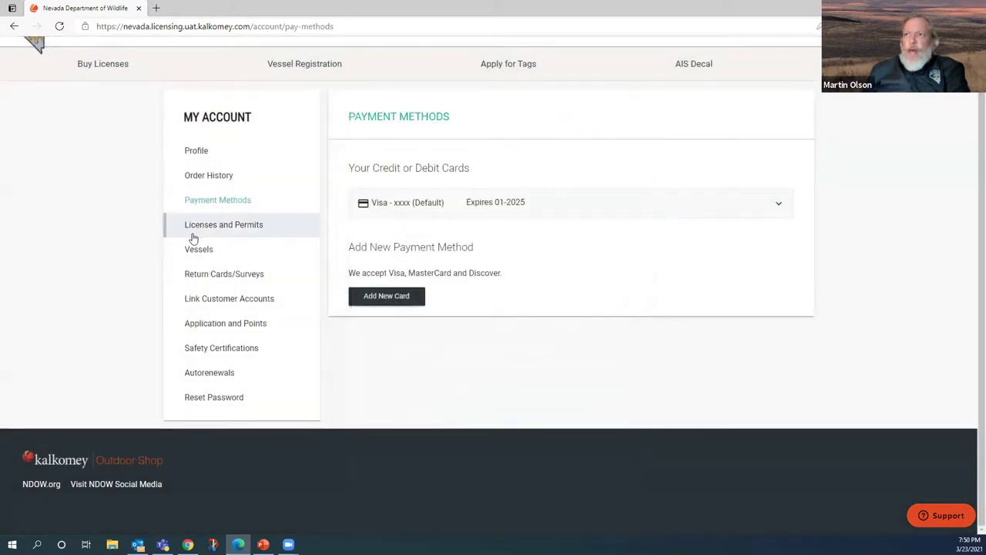
Open Return Cards/Surveys and expand, then collapse, the pending 2021 HIP Survey row.
left_click(245, 278)
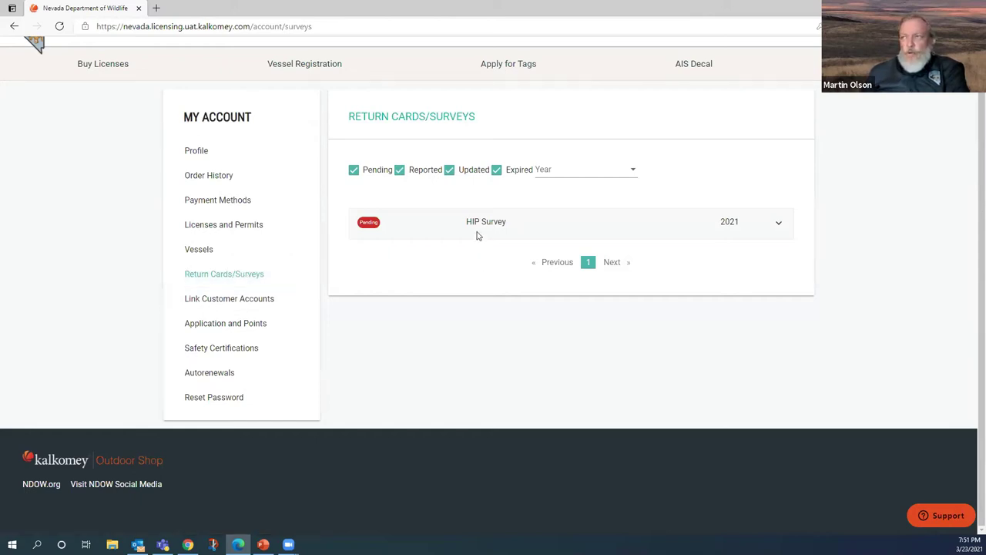
left_click(779, 225)
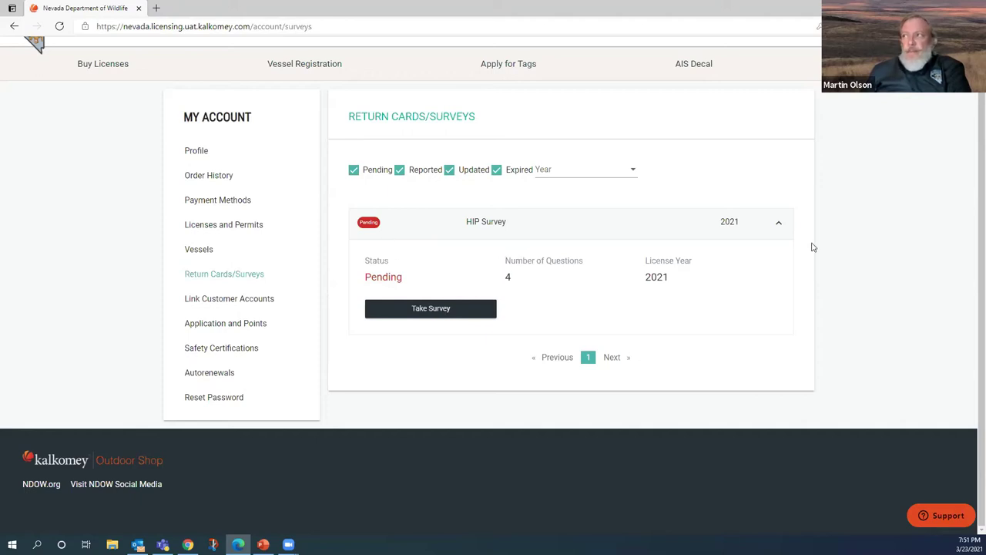
left_click(777, 226)
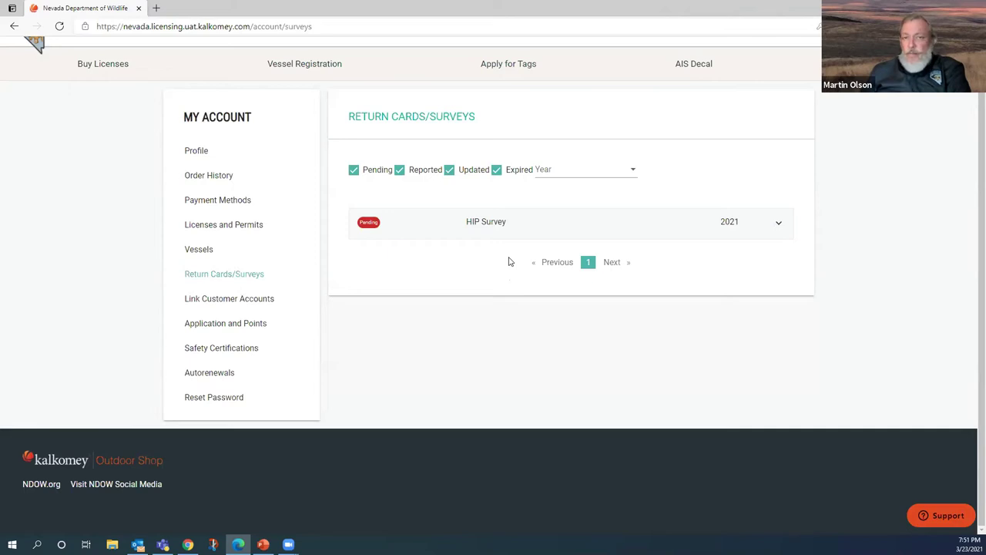
Open Link Customer Accounts and expand, then collapse, the linked family member's account row.
left_click(228, 303)
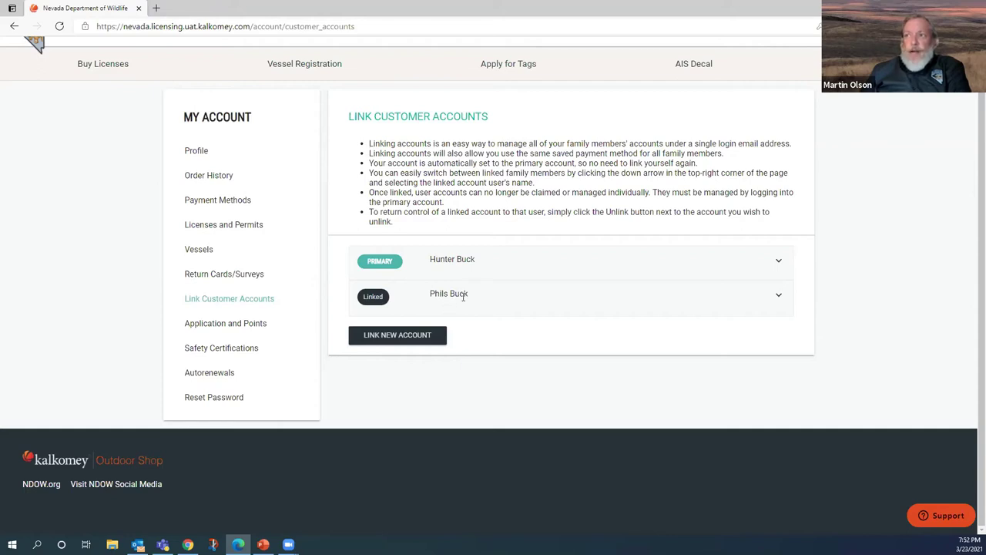
left_click(779, 297)
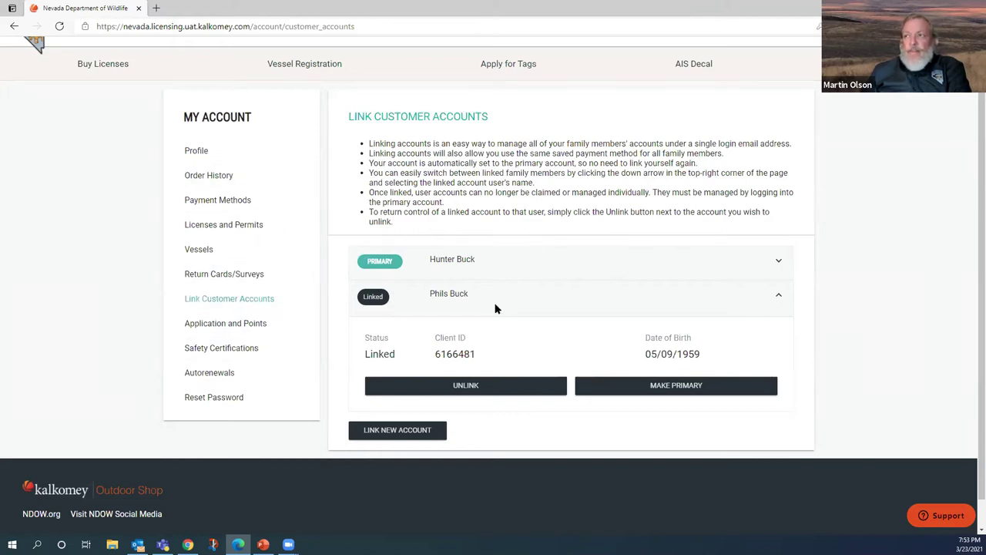
scroll(498, 309, "down", 1)
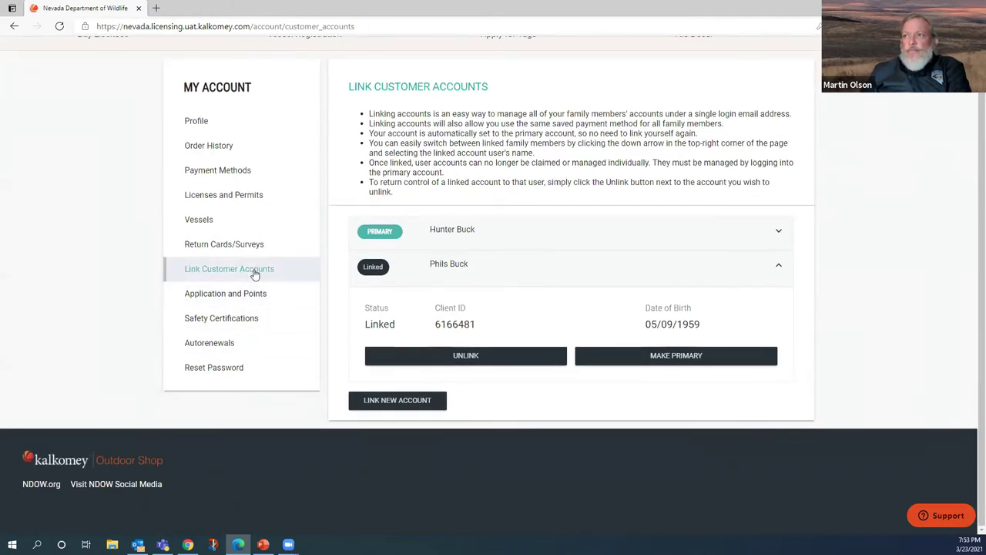
left_click(780, 267)
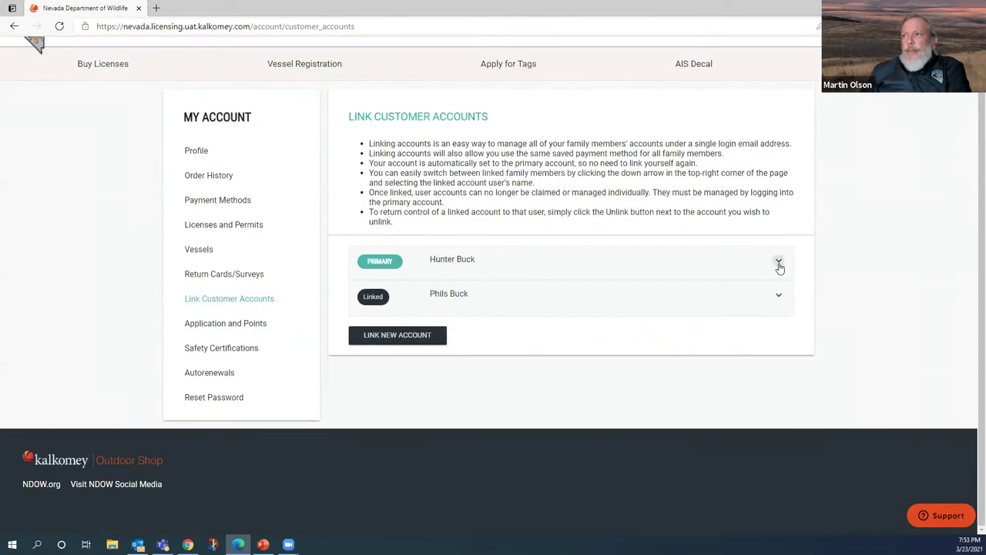
Start linking a new family account, dismiss the identification method list, and open the account menu.
left_click(390, 339)
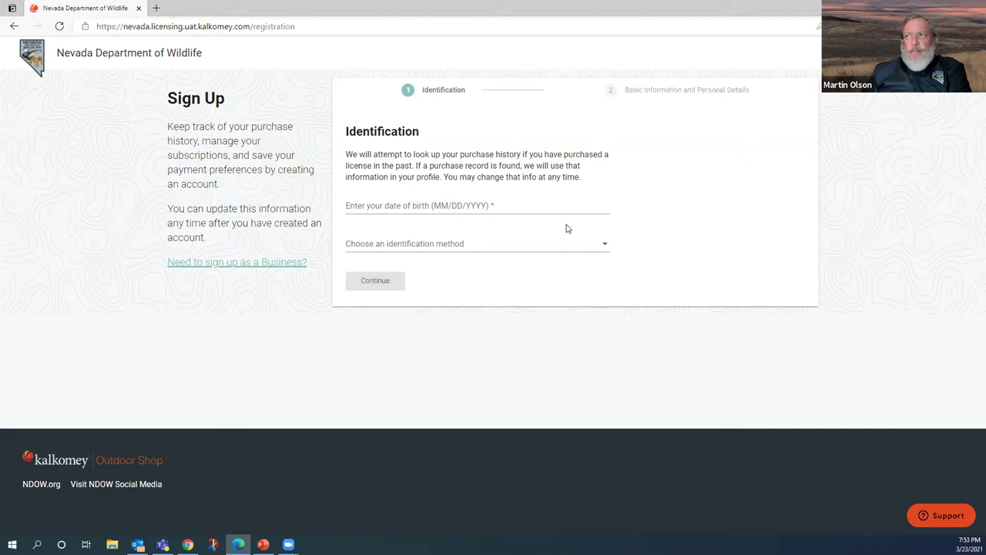
left_click(604, 245)
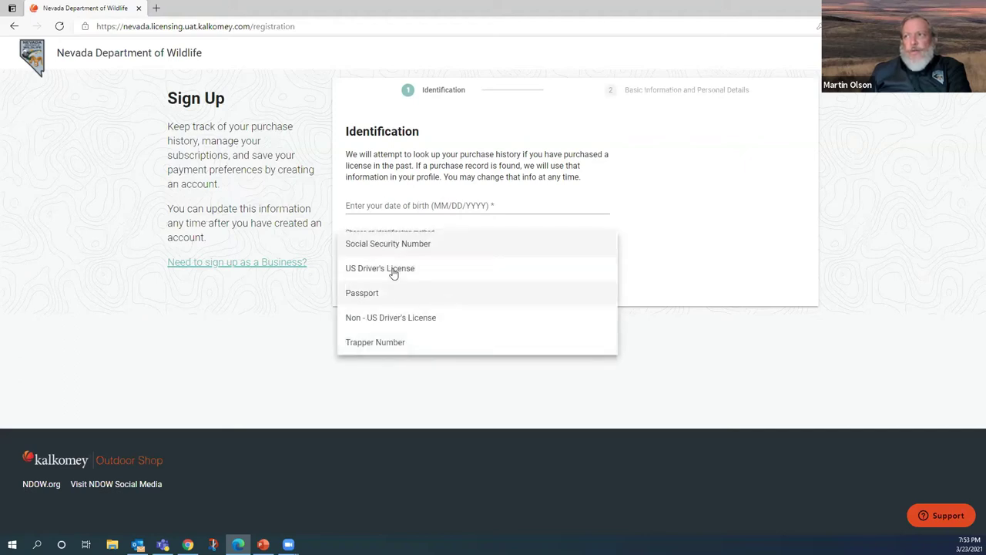
left_click(239, 336)
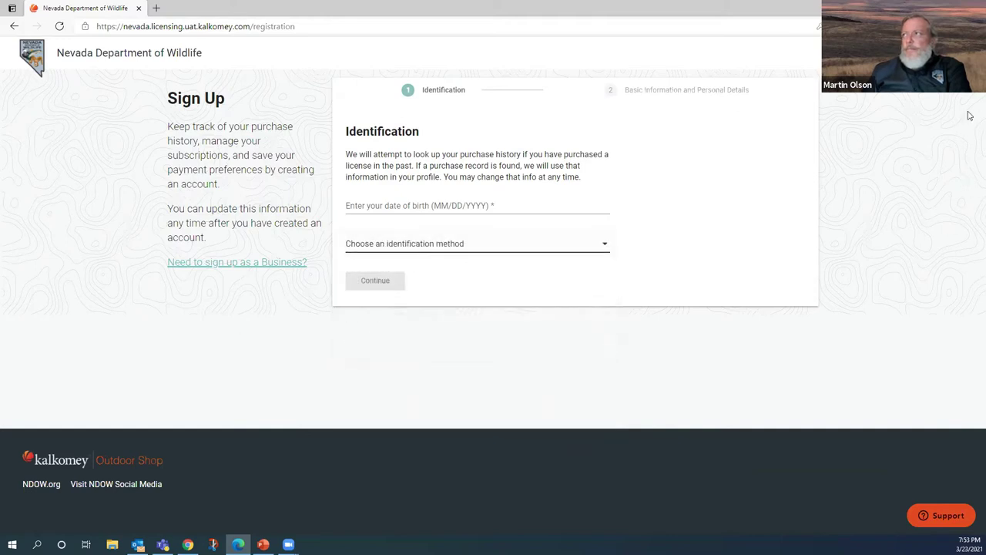
left_click(939, 52)
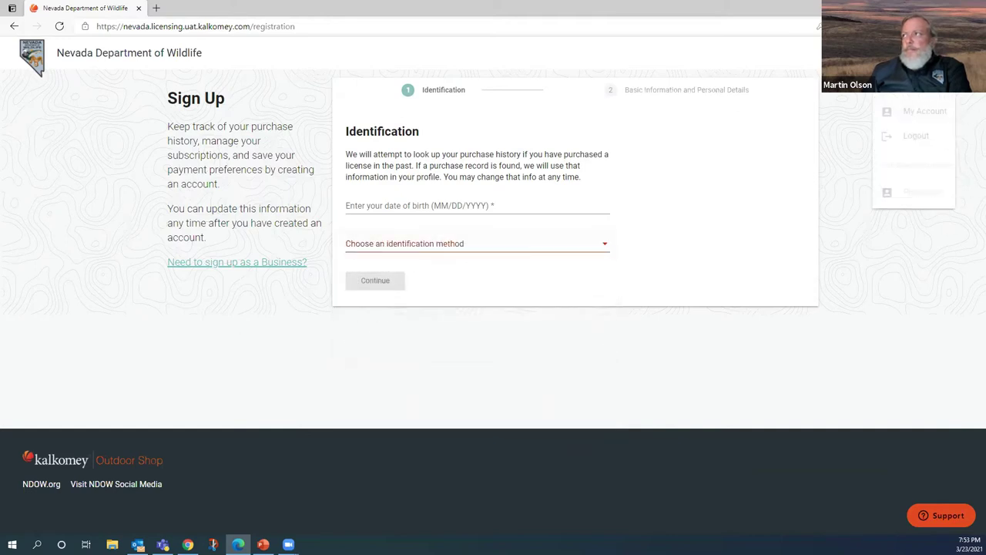
Go via My Account and Link Customer Accounts to the Application and Points page.
left_click(924, 112)
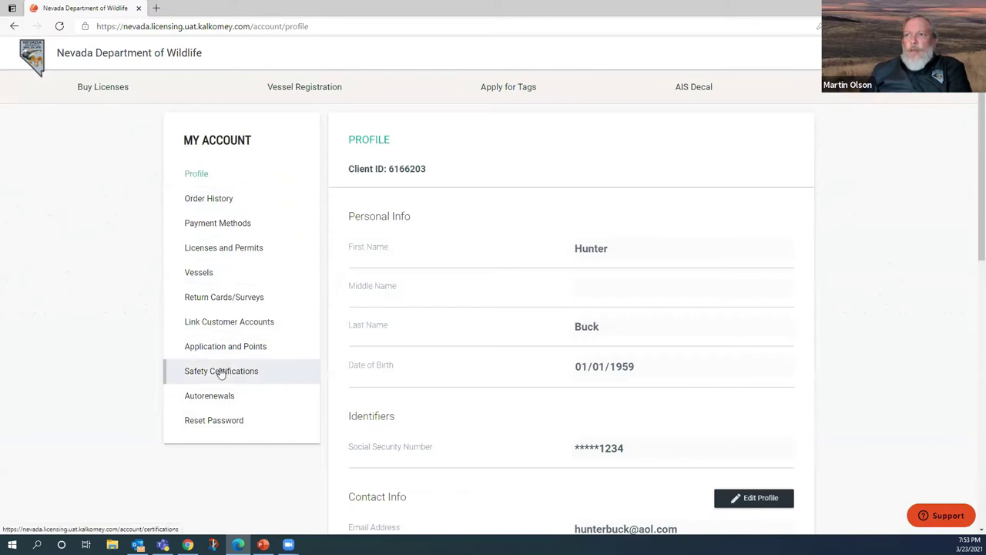
left_click(216, 325)
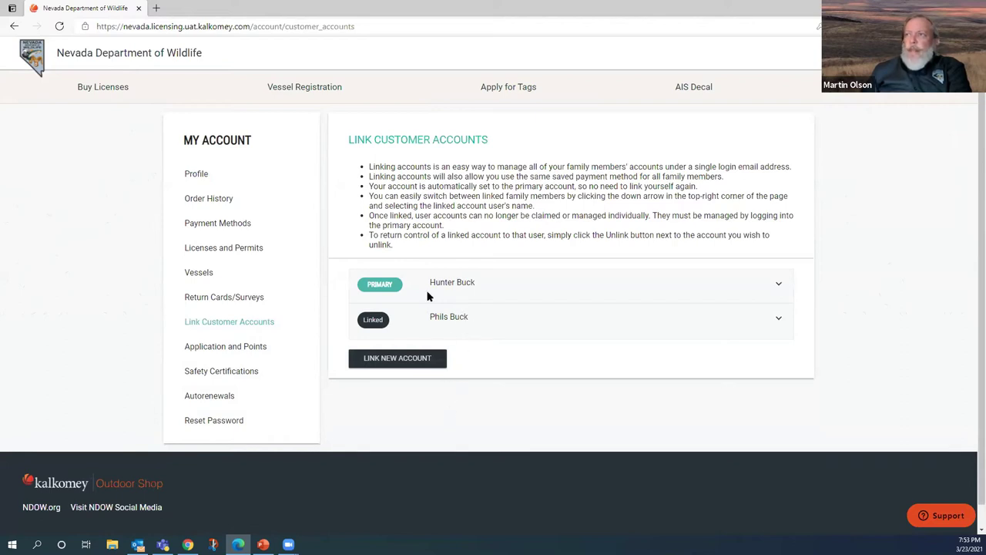
left_click(213, 352)
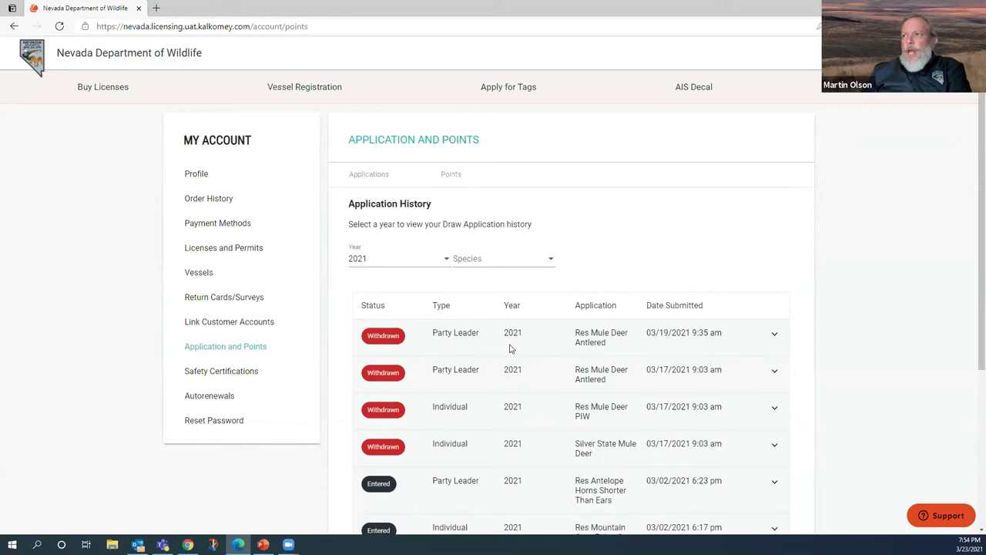
Scroll the 2021 Application History table down to the Res Antelope Horns Shorter Than Ears row.
scroll(509, 348, "down", 1)
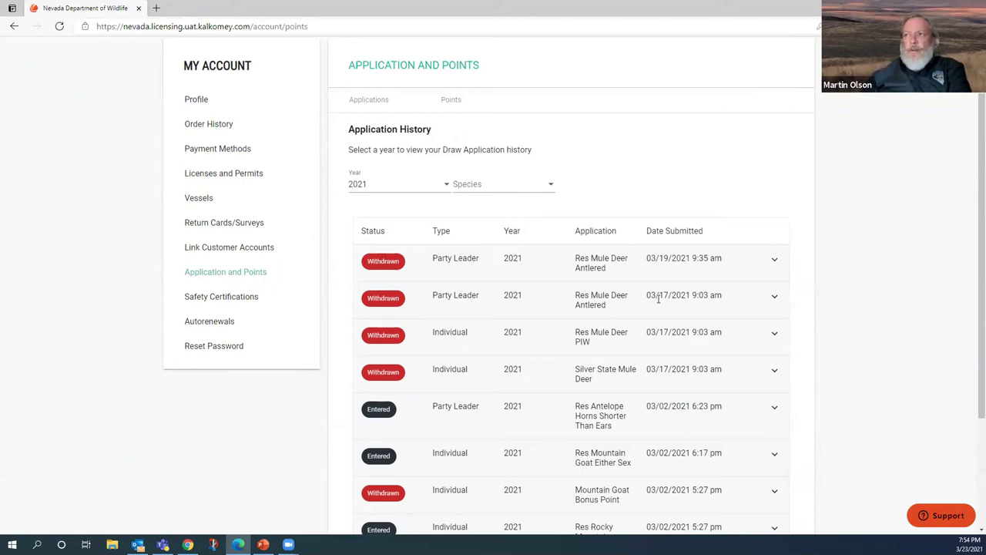
scroll(380, 329, "down", 2)
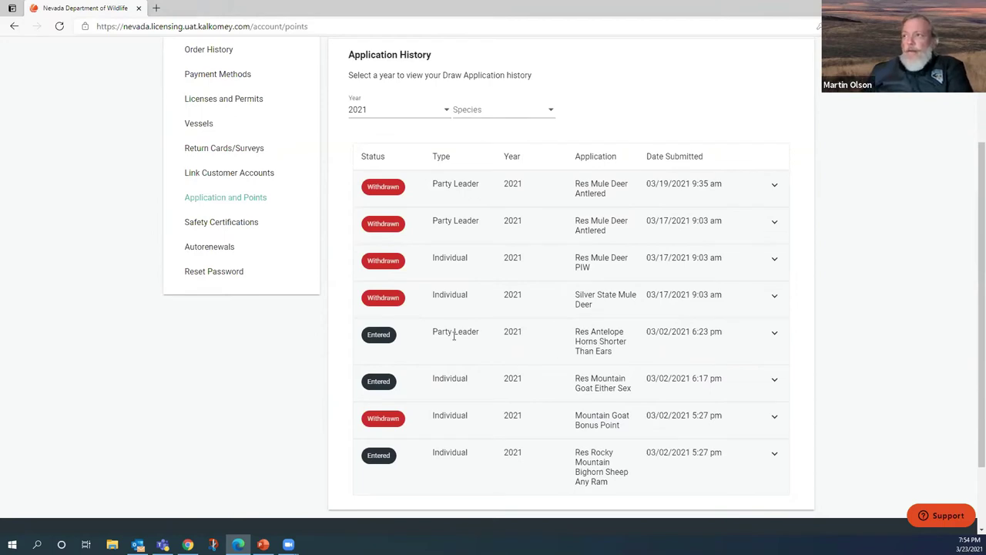
left_click(774, 336)
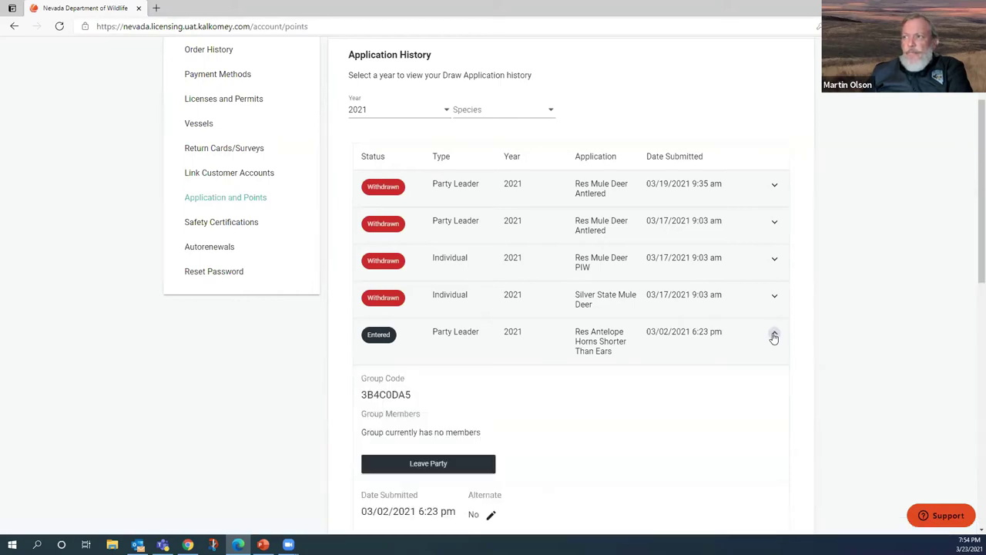
scroll(658, 409, "down", 2)
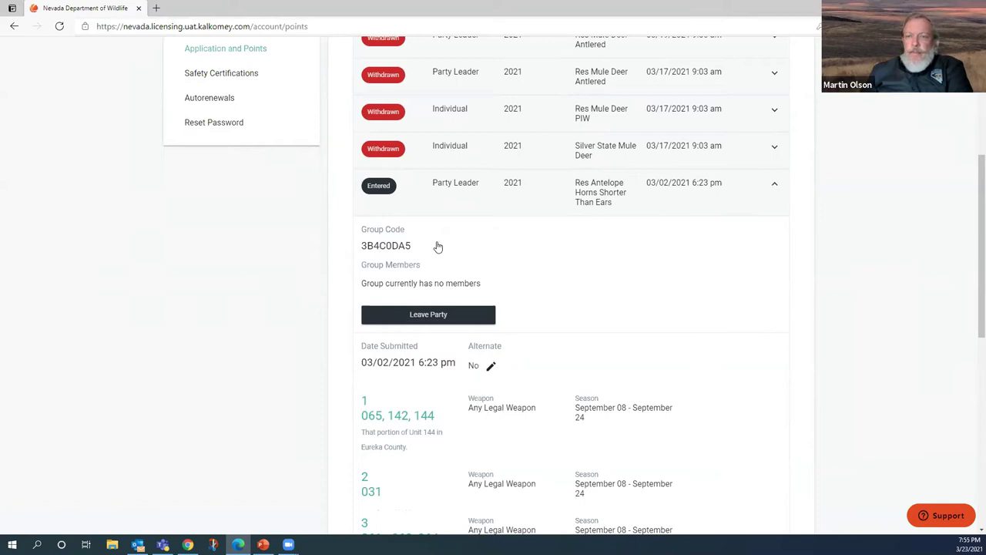
scroll(457, 260, "down", 3)
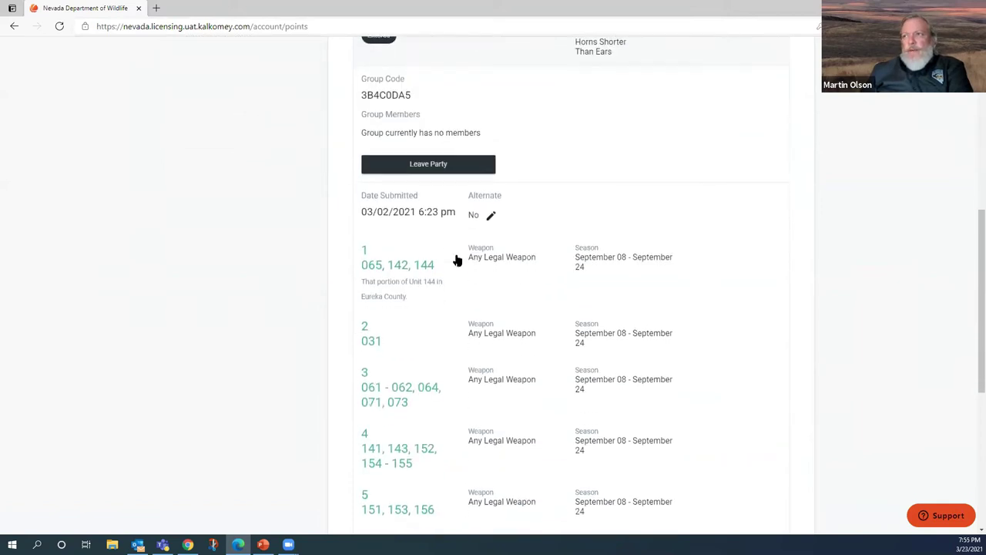
scroll(409, 348, "down", 1)
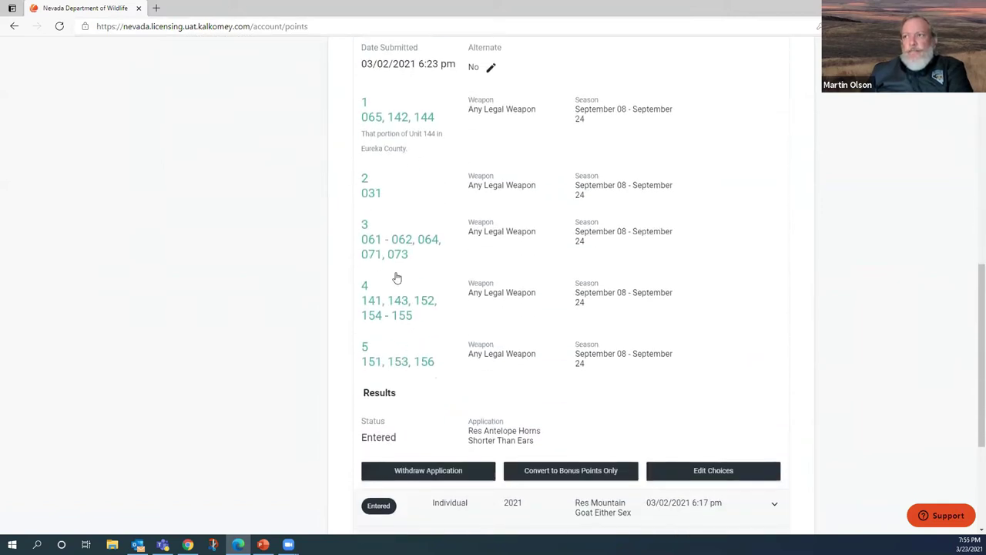
scroll(406, 242, "up", 2)
scroll(405, 249, "down", 2)
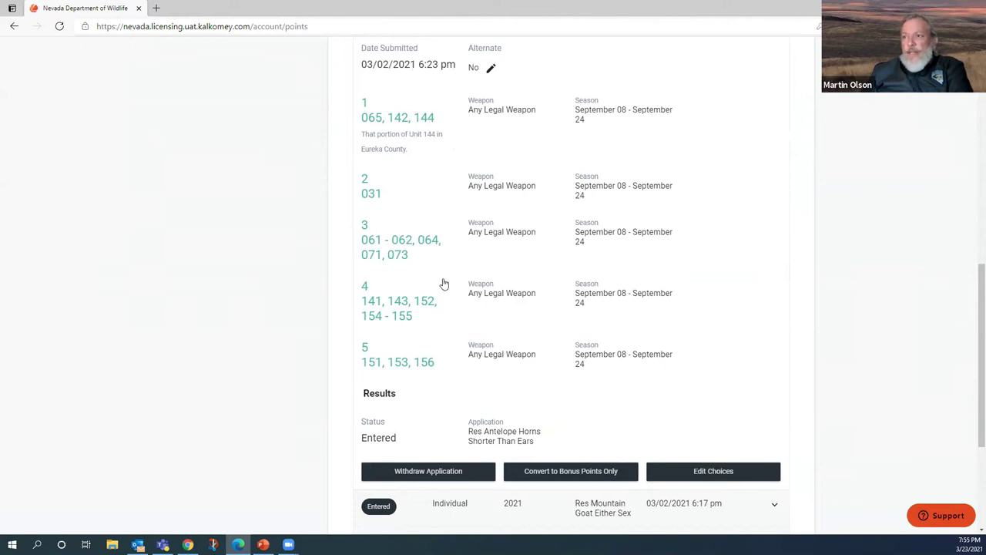
scroll(450, 283, "down", 1)
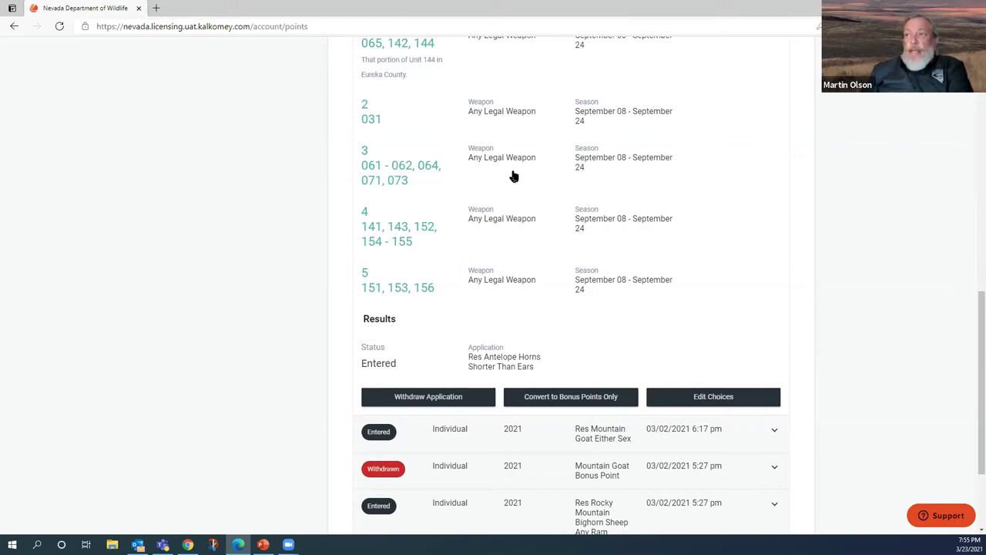
Reorder the antelope unit choices so 031 is first, ahead of 065, 142, 144, and save.
left_click(713, 397)
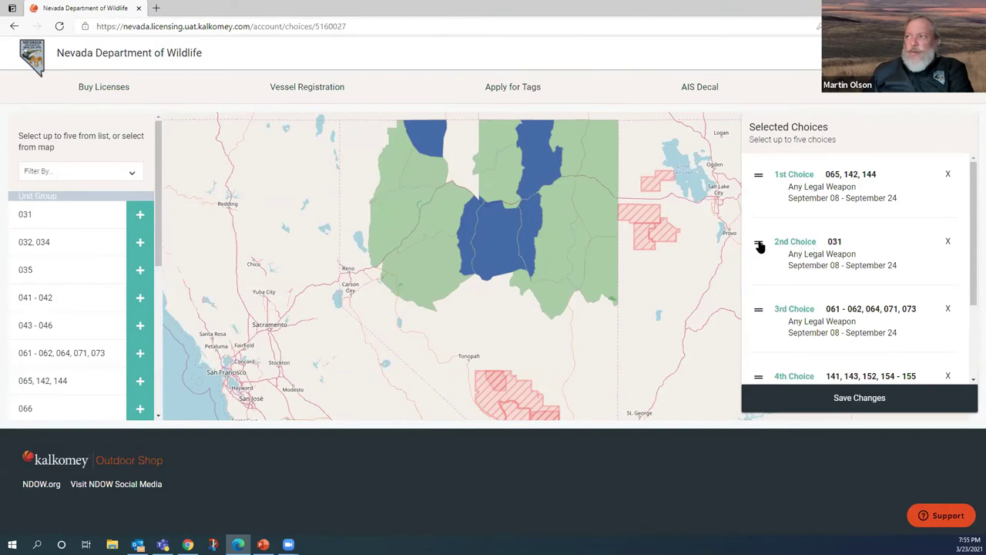
left_click_drag(758, 245, 758, 171)
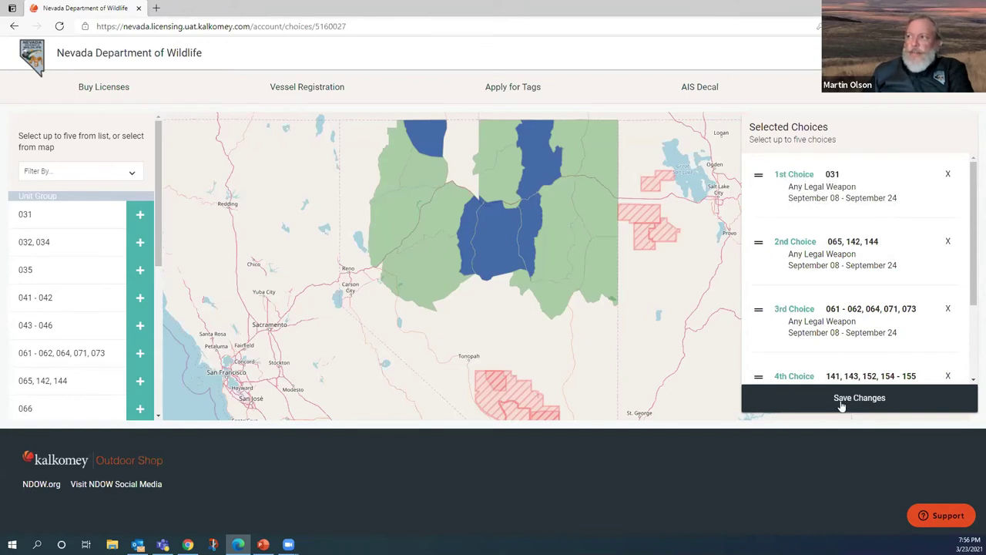
left_click(872, 405)
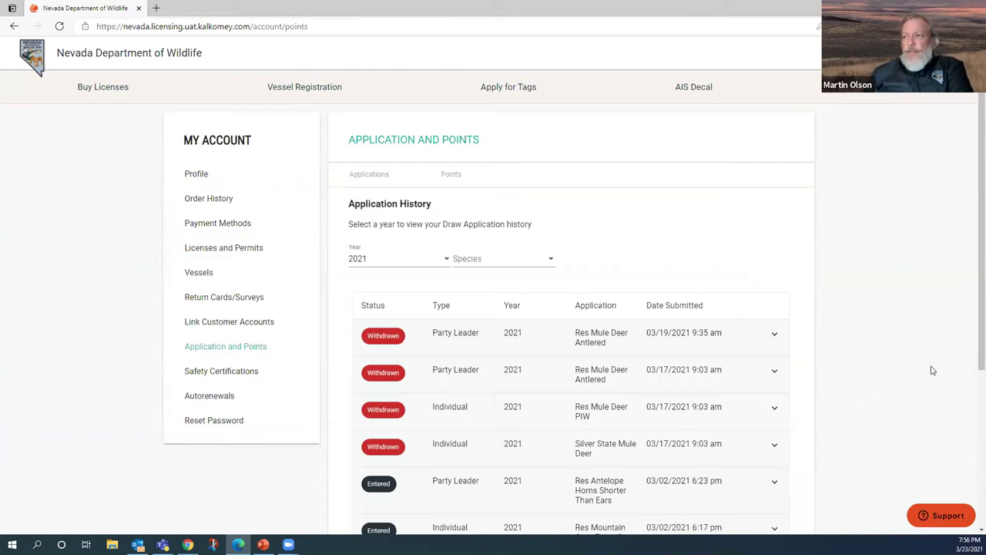
Scroll the 2021 application history, then go to Safety Certifications, which shows none on file.
scroll(704, 389, "down", 2)
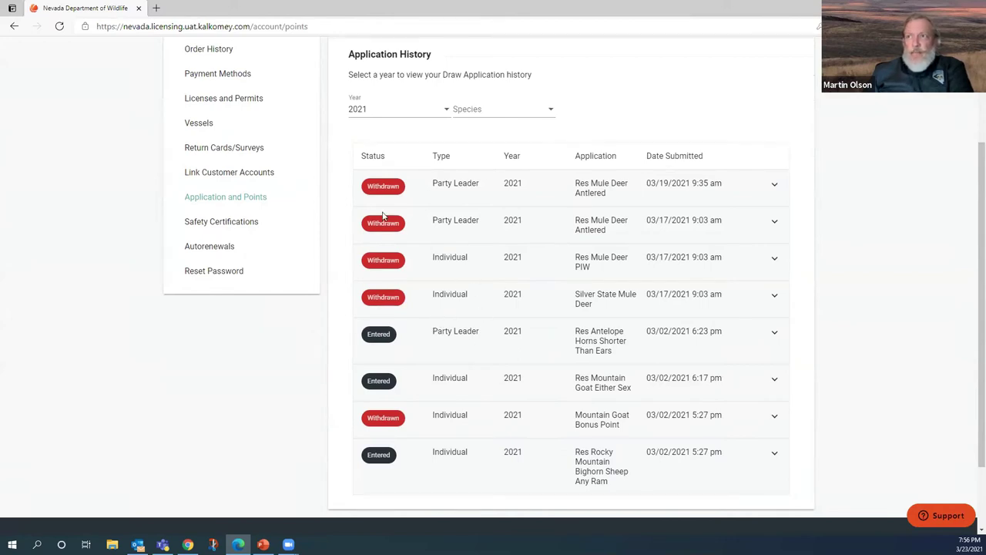
left_click(229, 223)
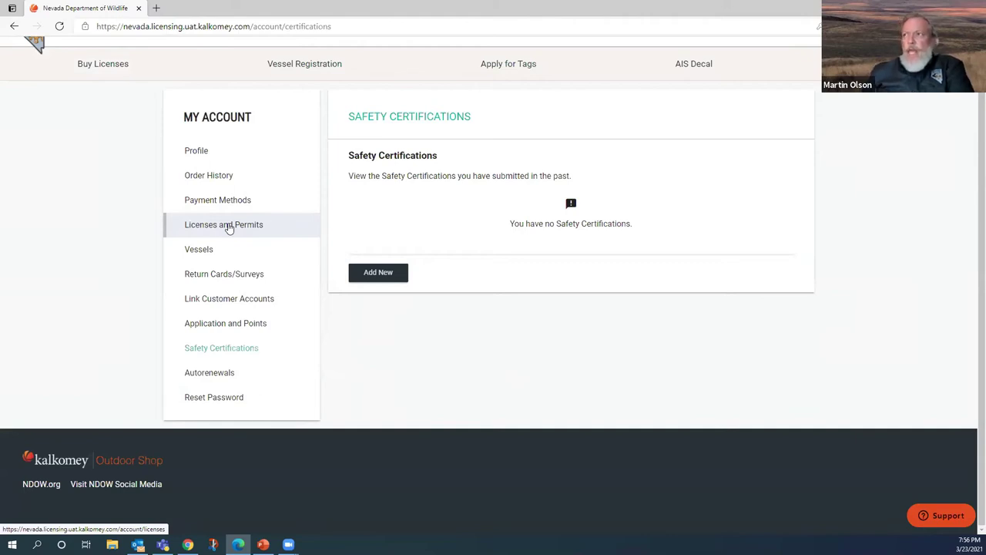
Add a new safety certification of type Nevada Hunter Education, state Nevada.
left_click(385, 277)
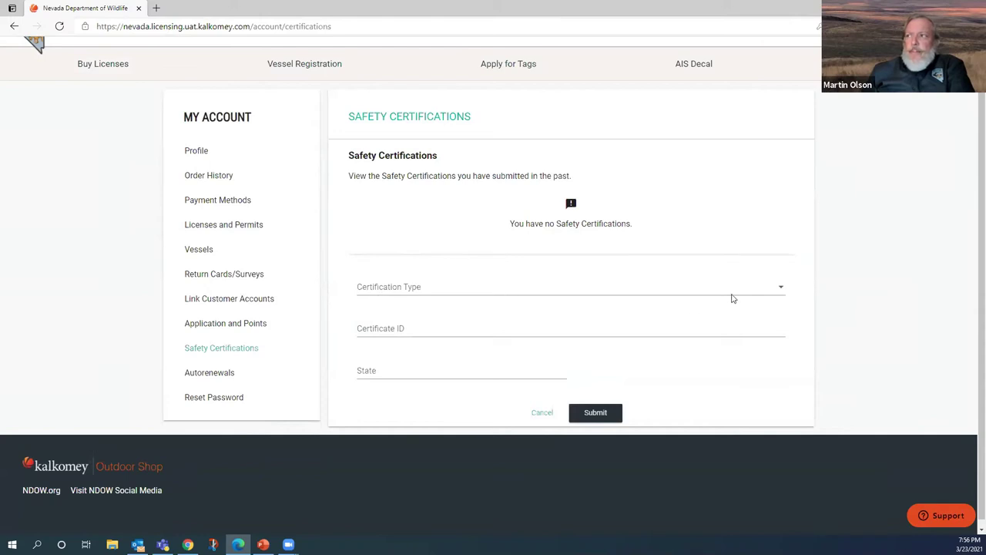
left_click(782, 289)
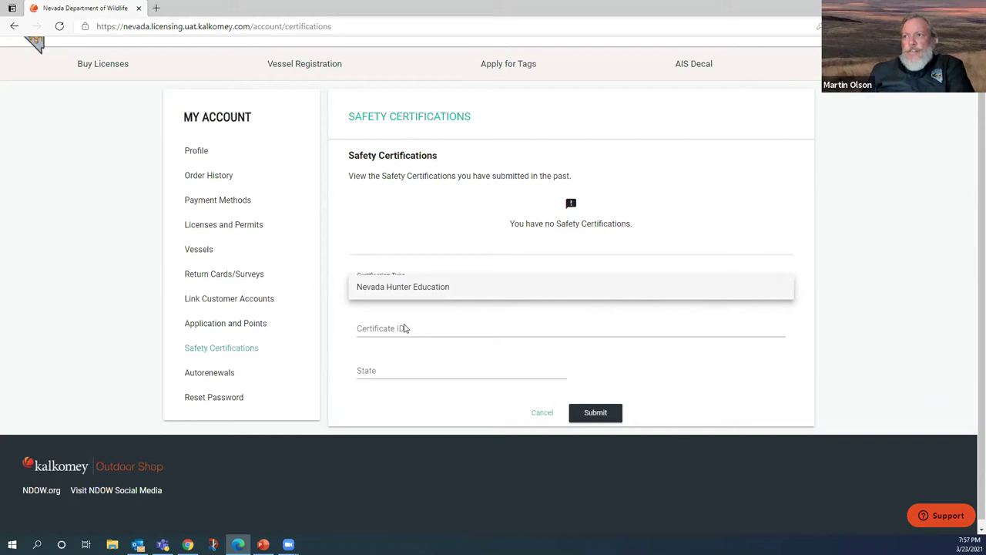
left_click(422, 291)
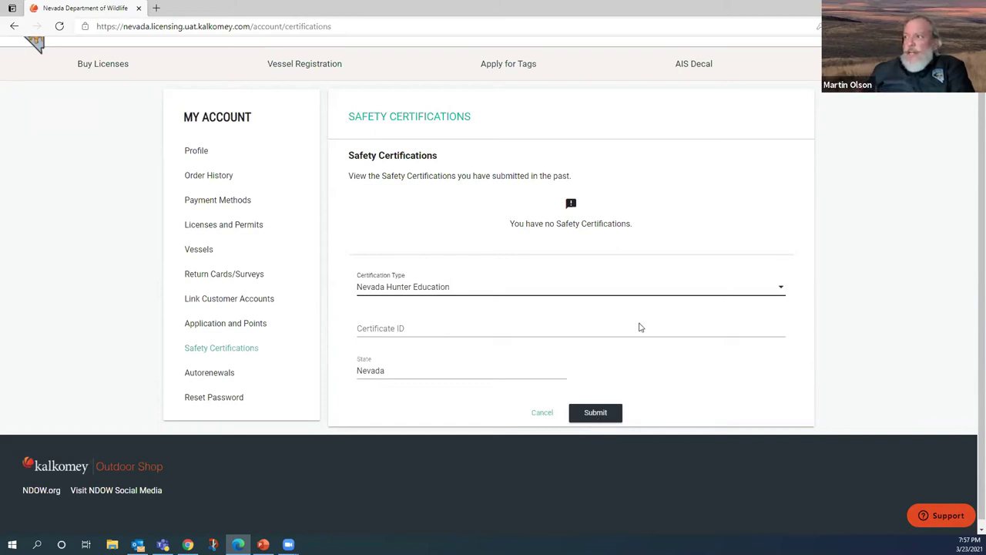
left_click(944, 520)
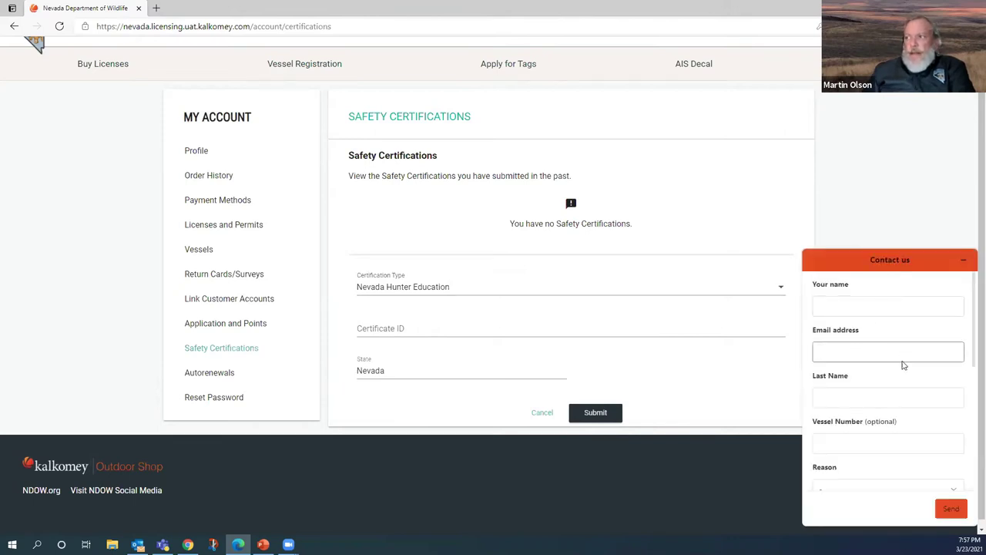
scroll(856, 397, "down", 3)
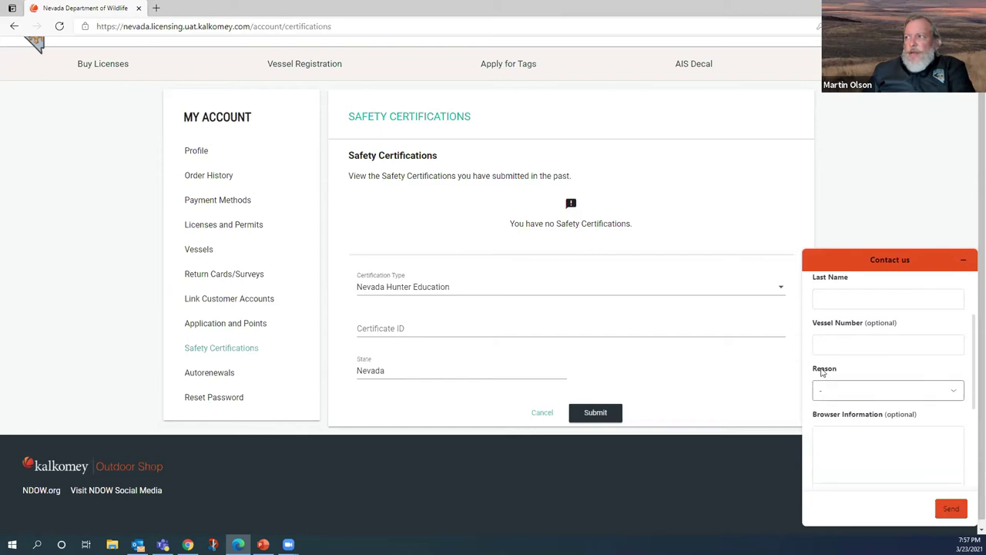
left_click(954, 390)
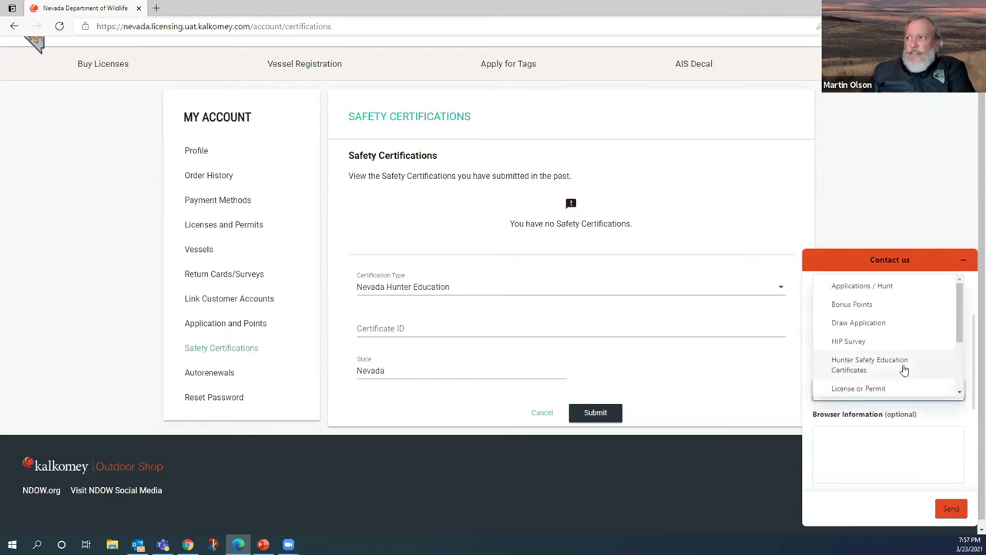
left_click(861, 367)
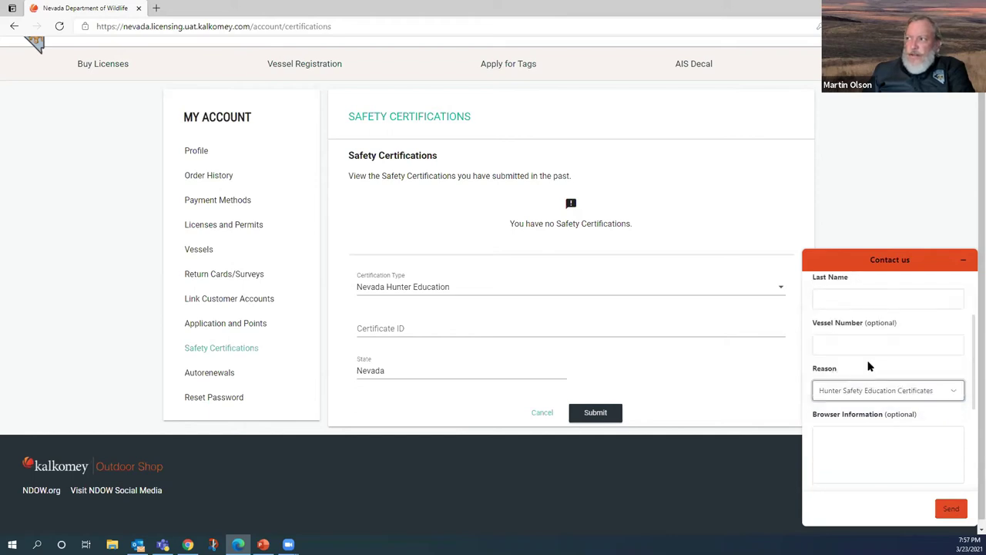
scroll(867, 380, "down", 2)
scroll(869, 369, "down", 4)
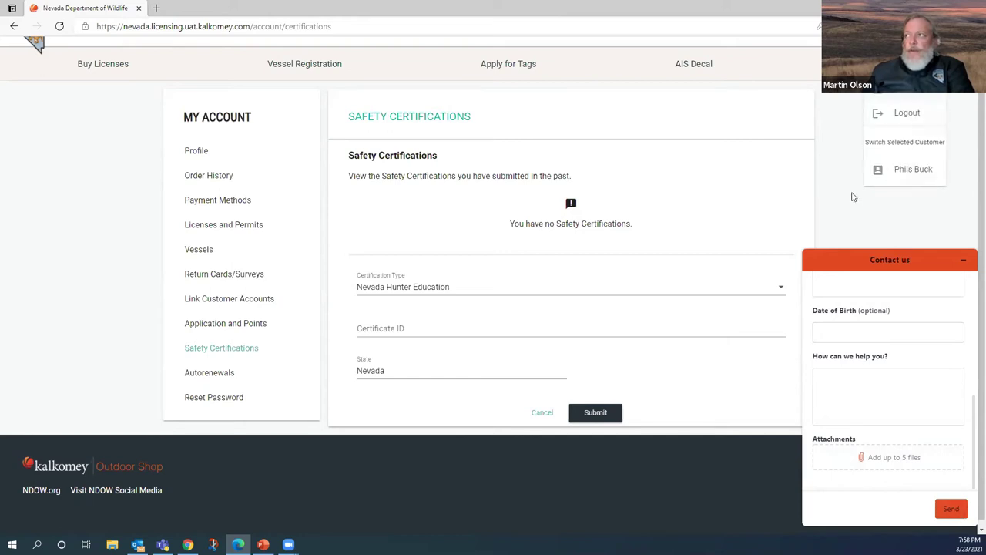
left_click(963, 263)
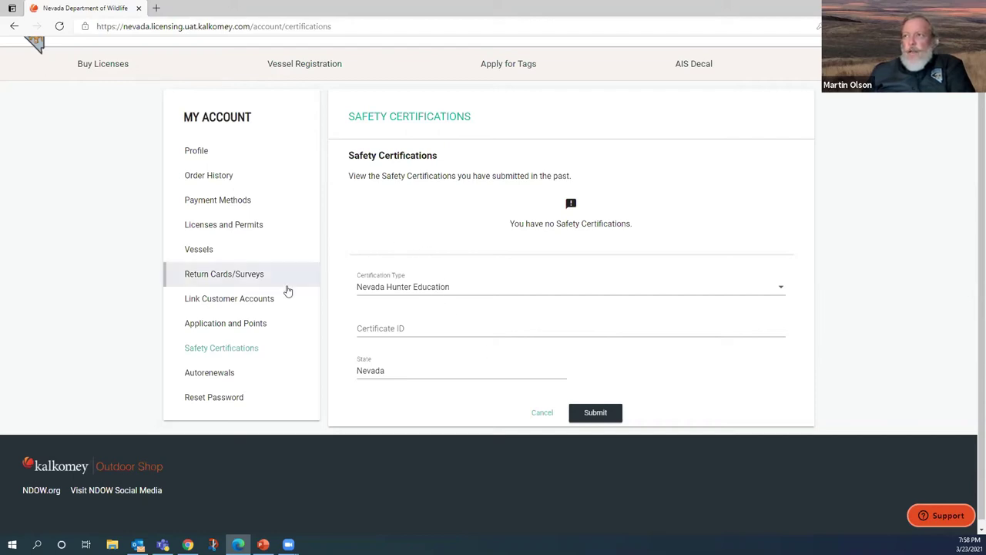
Check Autorenewals, then view Licenses and Permits showing the Res Mountain Lion Tag and Res Annual Hunt/Fish Combo.
left_click(205, 376)
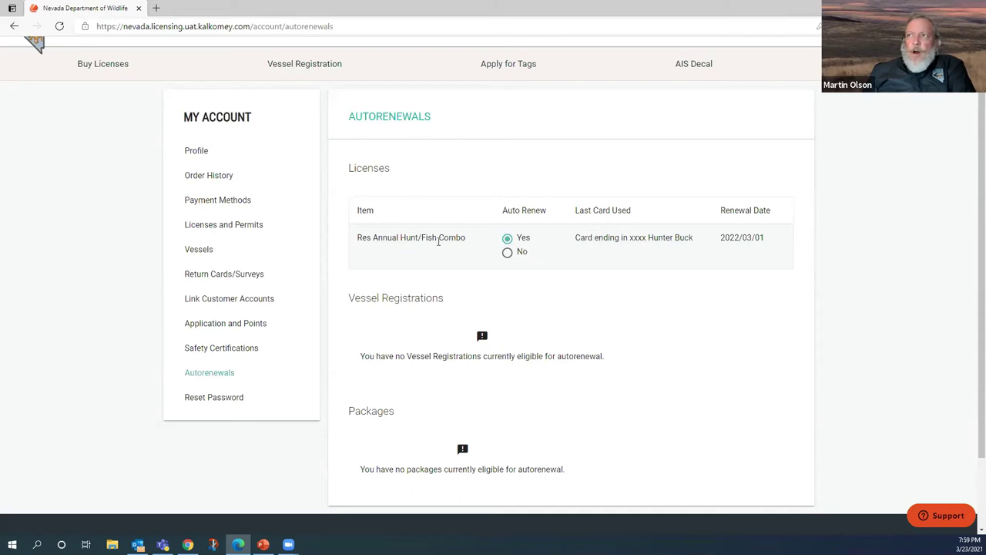
left_click(207, 229)
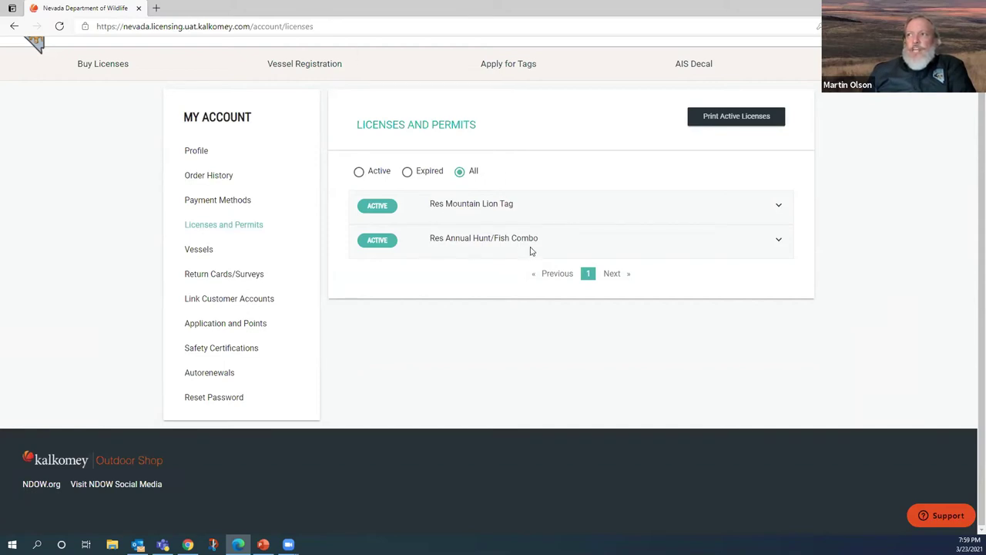
Print all active licenses, choosing Print rather than email as the delivery method.
left_click(732, 119)
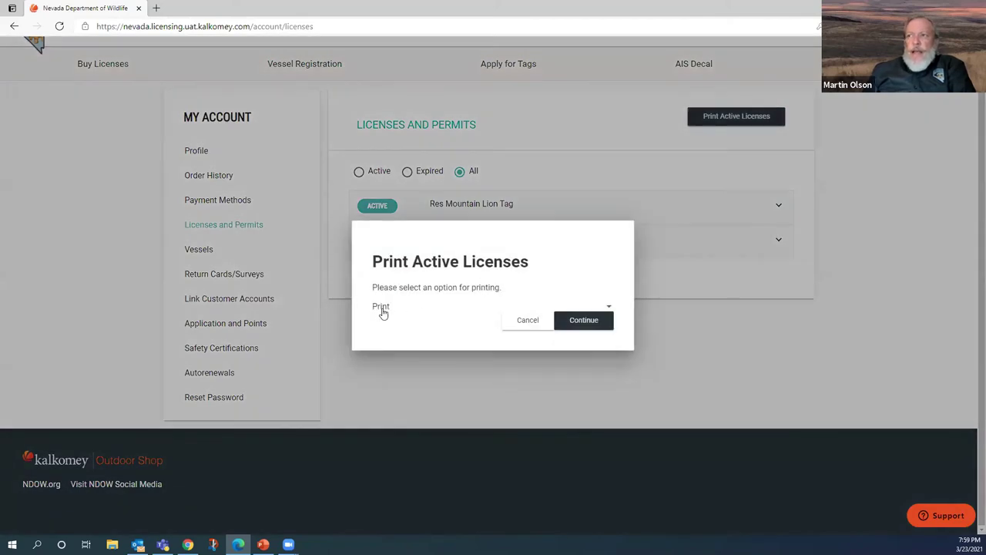
left_click(383, 308)
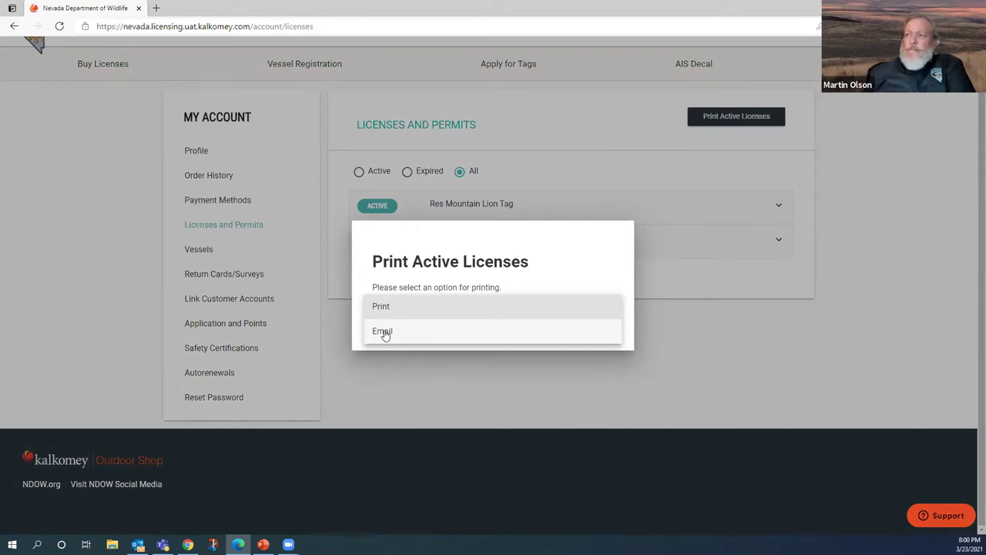
left_click(385, 306)
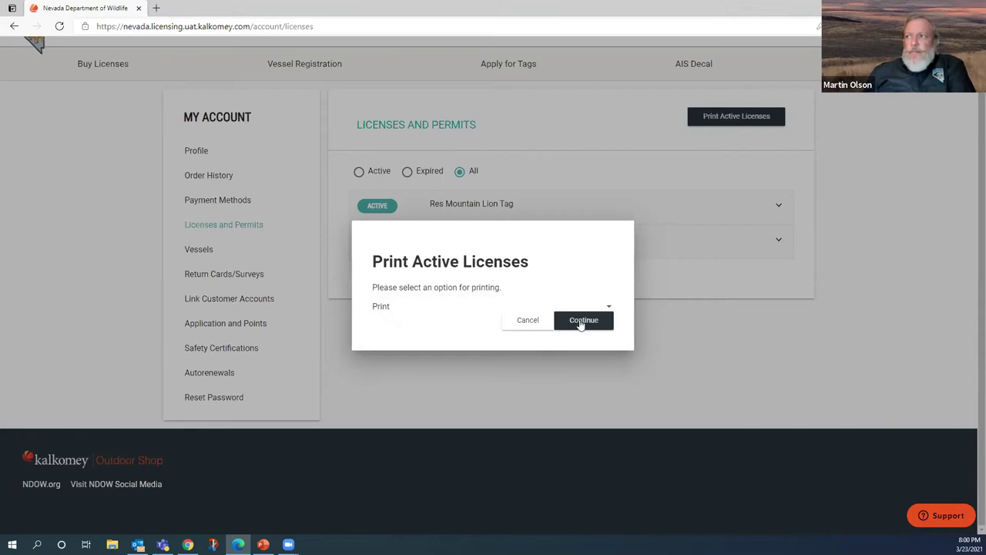
left_click(583, 320)
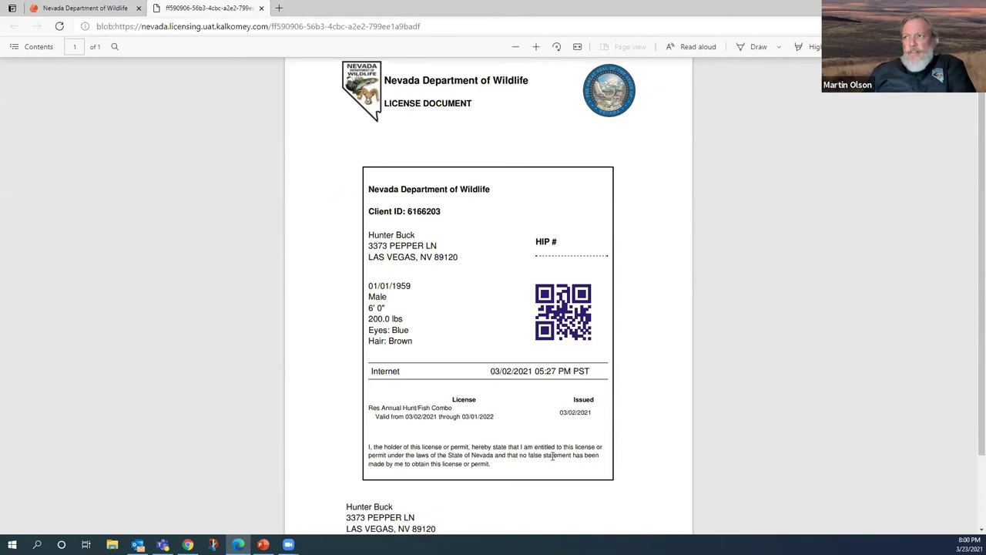
Review the one-page Res Annual Hunt/Fish Combo license PDF, then close its tab.
scroll(409, 377, "down", 1)
scroll(408, 377, "up", 2)
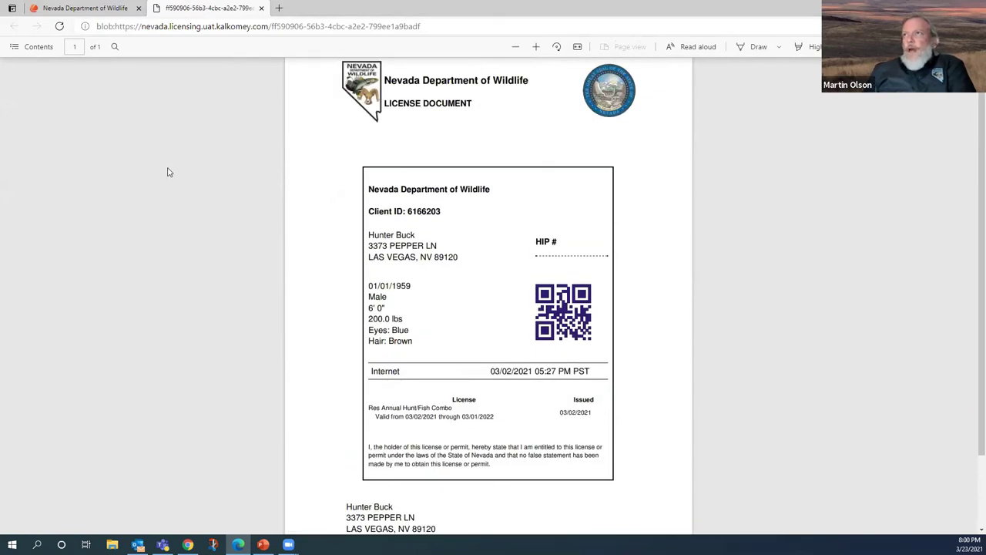
left_click(261, 8)
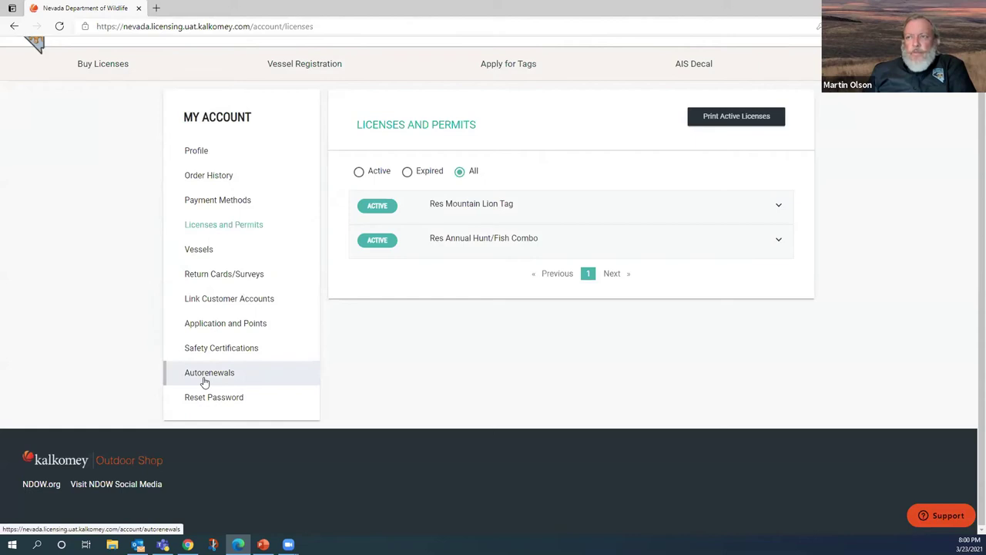
Open Application and Points and view the Points tab, which shows no points on record.
left_click(220, 330)
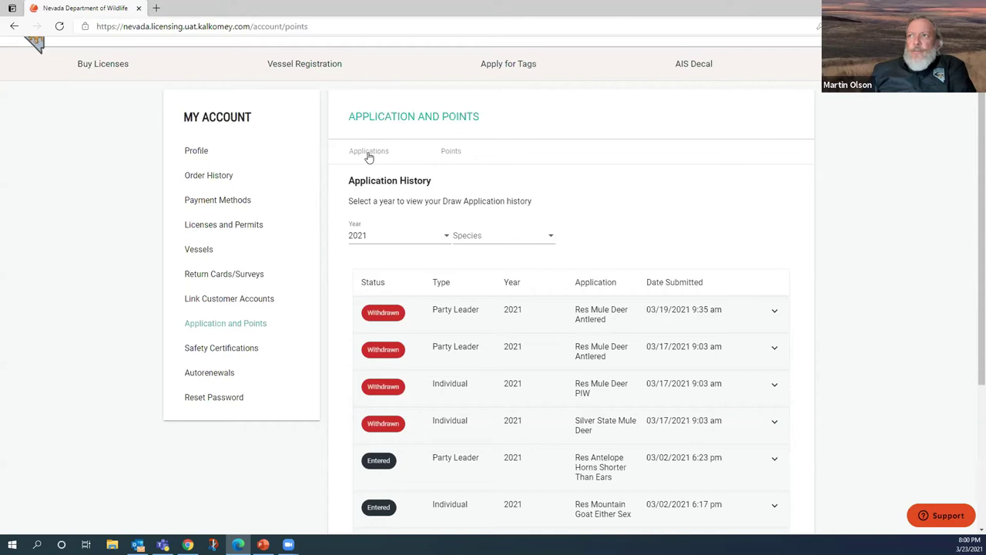
left_click(451, 154)
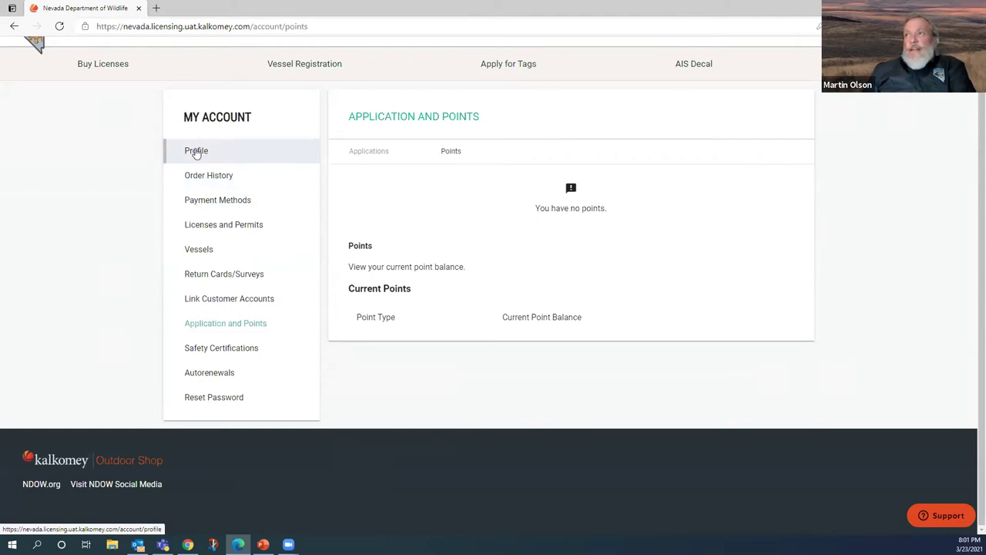
Start a tag application and declare Nevada Resident status with residency date 01/2000.
left_click(497, 68)
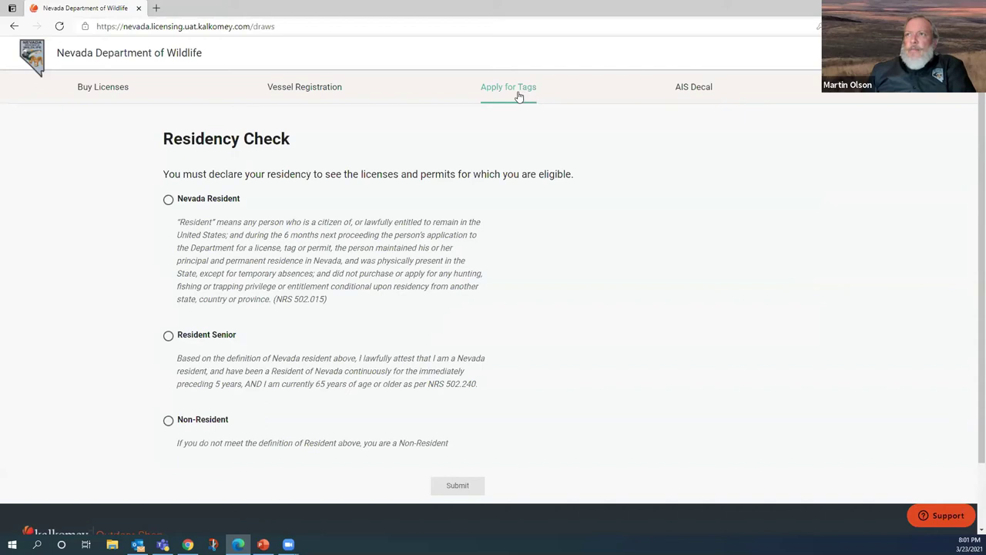
left_click(169, 200)
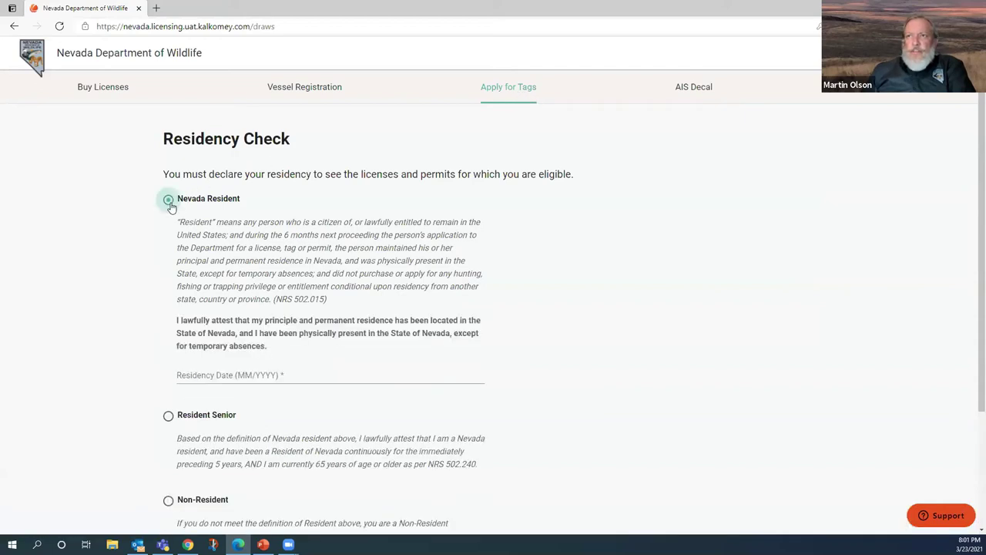
left_click(228, 377)
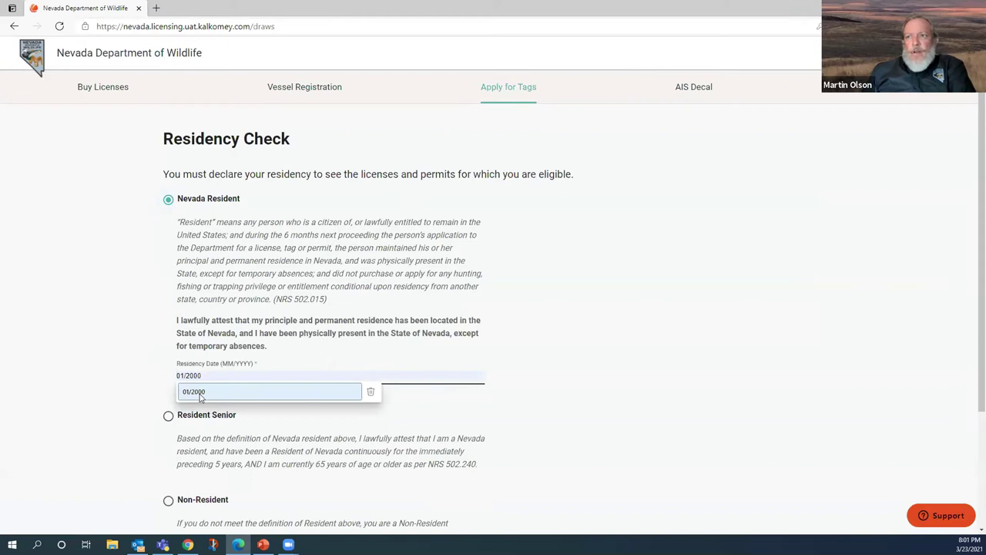
left_click(200, 394)
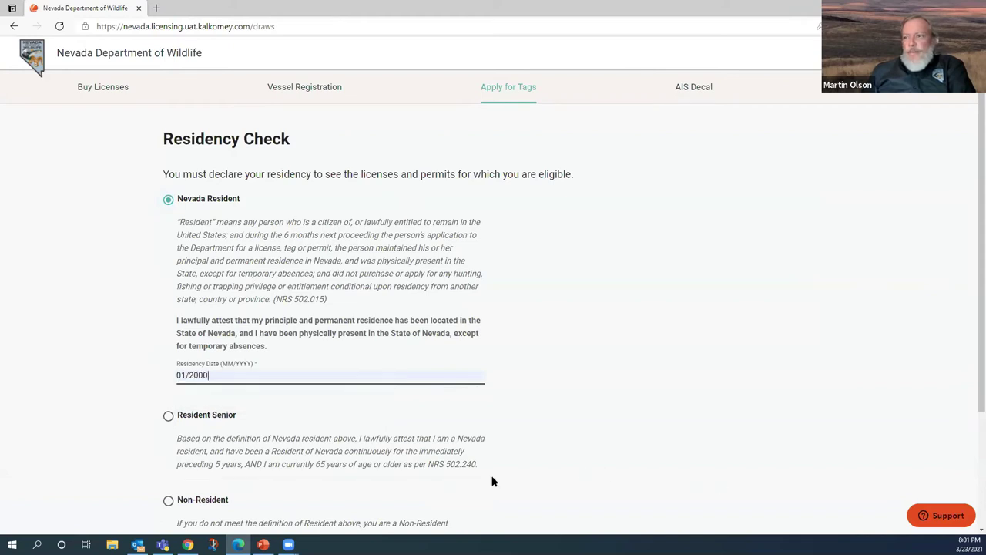
scroll(499, 479, "down", 2)
scroll(505, 477, "down", 2)
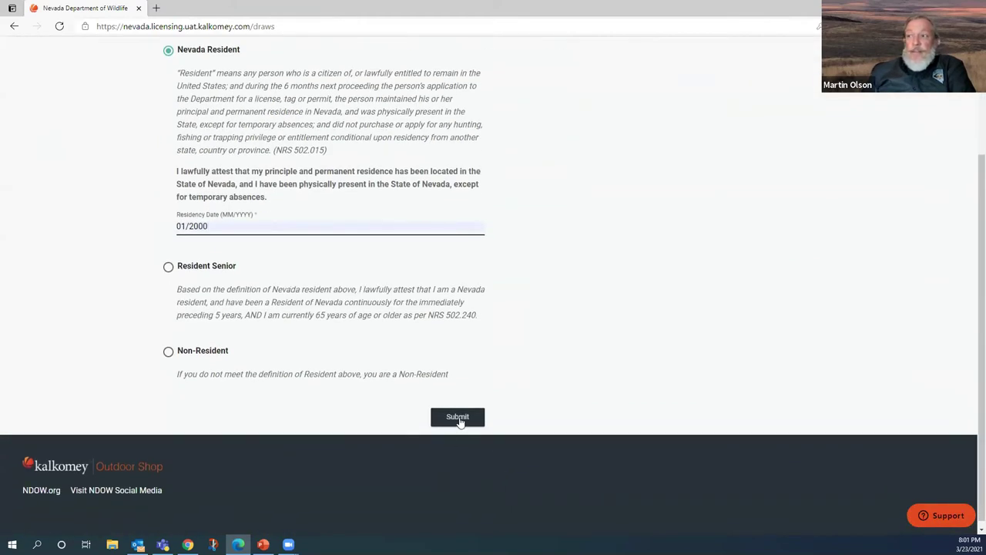
left_click(458, 417)
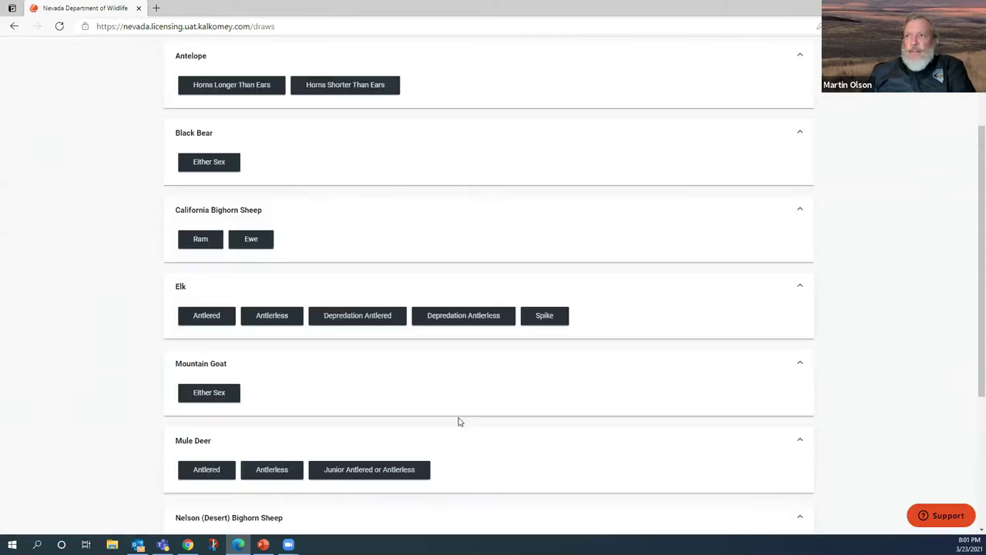
Pick Mule Deer Antlered to list its four available draws.
scroll(432, 389, "up", 1)
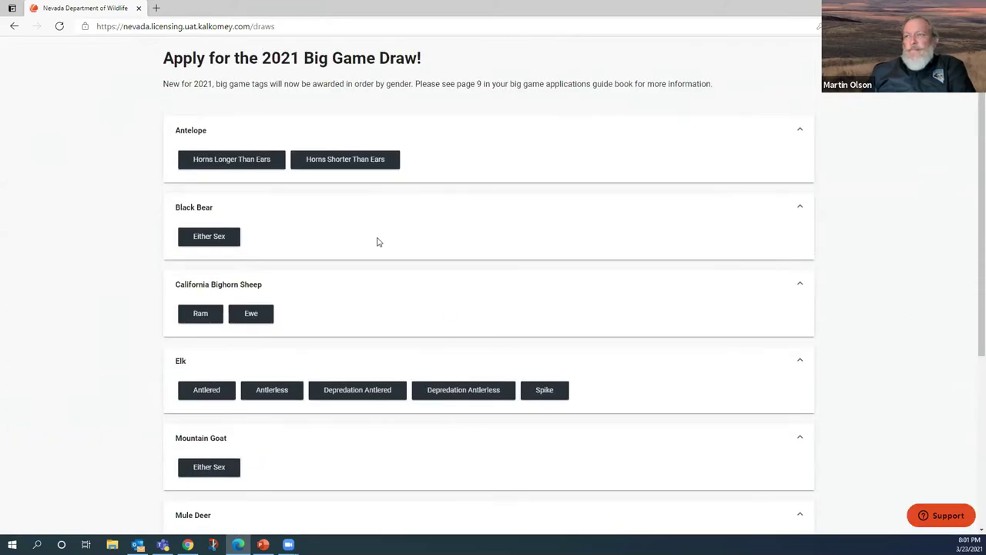
scroll(339, 274, "down", 2)
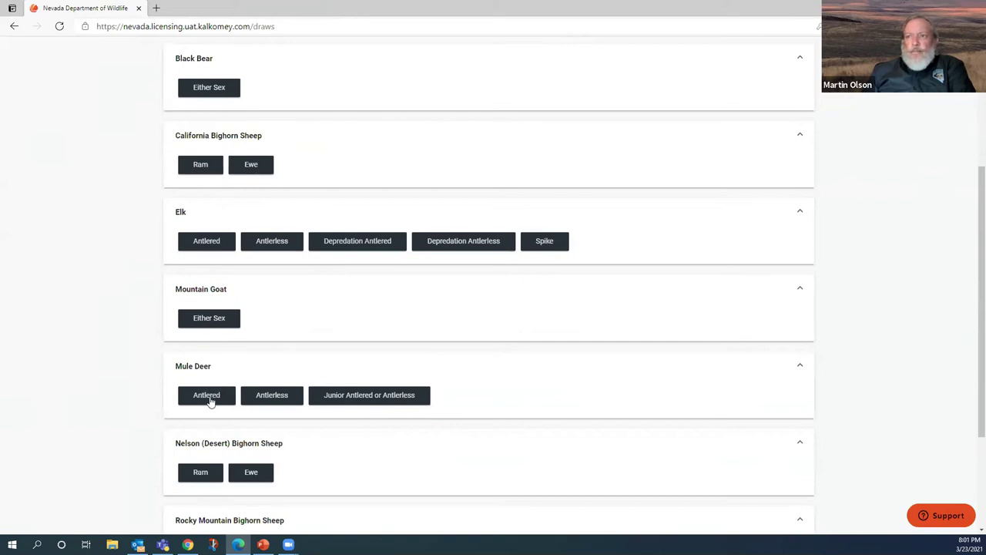
left_click(206, 395)
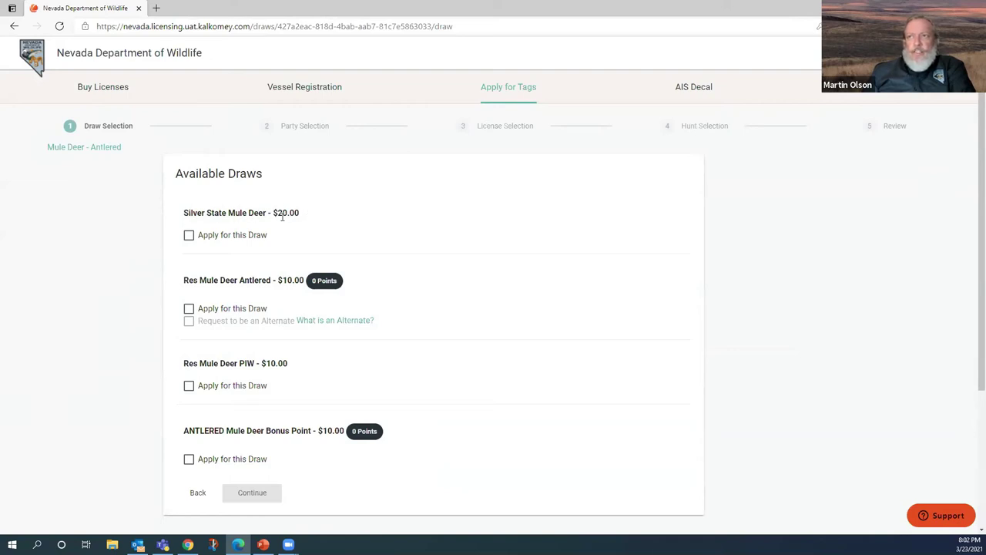
Apply for Silver State Mule Deer and Res Mule Deer Antlered, requesting alternate status.
left_click(189, 236)
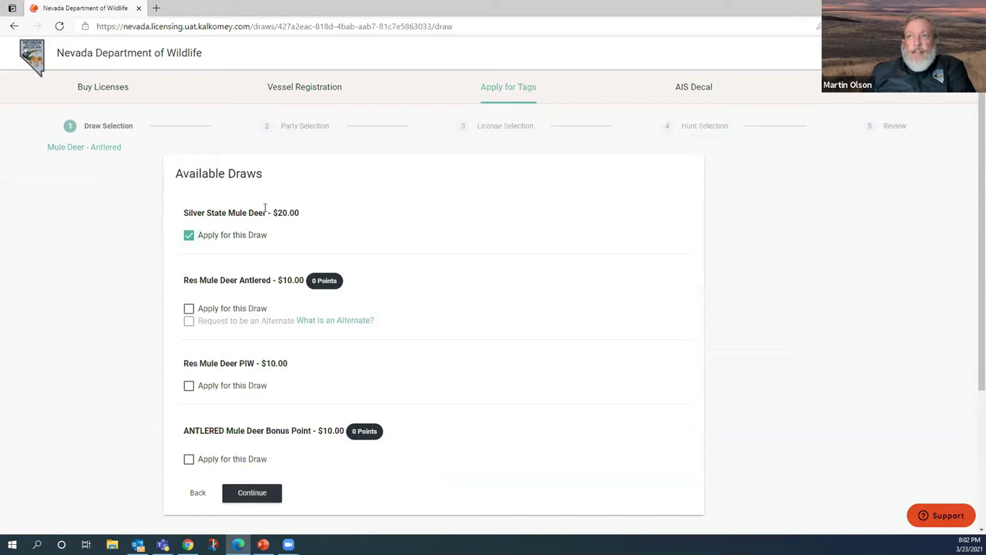
left_click(189, 310)
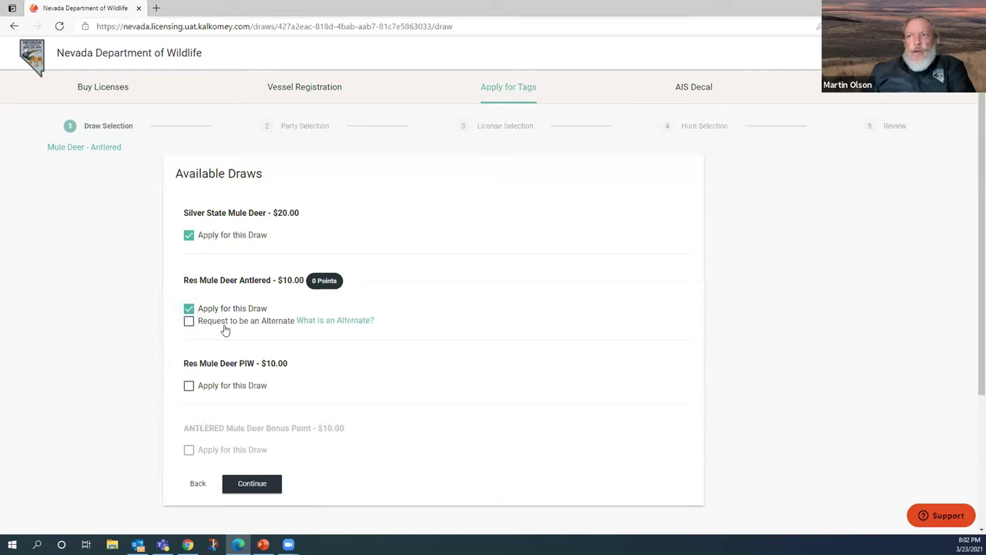
left_click(188, 323)
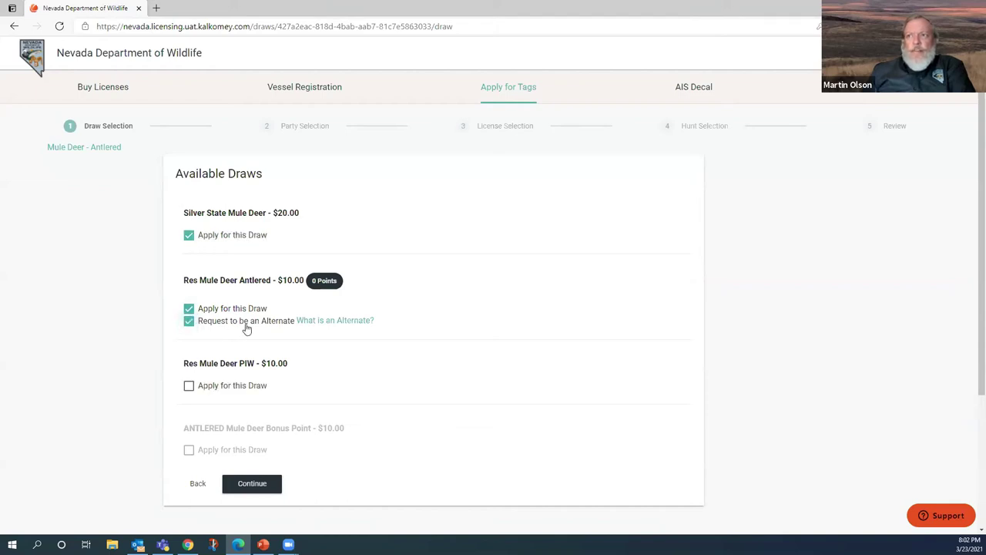
mouse_move(329, 326)
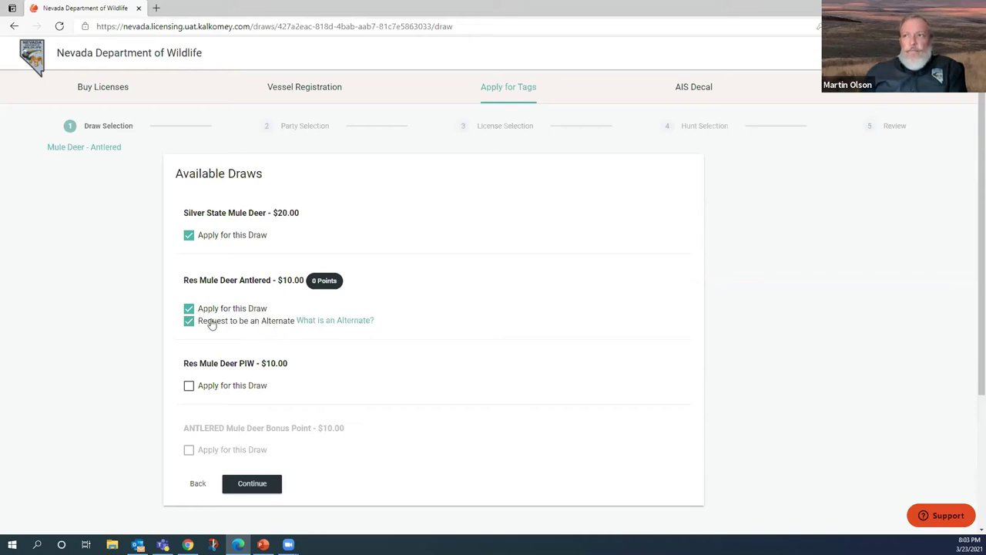
Add the Res Mule Deer PIW draw and continue to Party Selection.
scroll(214, 322, "down", 1)
scroll(214, 322, "down", 2)
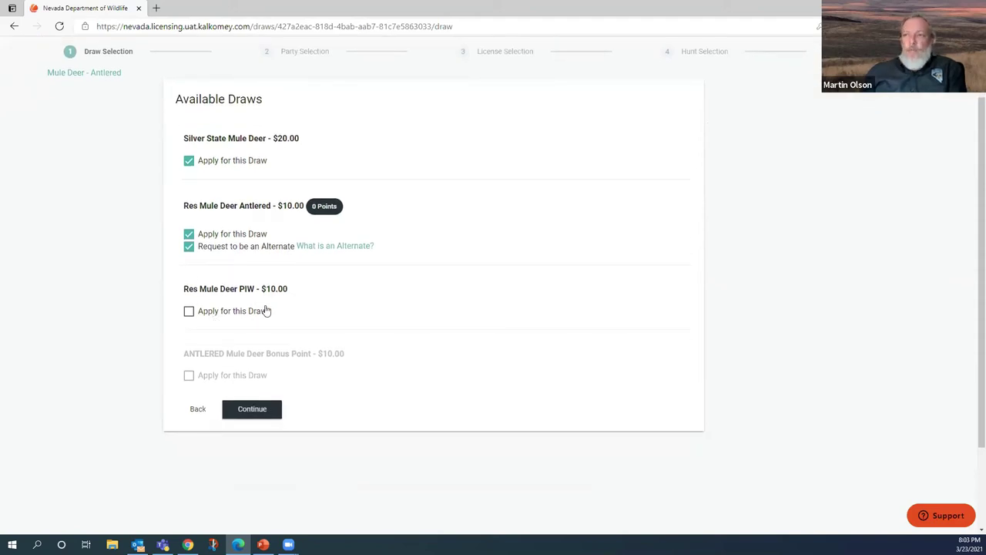
left_click(188, 313)
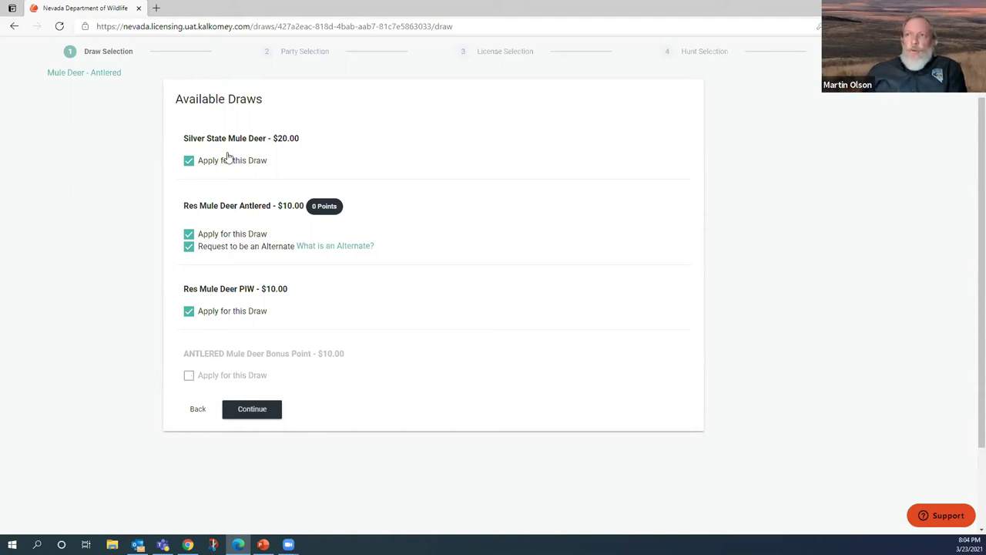
left_click(252, 409)
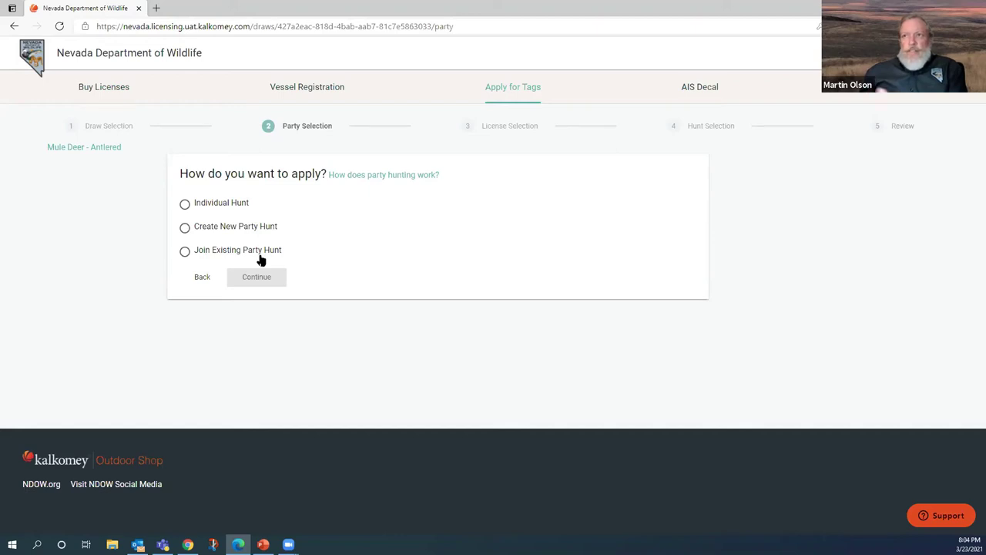
Try Join Existing Party Hunt, then settle on Create New Party Hunt for the mule deer application.
left_click(184, 252)
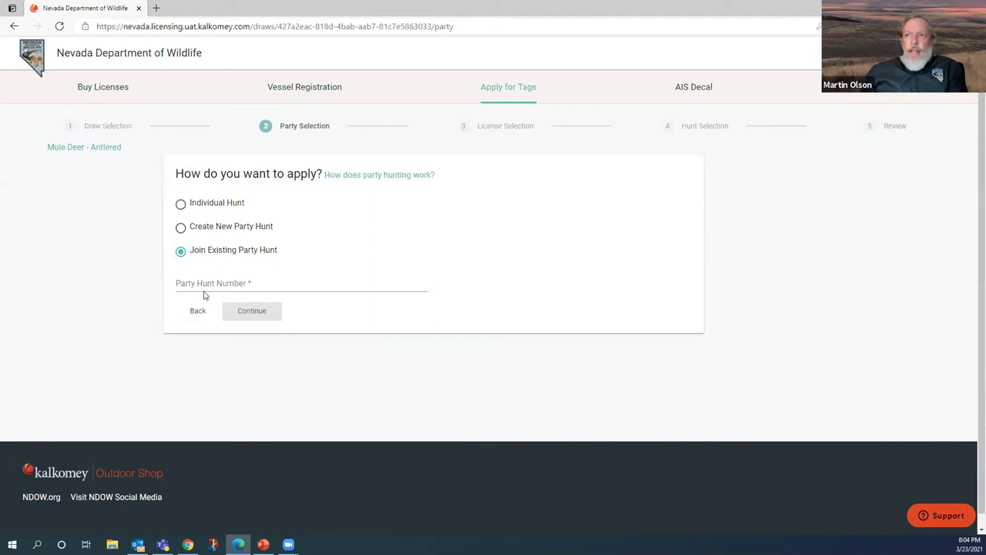
left_click(259, 280)
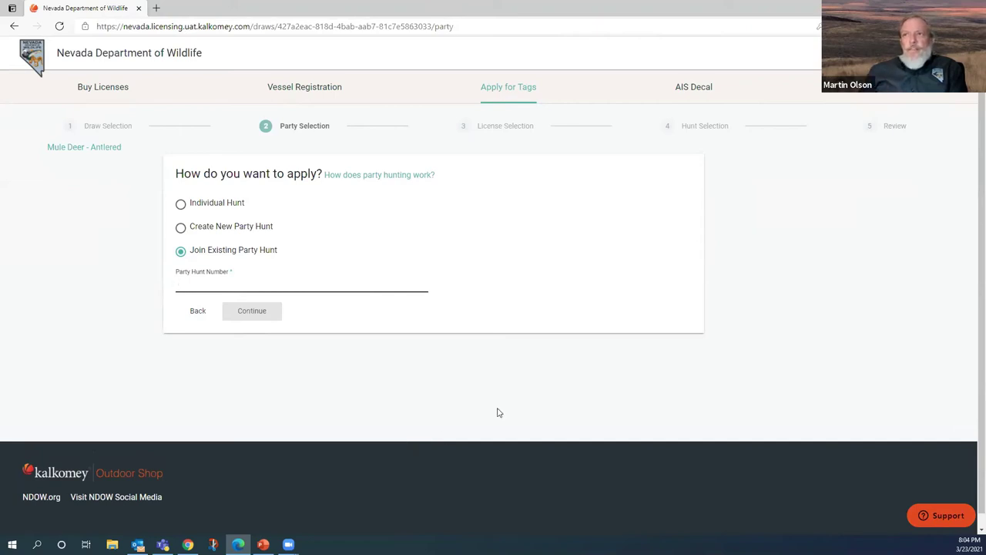
left_click(181, 229)
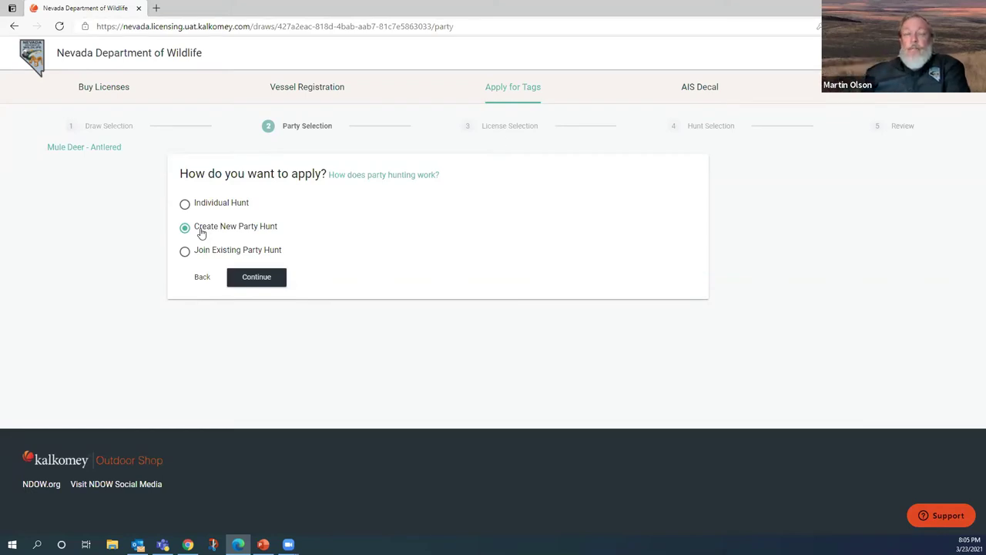
Advance to Hunt Selection and zoom the hunt unit map out to show all of Nevada.
left_click(258, 279)
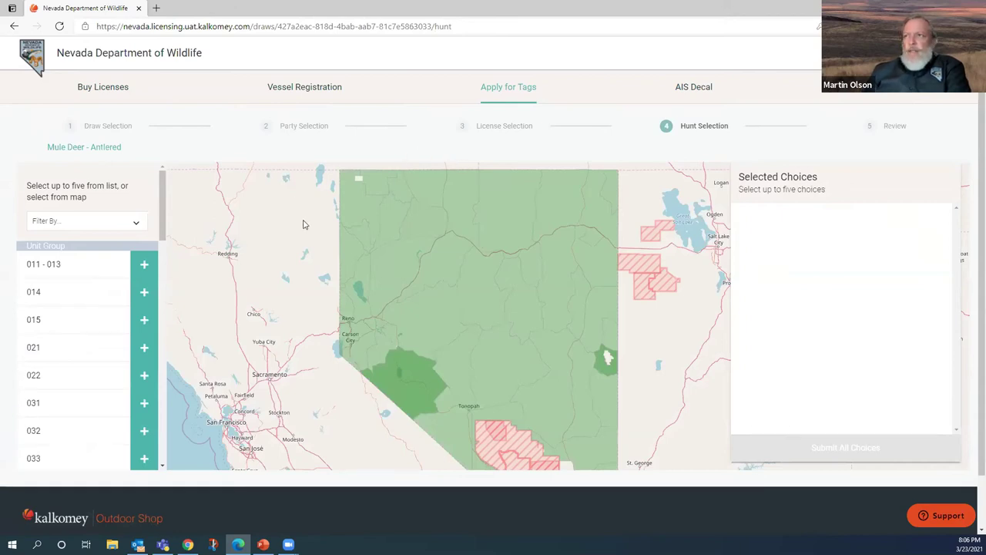
scroll(286, 304, "down", 1)
scroll(287, 303, "up", 2)
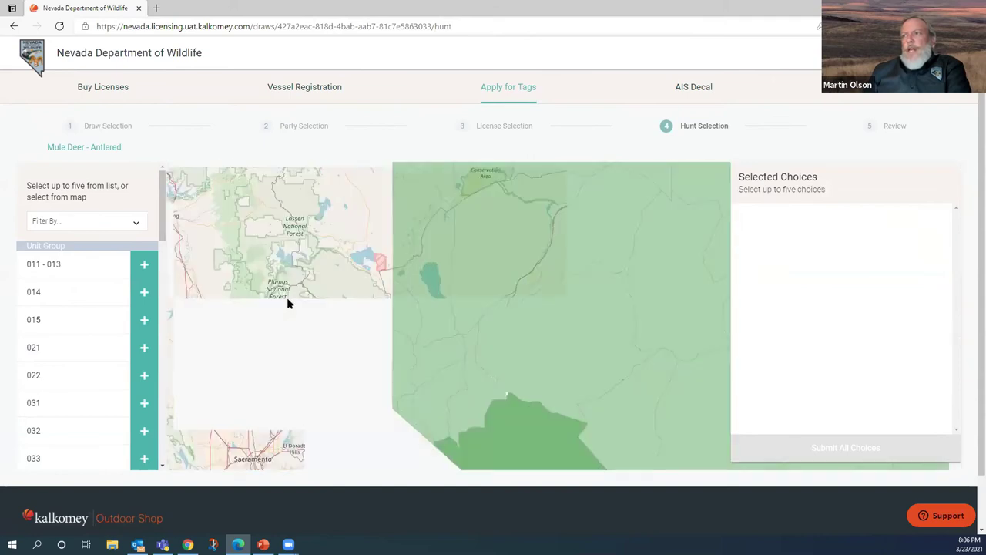
scroll(286, 302, "down", 2)
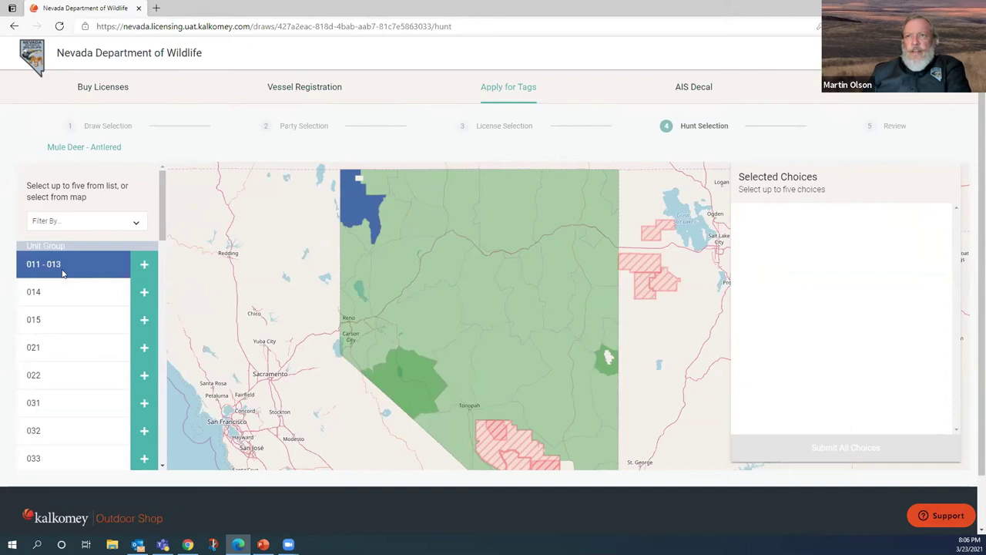
For unit 011 - 013, select Oct 05–Nov 05, Archery Aug 10–Sep 09 and Muzzleloader Sep 10–Oct 04.
left_click(144, 267)
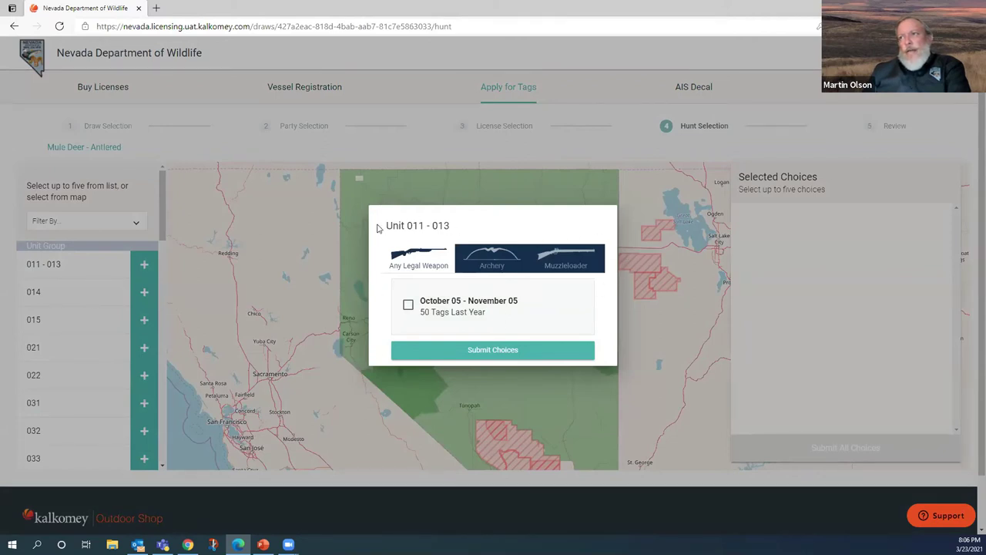
left_click(409, 306)
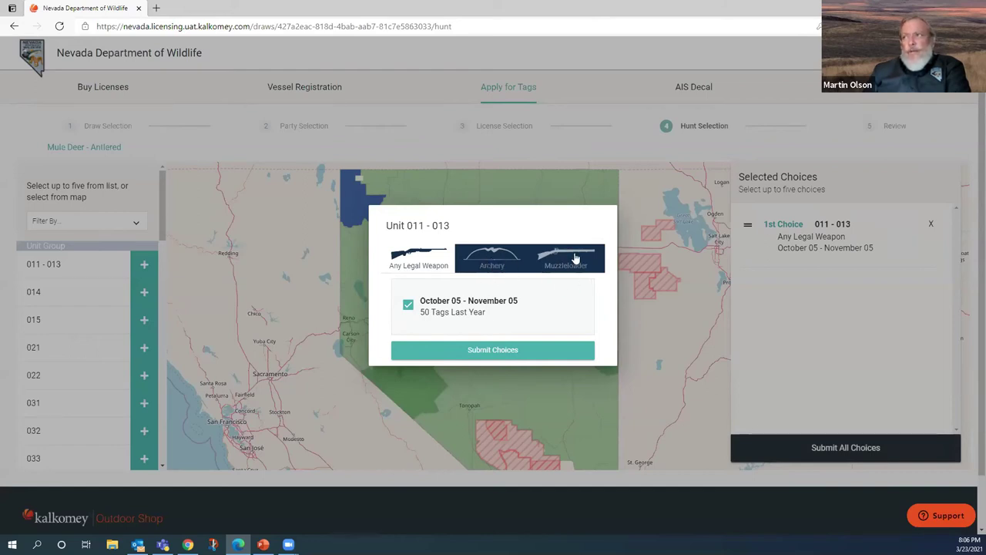
left_click(490, 263)
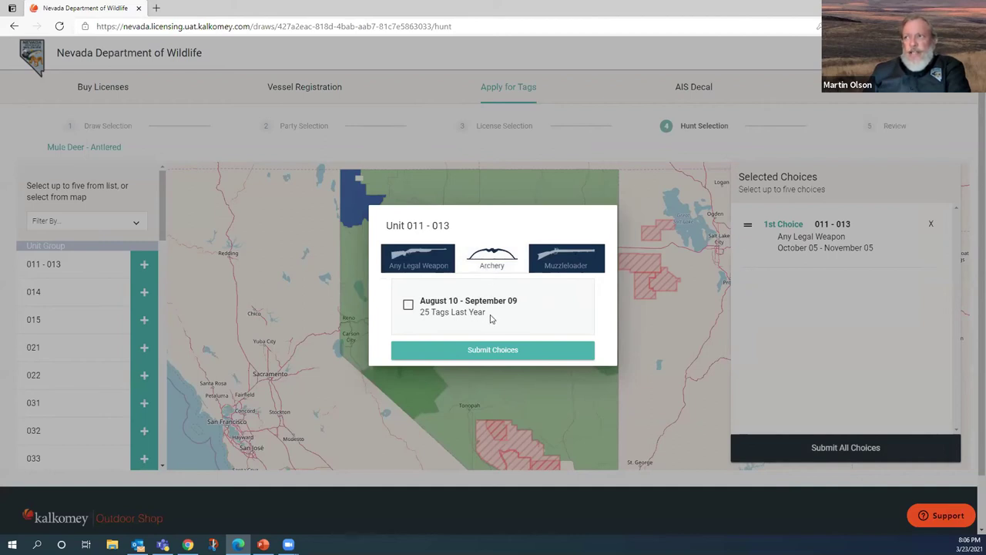
left_click(408, 305)
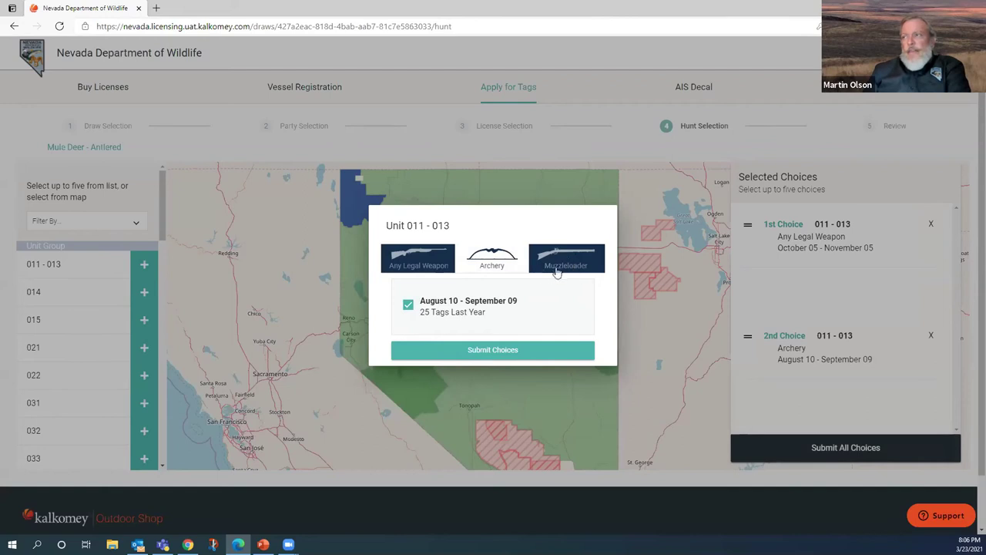
left_click(560, 264)
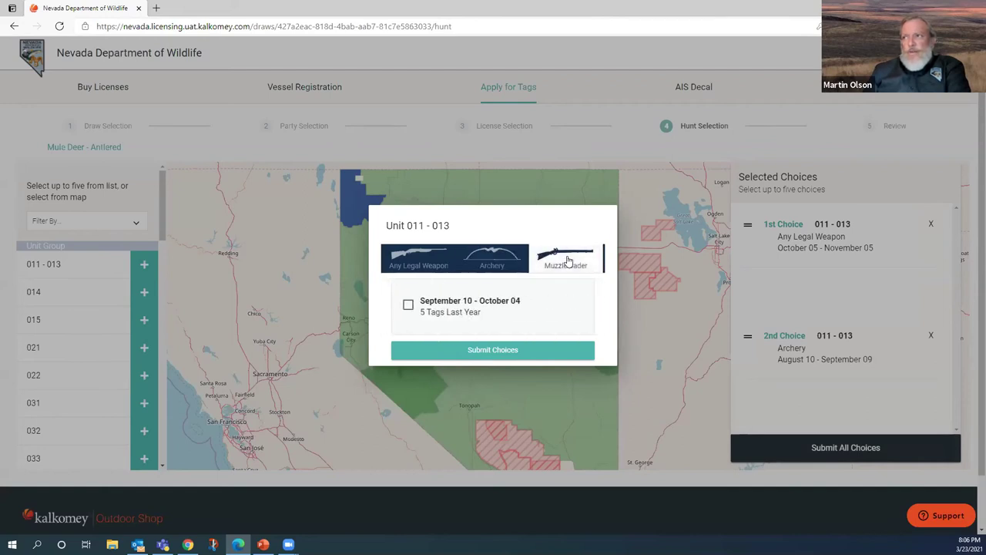
left_click(409, 306)
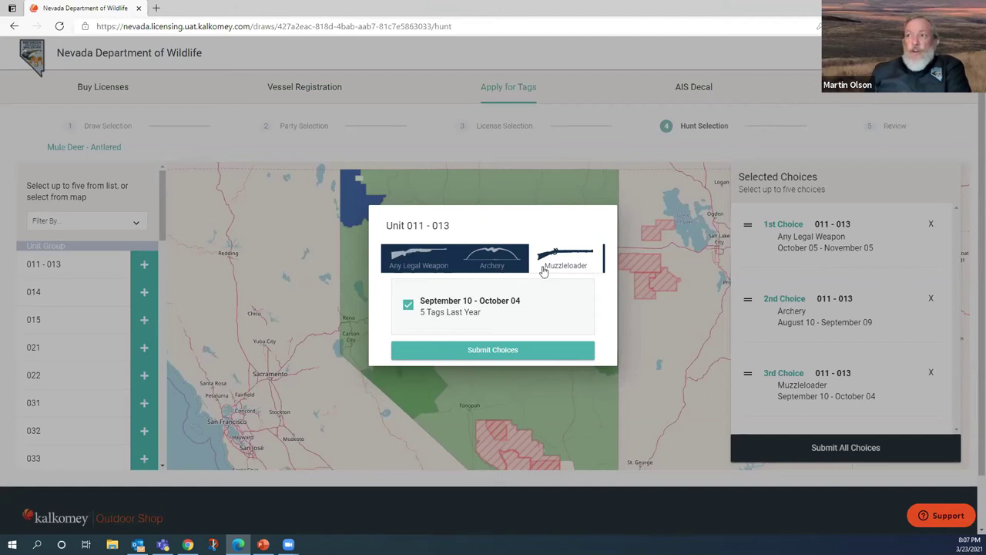
Add unit 014's Muzzleloader Sep 10–Oct 04 and Archery Aug 10–Sep 09 seasons and submit them.
left_click(143, 294)
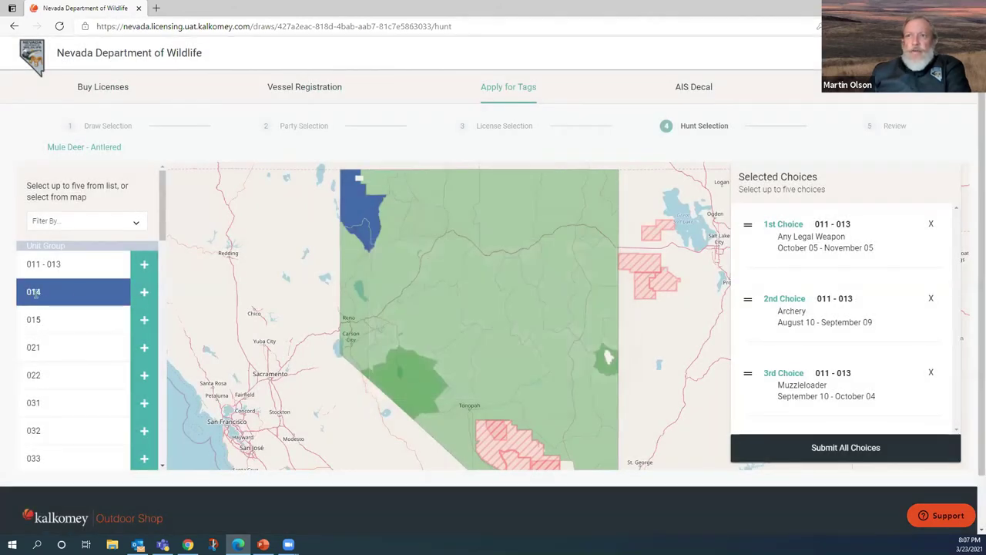
left_click(144, 294)
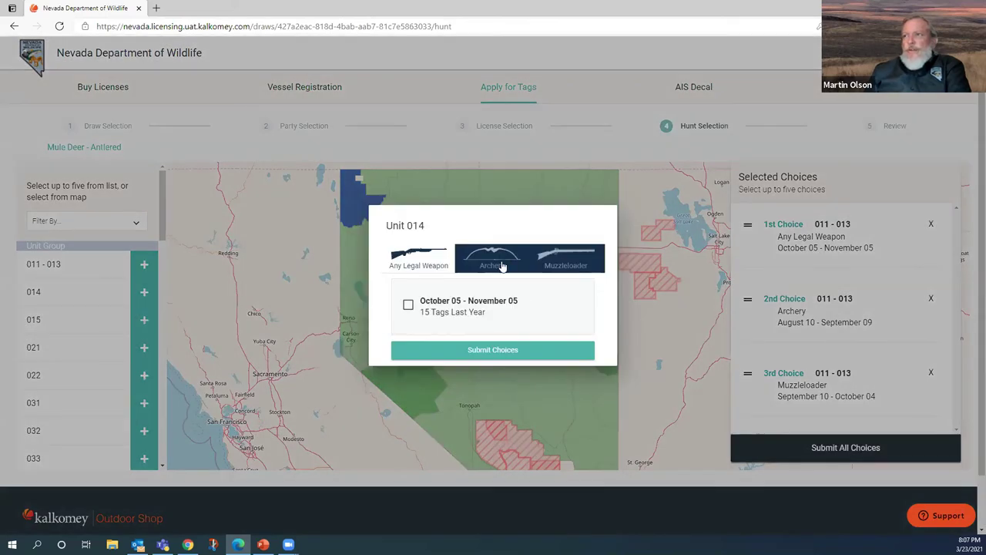
left_click(566, 264)
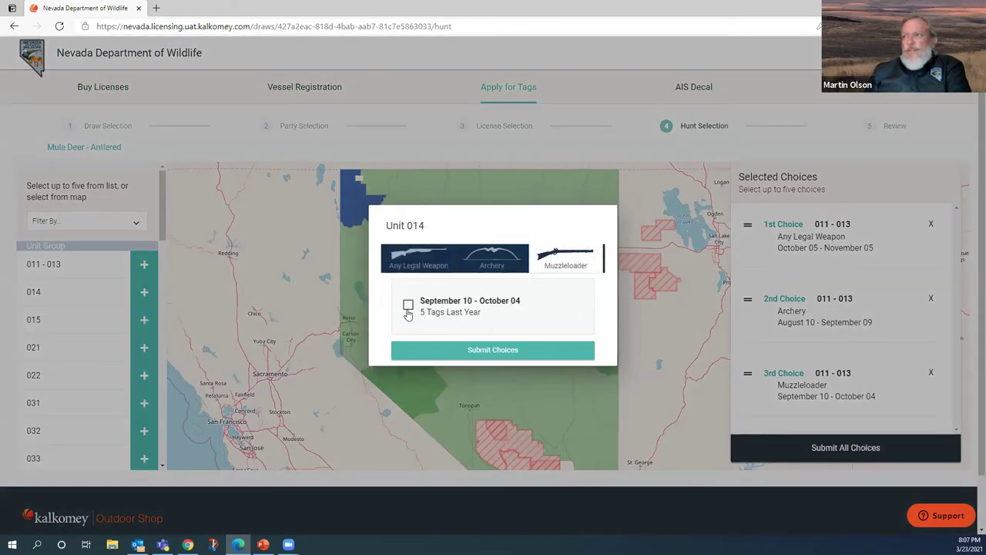
left_click(408, 305)
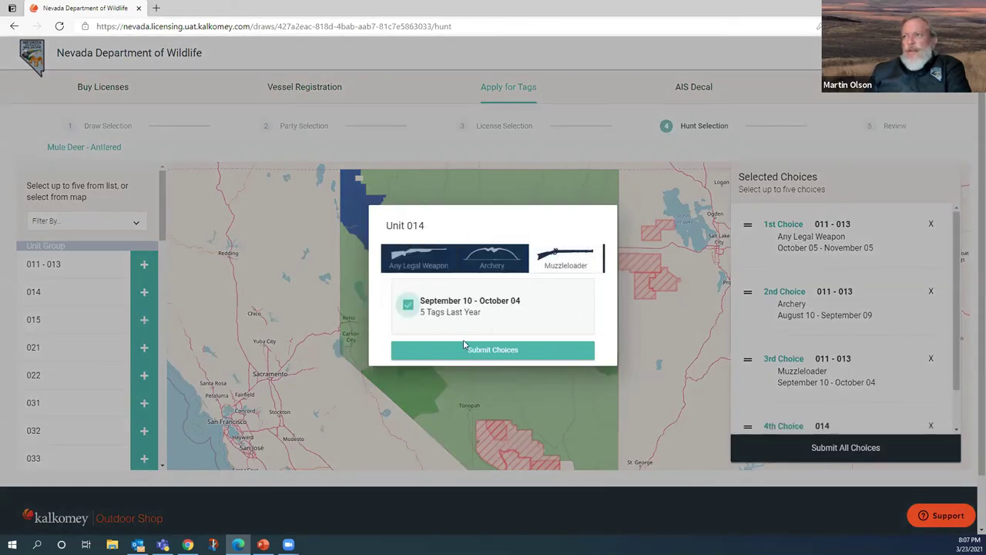
left_click(490, 264)
left_click(408, 307)
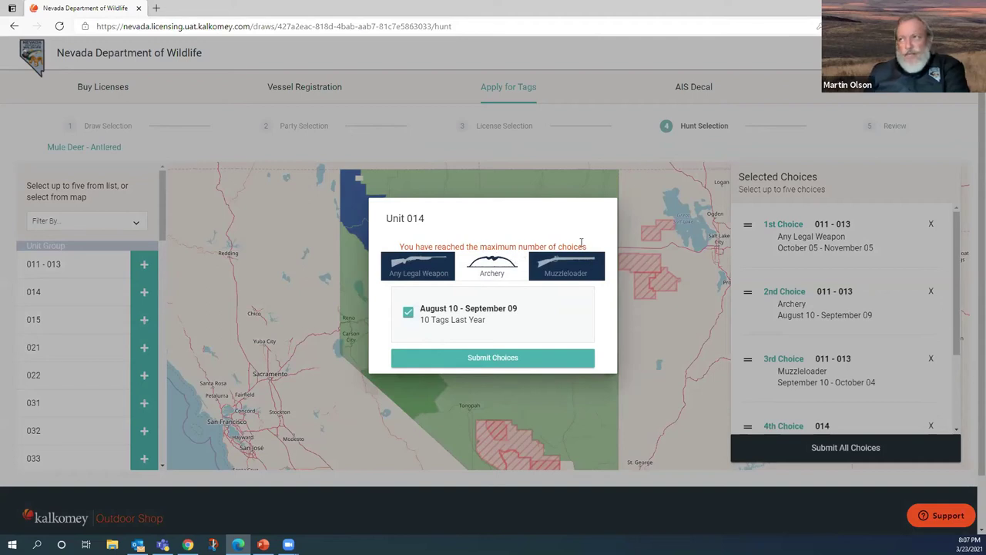
left_click(483, 359)
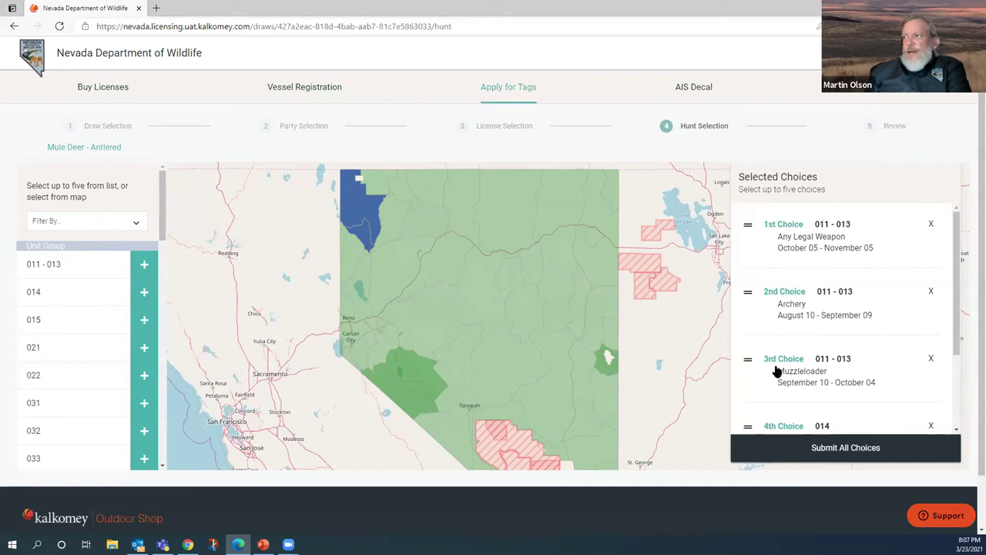
Move the Muzzleloader choice above Archery to rank it 2nd, then submit all five choices.
left_click_drag(748, 362, 748, 293)
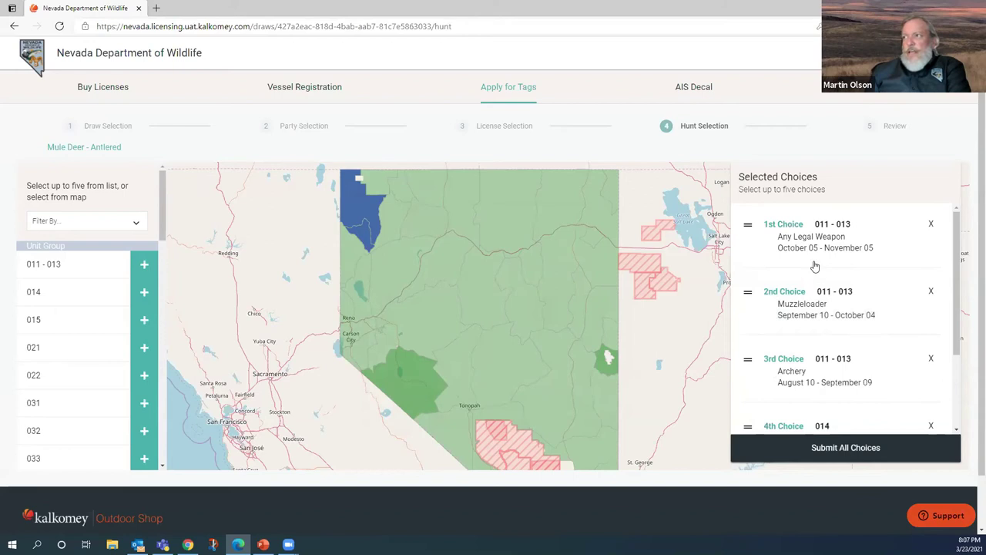
left_click(830, 450)
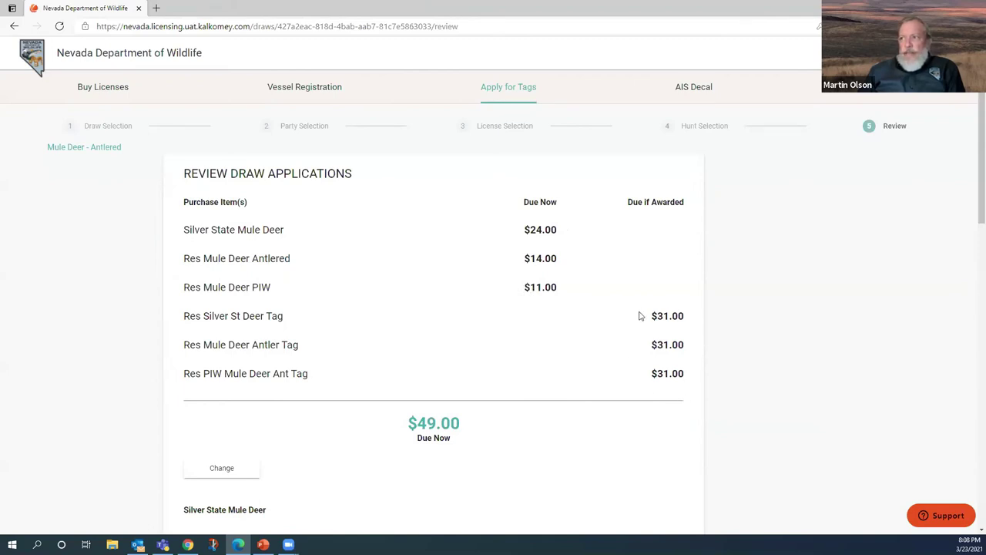
Look over the five ranked choices on Review Draw Applications and proceed to checkout.
scroll(464, 336, "down", 2)
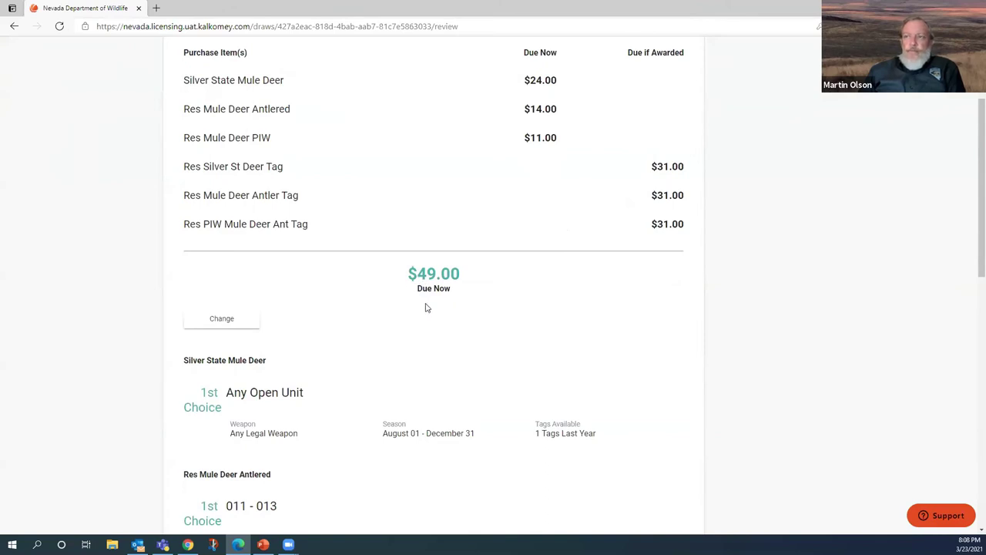
scroll(427, 310, "down", 3)
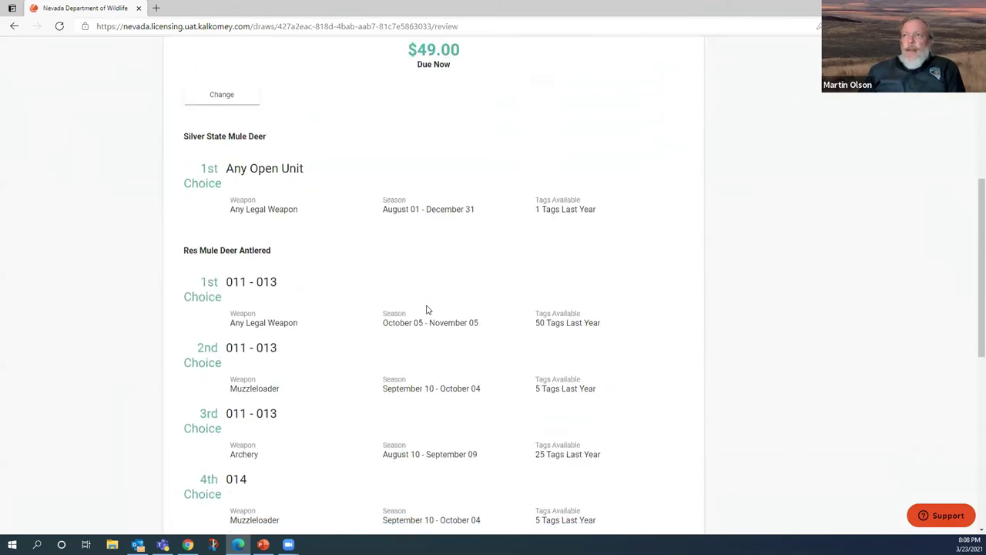
scroll(426, 310, "down", 1)
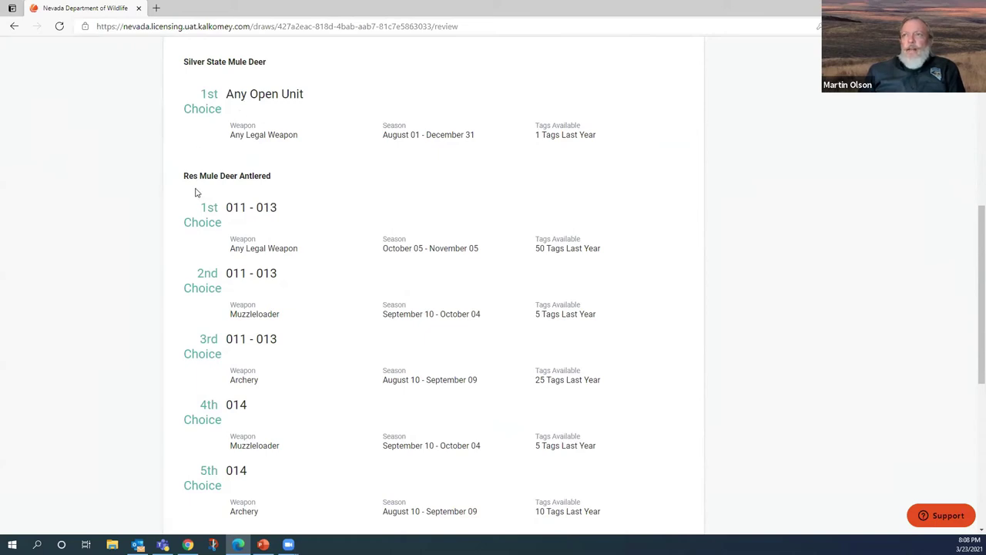
scroll(215, 218, "down", 1)
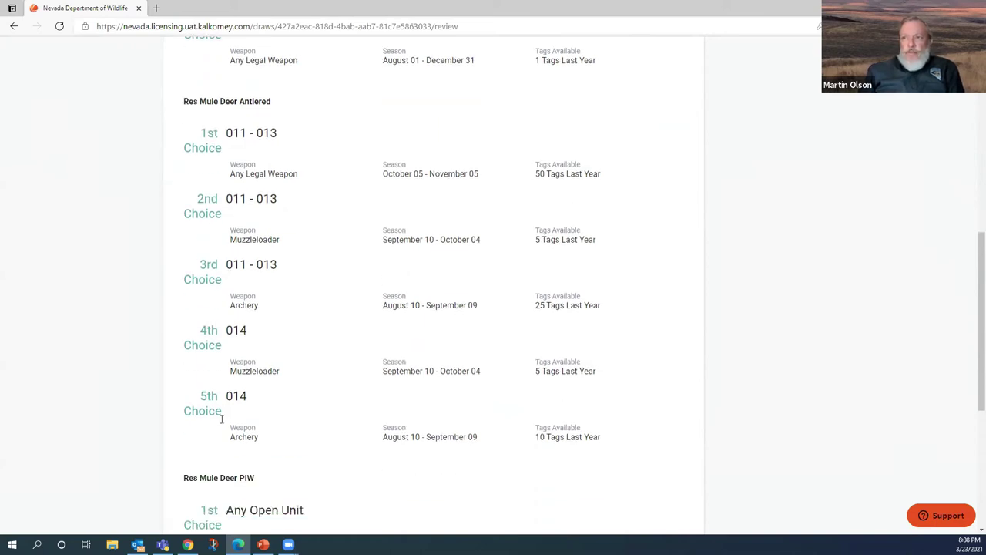
scroll(233, 422, "down", 3)
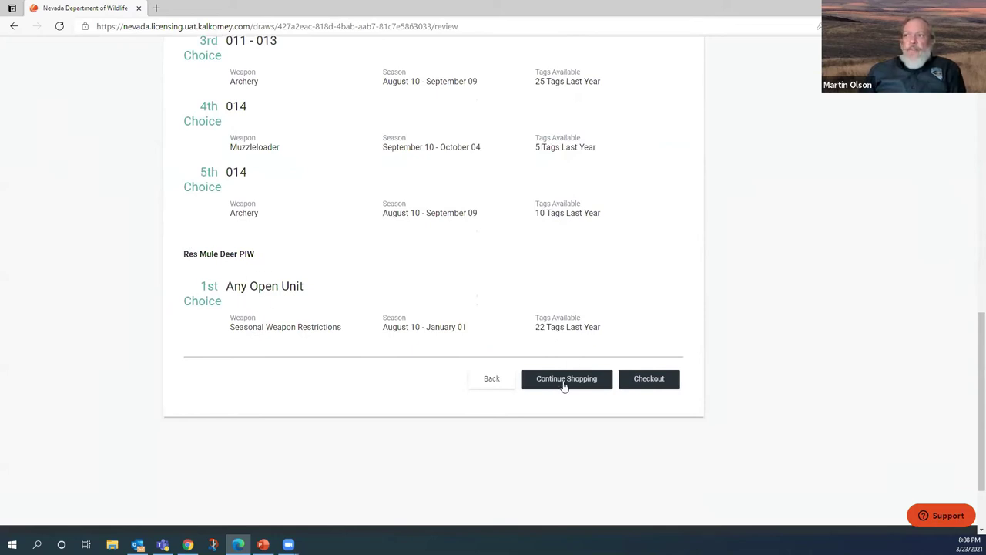
left_click(649, 381)
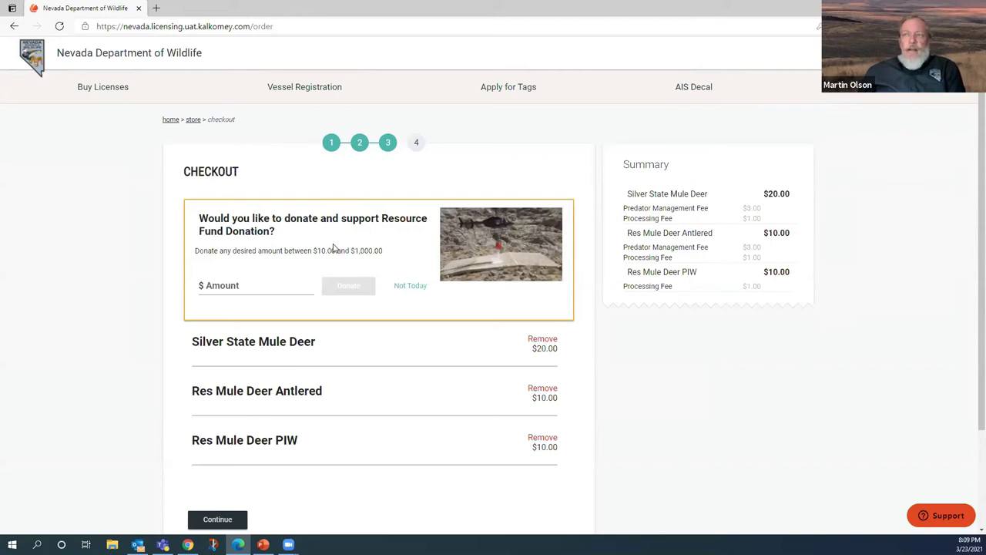
Donate $10 to the Resource Fund from the checkout page.
left_click(258, 285)
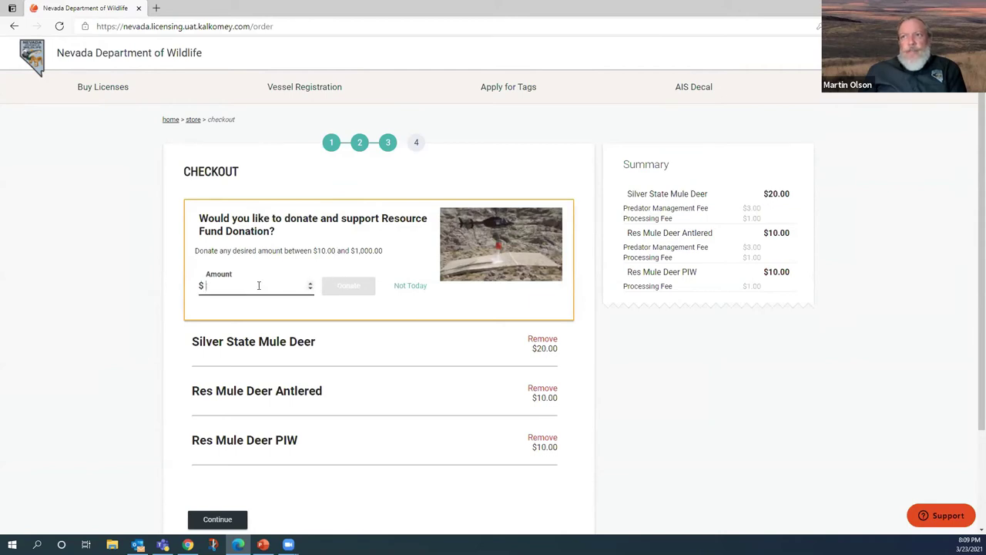
type("10")
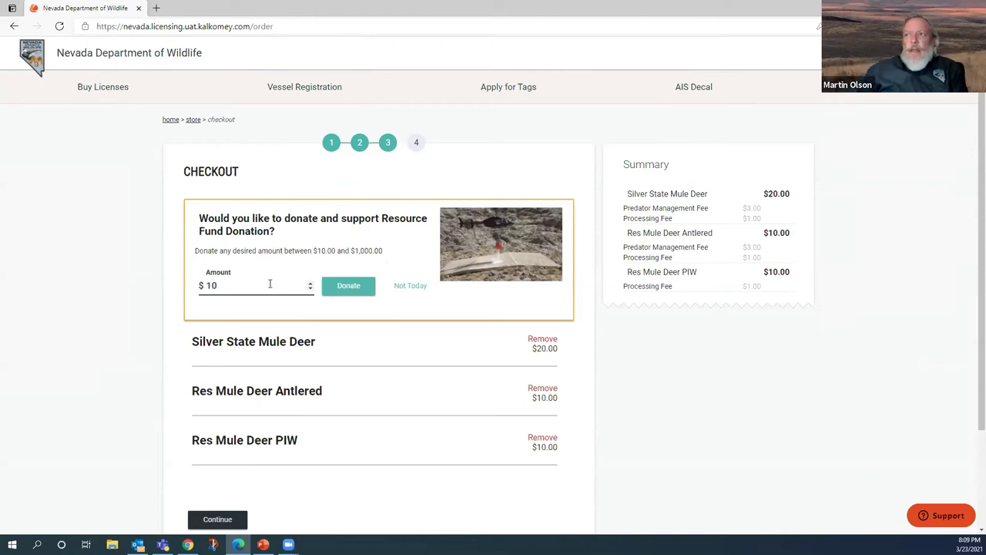
left_click(348, 287)
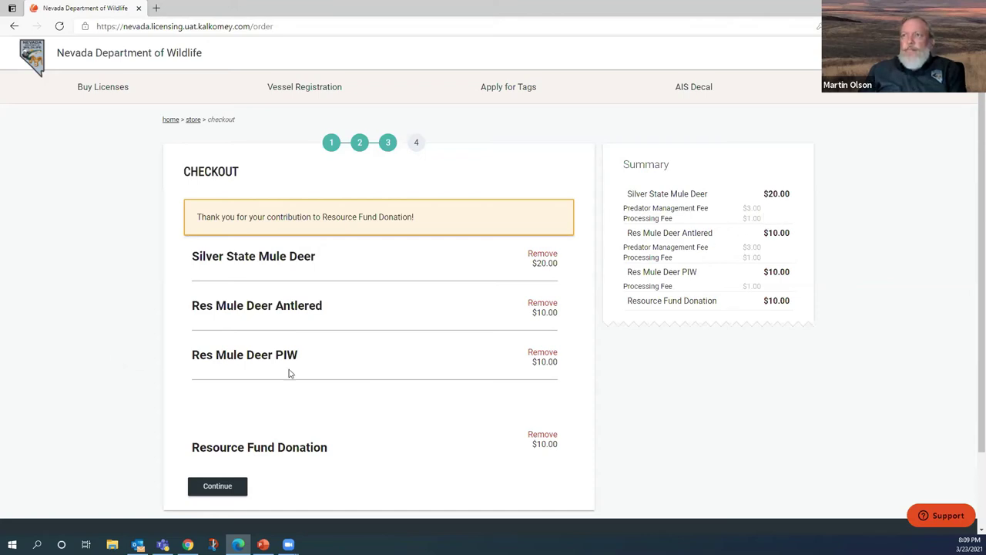
scroll(293, 374, "down", 2)
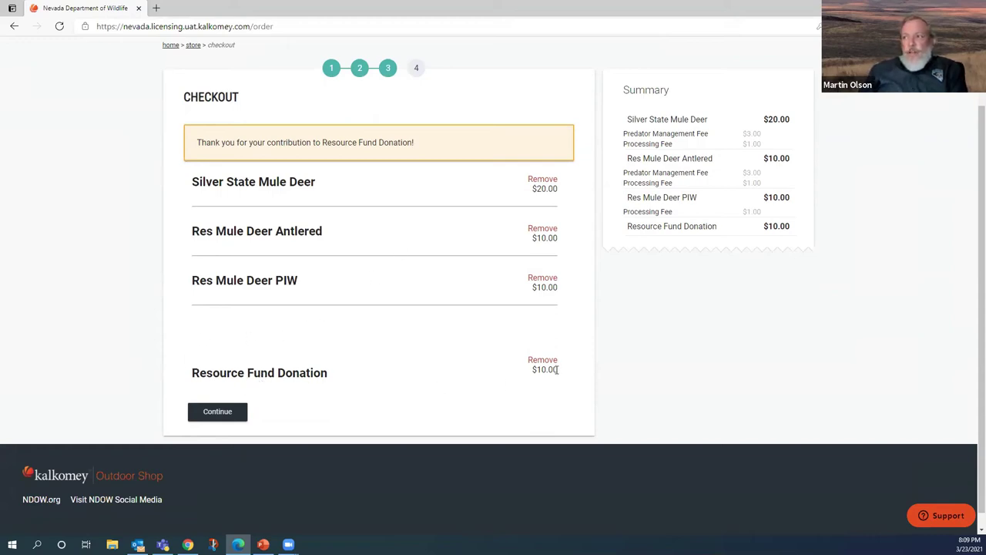
Ship the tags to the saved address by free USPS Ground Shipping and continue to payment.
left_click(217, 413)
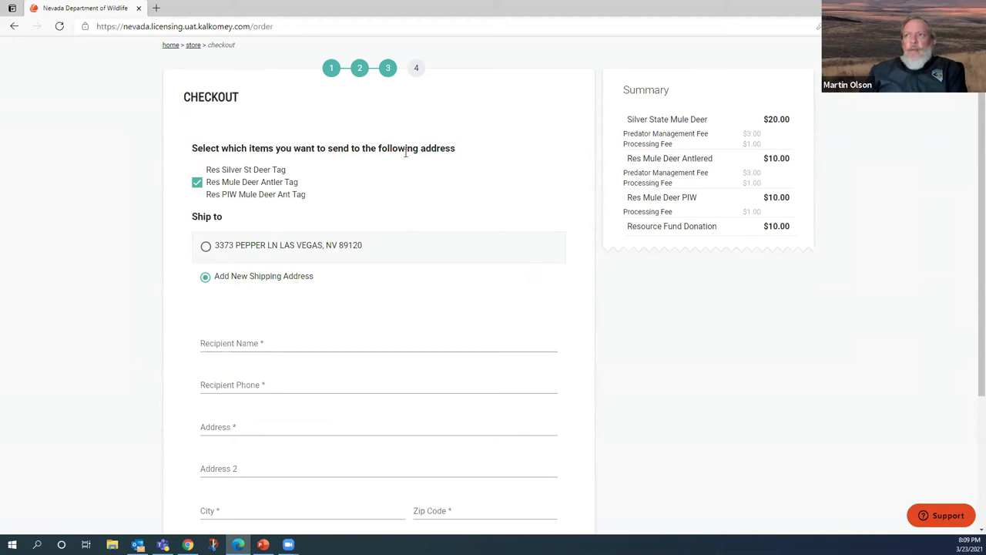
left_click(206, 247)
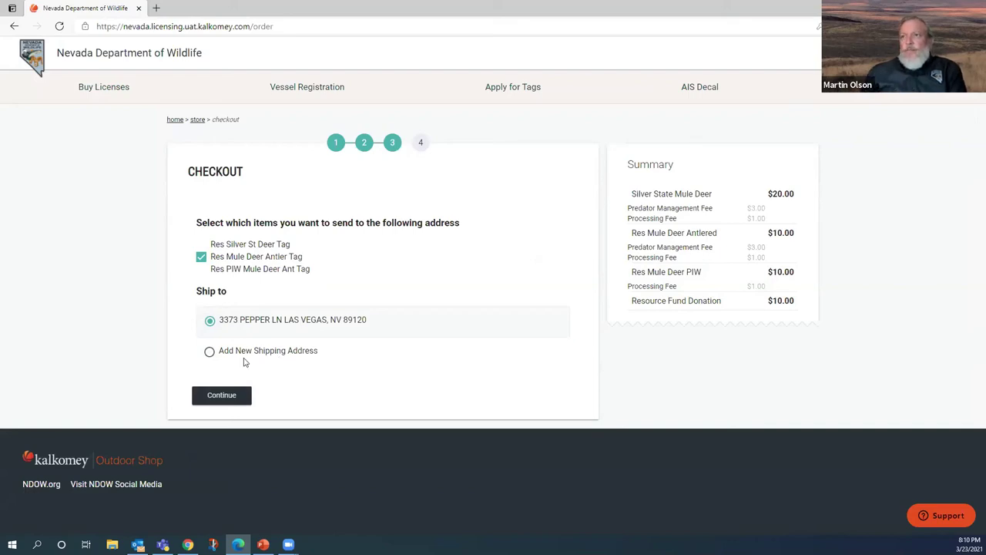
left_click(221, 396)
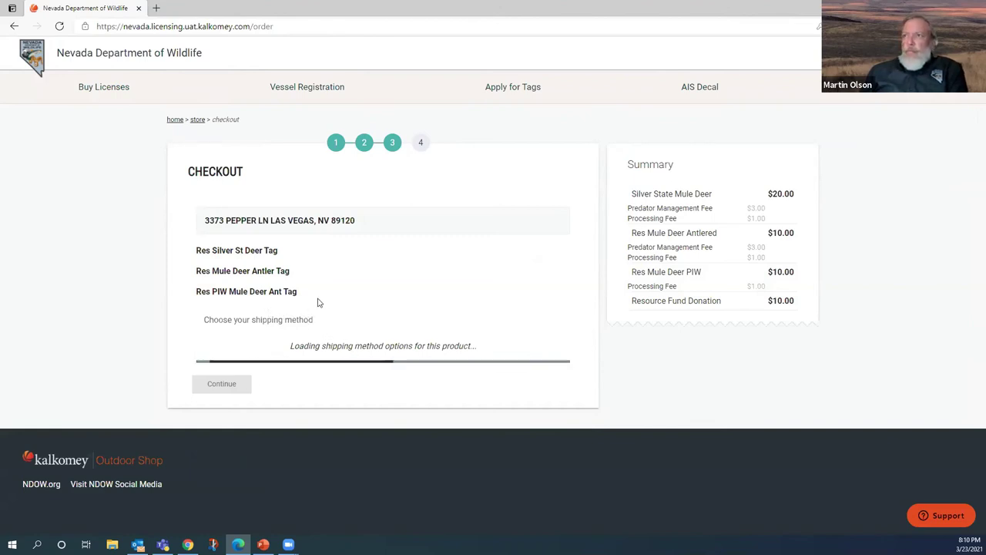
left_click(297, 373)
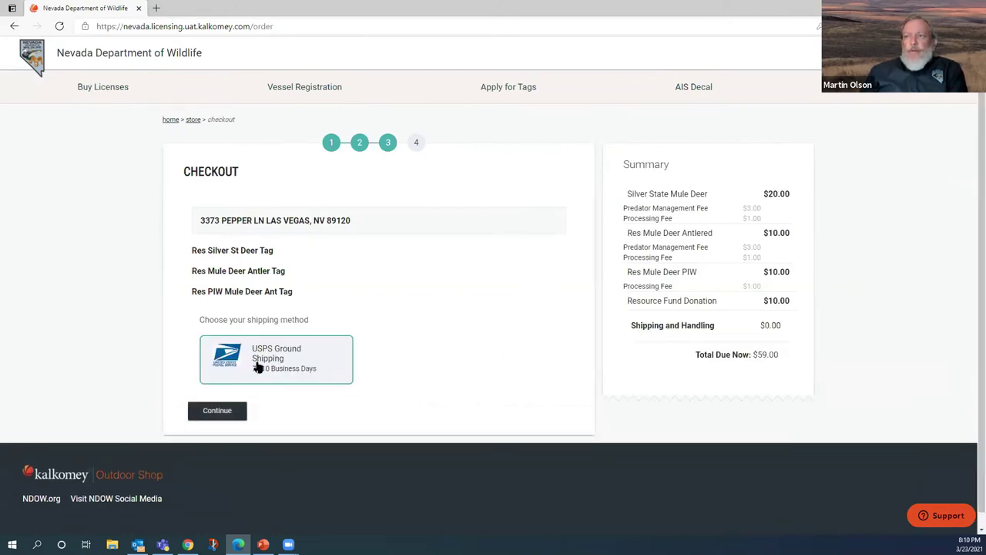
left_click(218, 413)
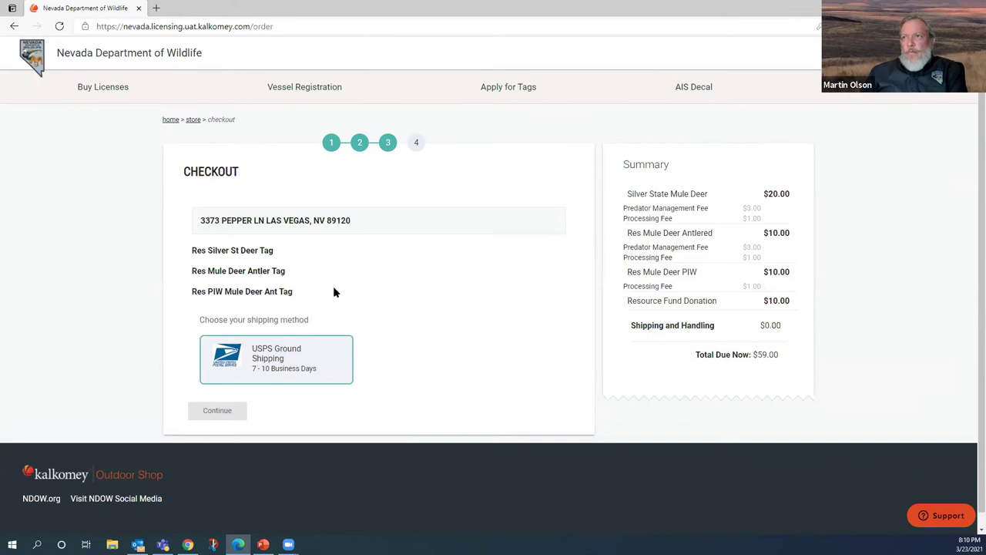
left_click(262, 360)
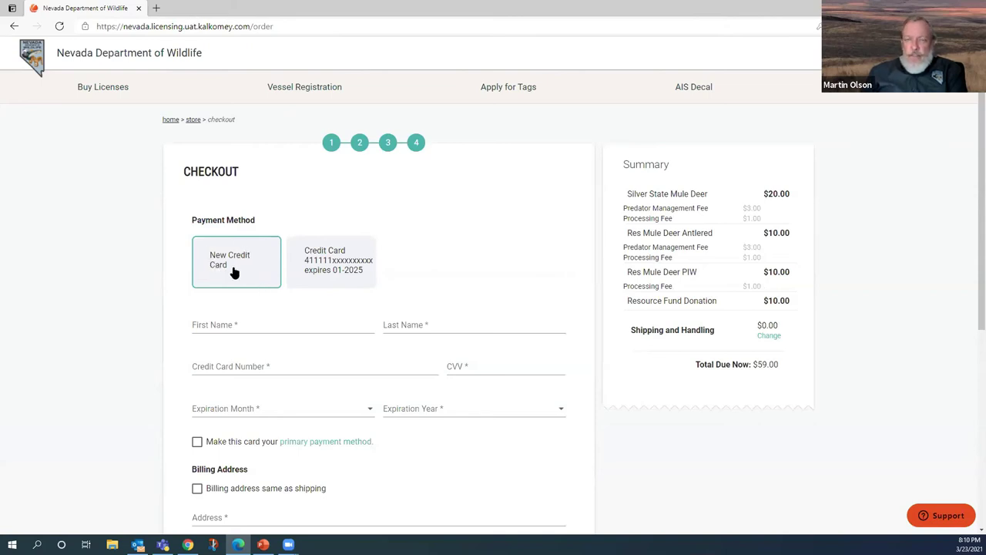
Pay $59.00 with the saved credit card, accepting the terms and conditions, and place the order.
left_click(327, 262)
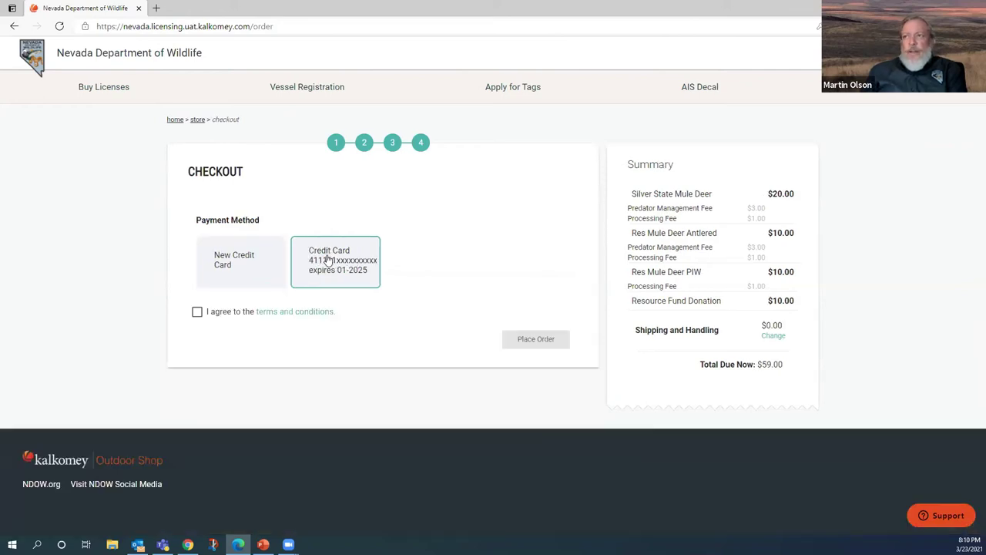
left_click(197, 312)
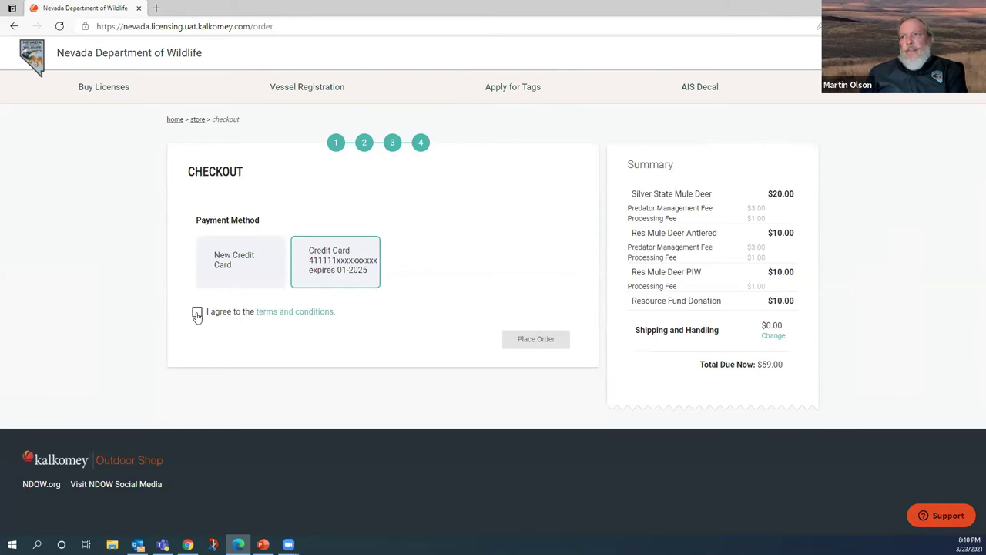
left_click(534, 339)
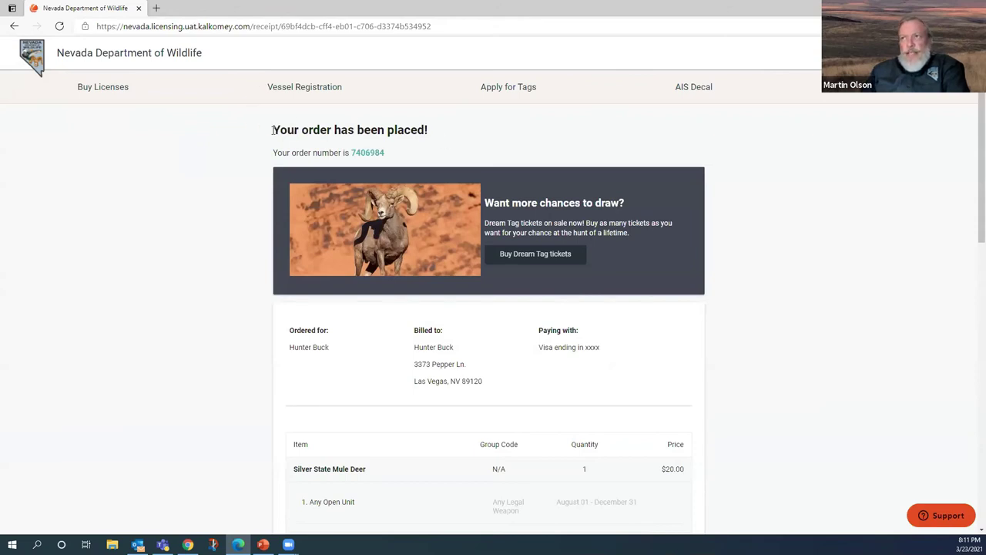
Review the receipt's items and $59.00 total, then go back to My Account.
scroll(426, 195, "down", 4)
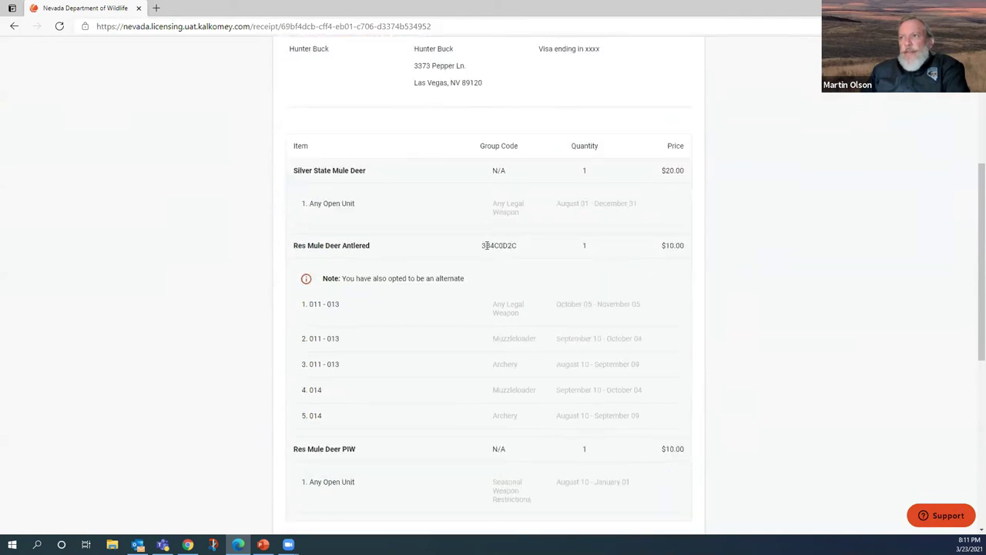
scroll(485, 244, "down", 1)
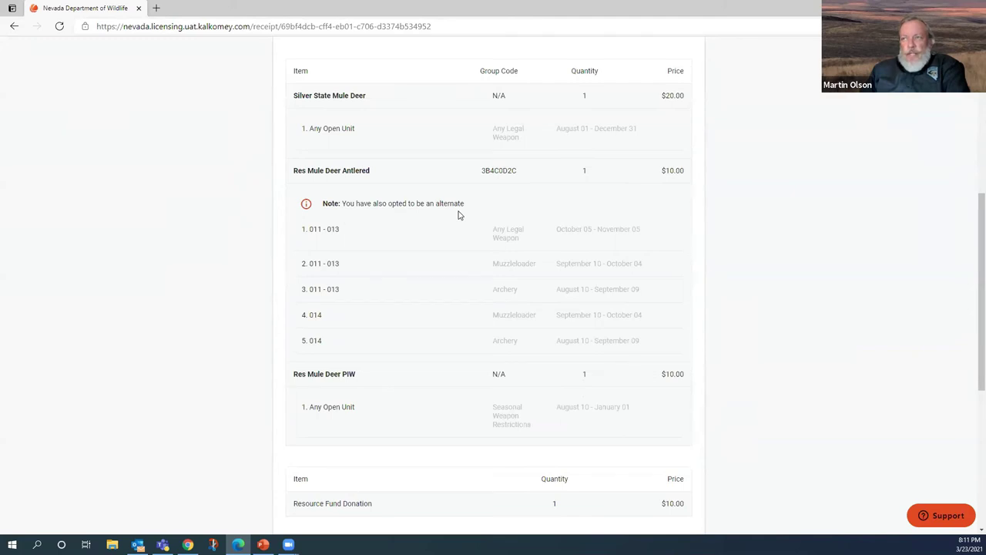
scroll(370, 189, "up", 1)
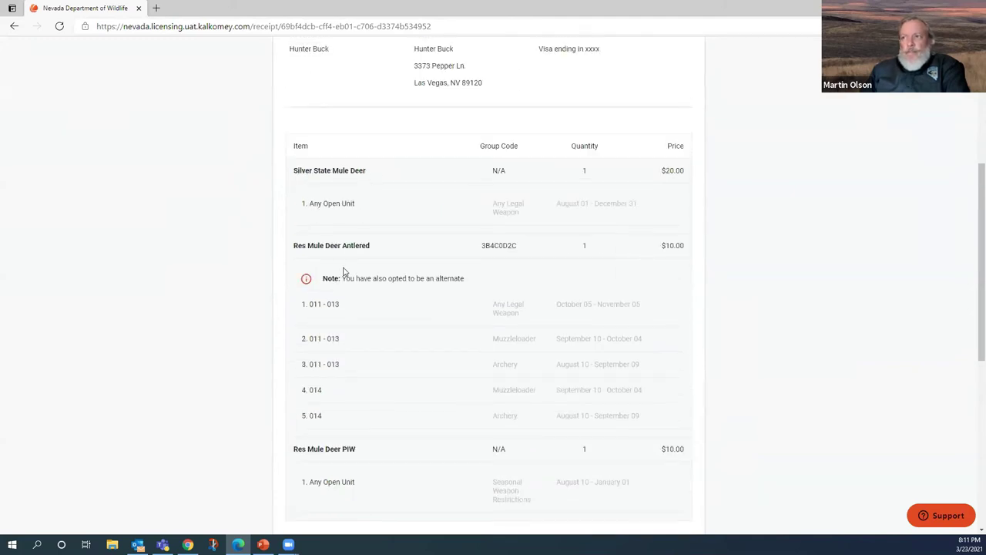
scroll(343, 271, "down", 3)
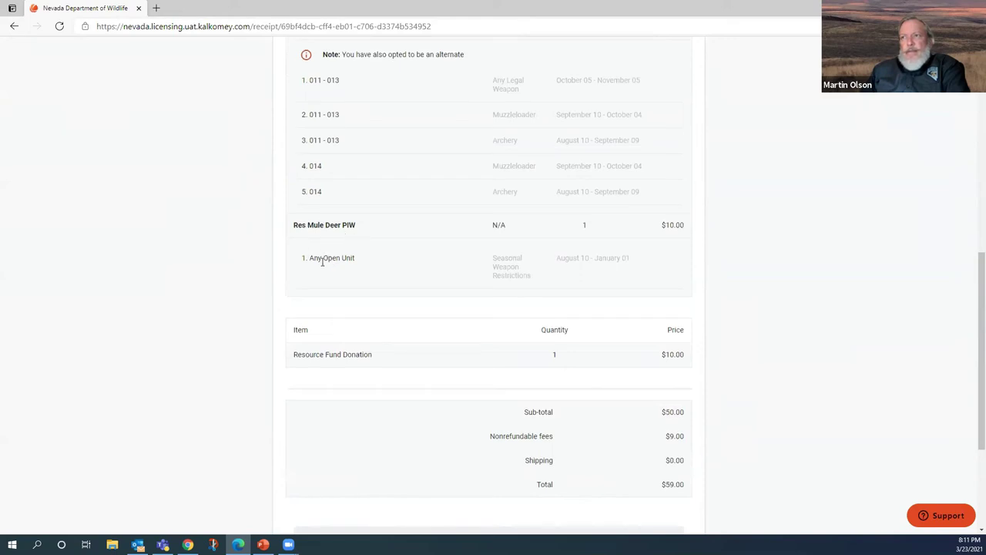
scroll(376, 271, "down", 2)
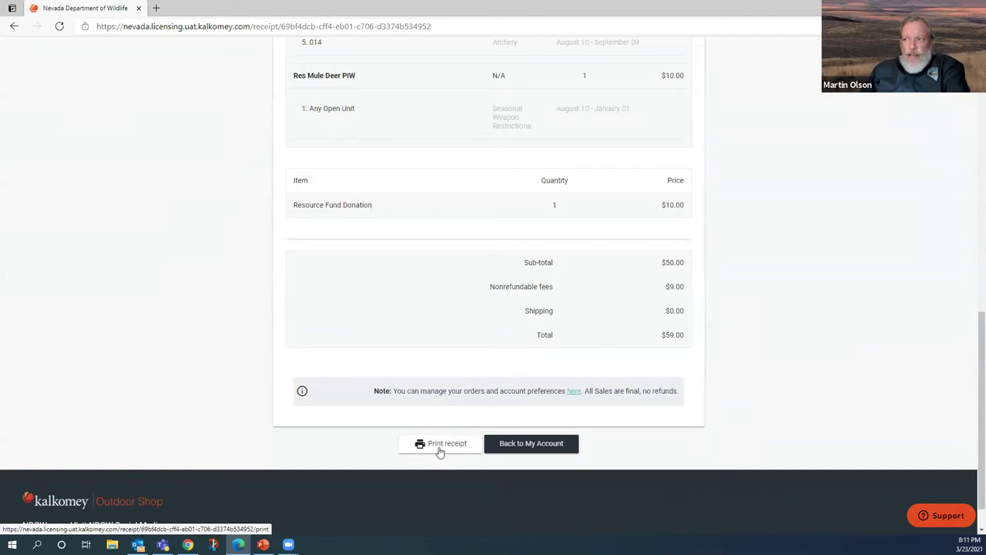
left_click(529, 445)
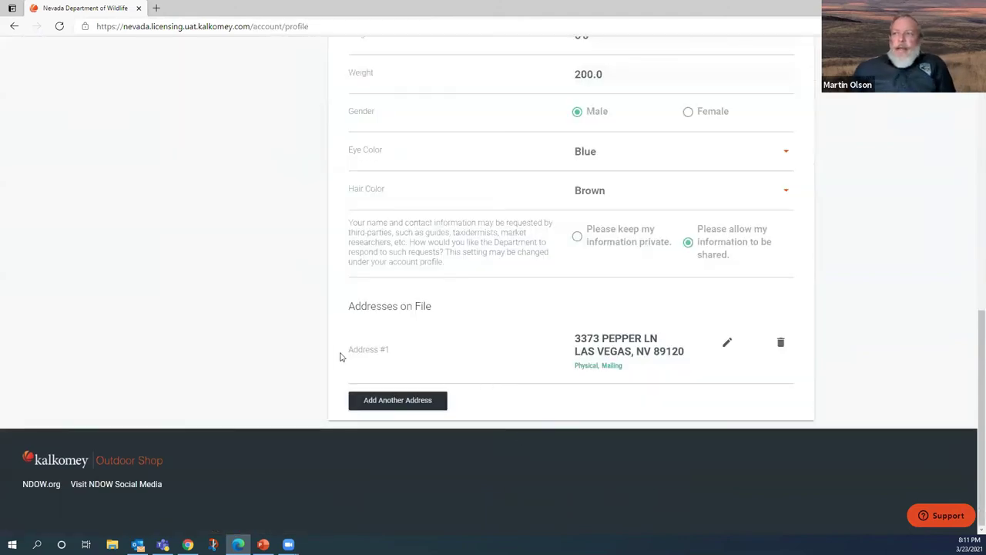
In Order History, expand the 3/23/2021 $49.00 order's mule deer items and open its receipt.
scroll(201, 328, "up", 10)
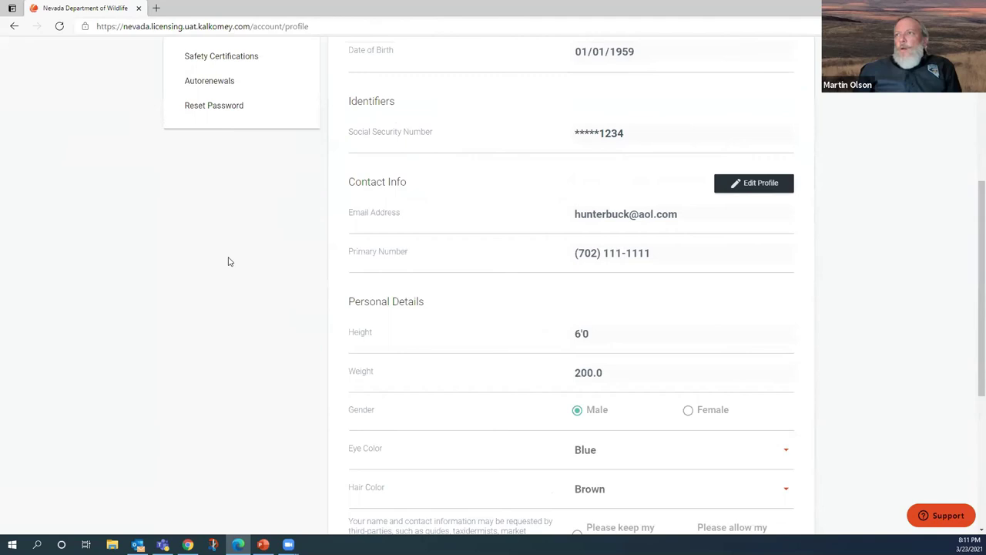
scroll(215, 231, "up", 1)
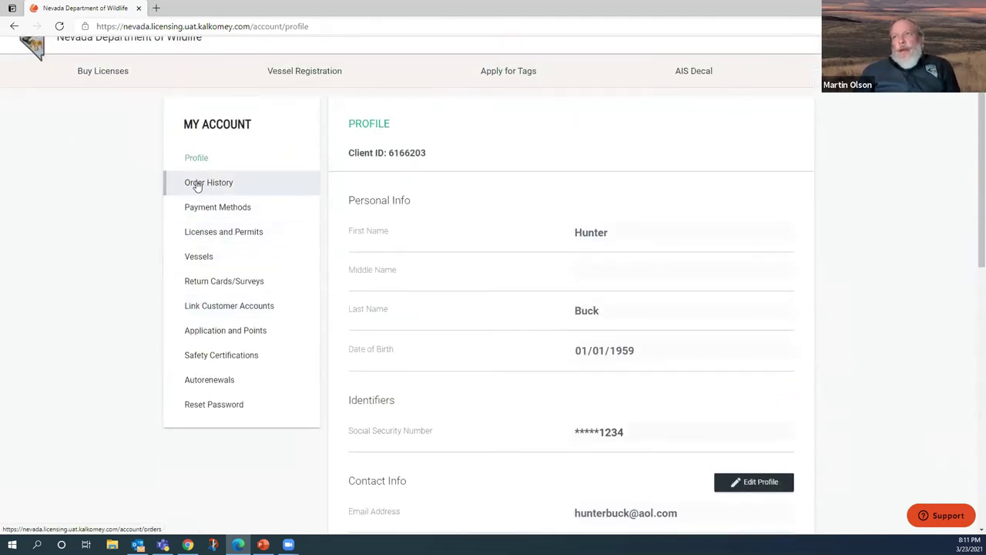
left_click(197, 185)
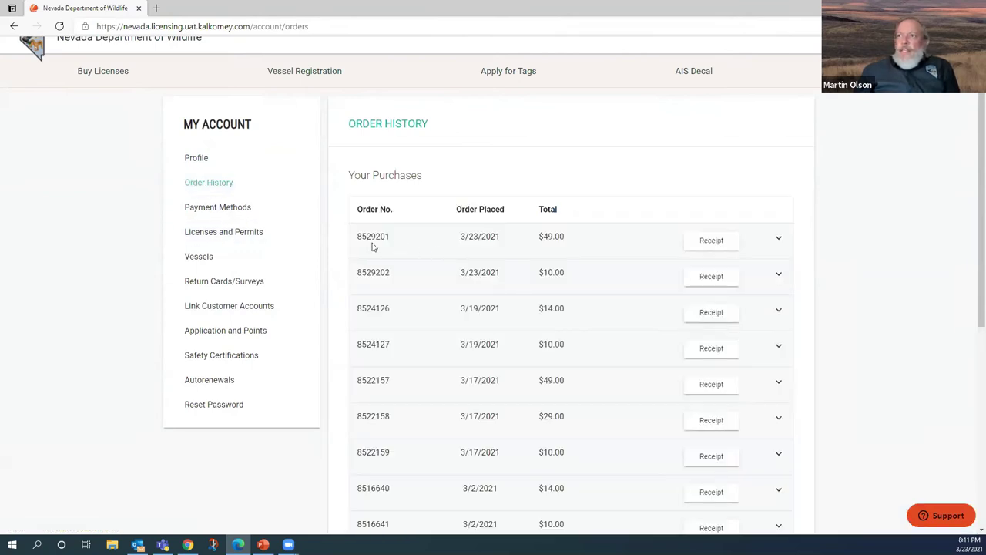
left_click(779, 240)
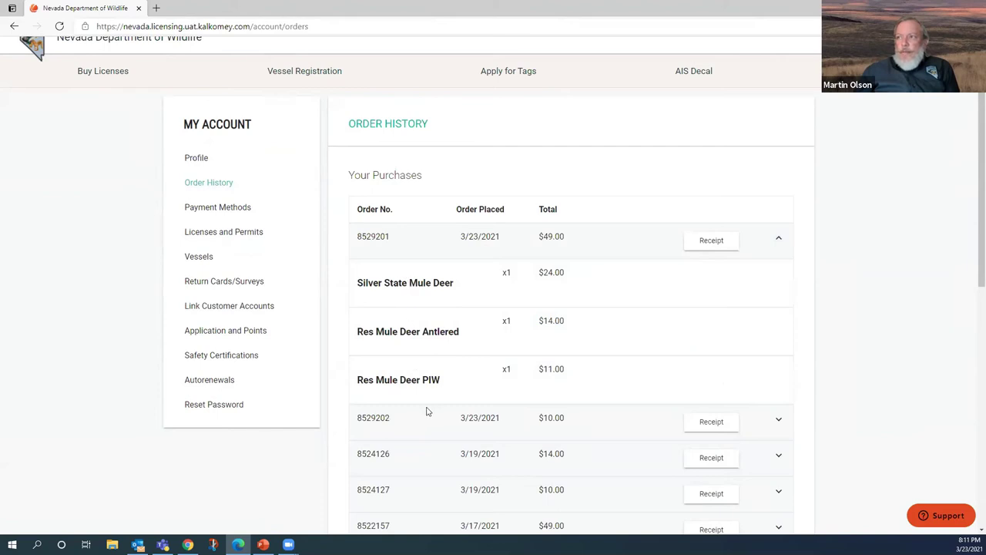
left_click(709, 241)
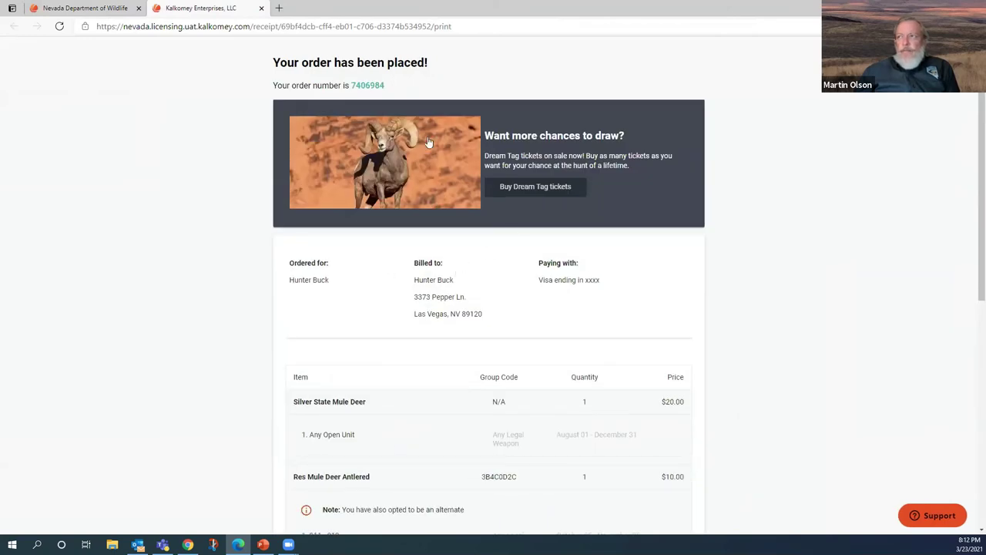
Review the printable order receipt, then close the Kalkomey Enterprises receipt tab.
scroll(365, 317, "down", 2)
scroll(427, 343, "down", 4)
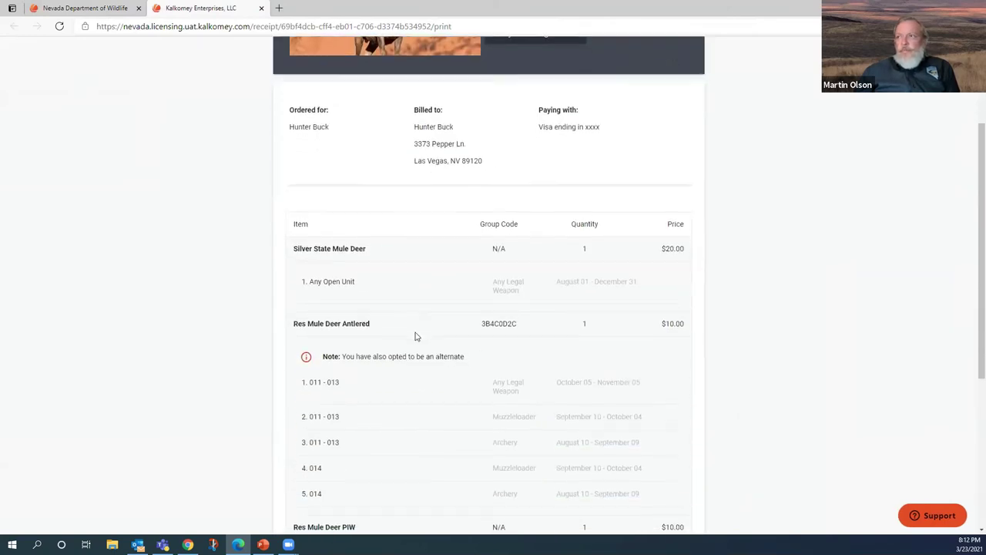
scroll(434, 352, "up", 2)
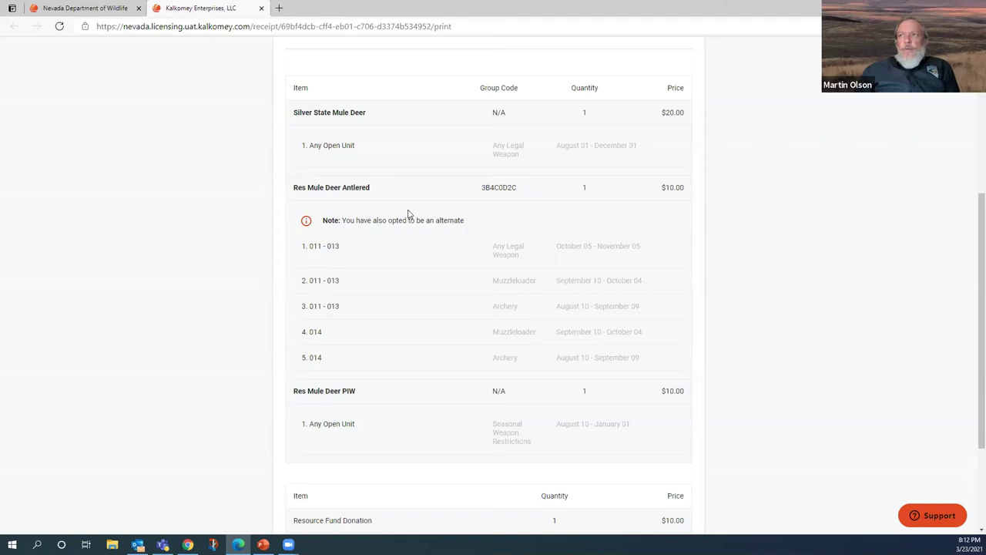
scroll(426, 304, "up", 5)
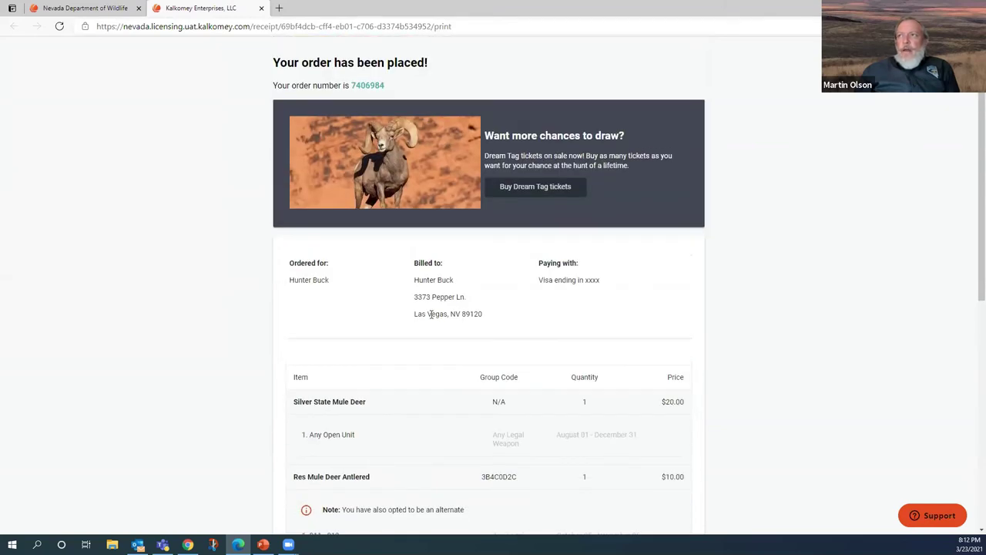
left_click(261, 8)
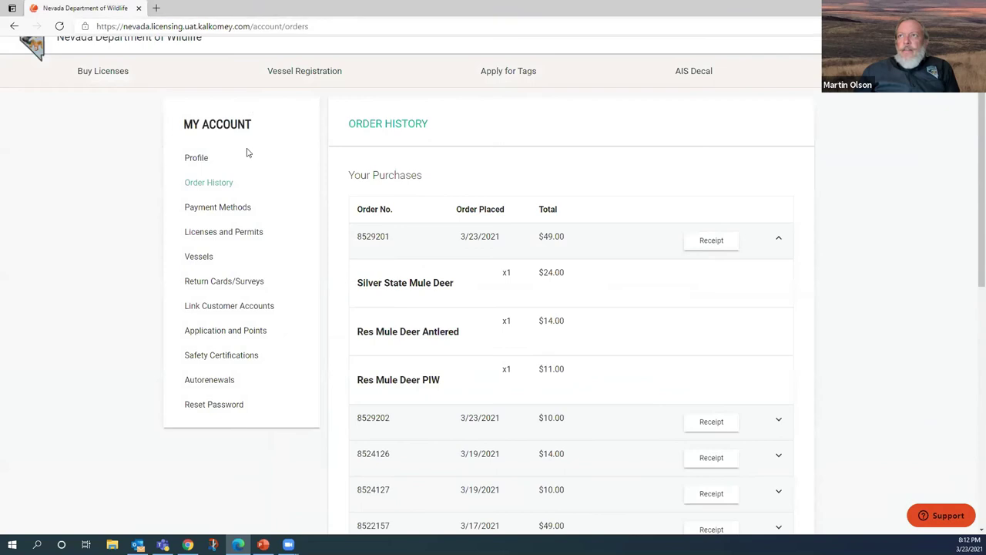
Show the Party Leader Res Mule Deer Antlered application's group code and hunt choices under Application and Points.
left_click(219, 332)
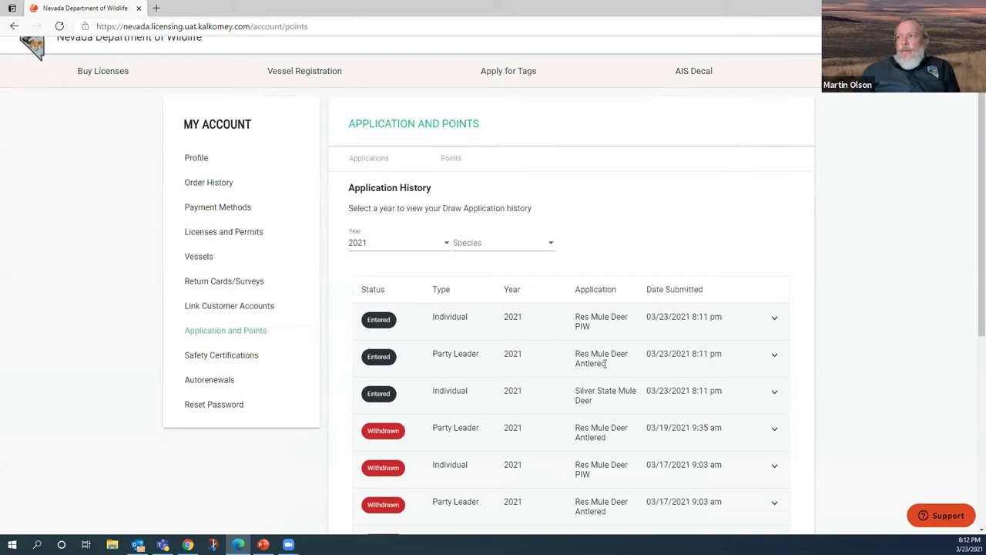
left_click(774, 355)
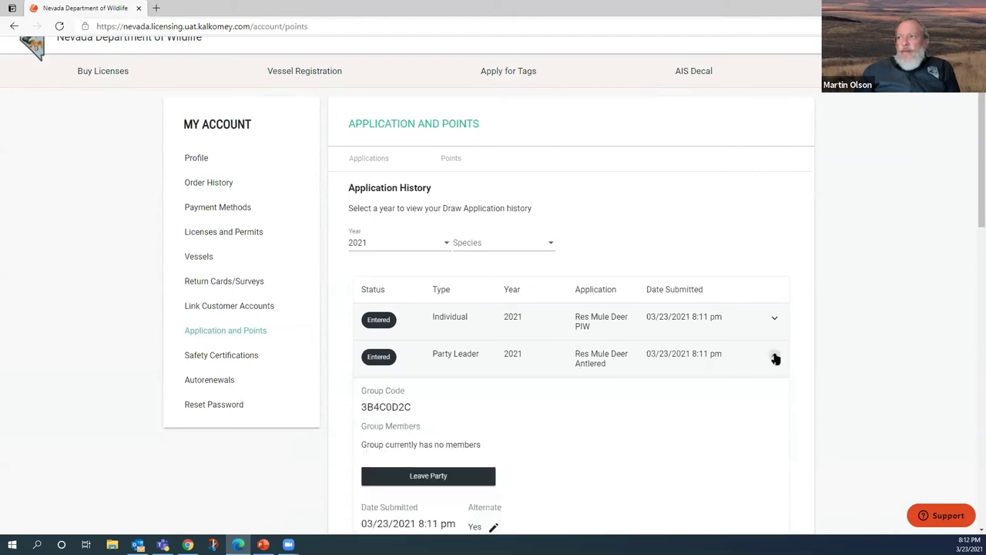
scroll(595, 409, "down", 3)
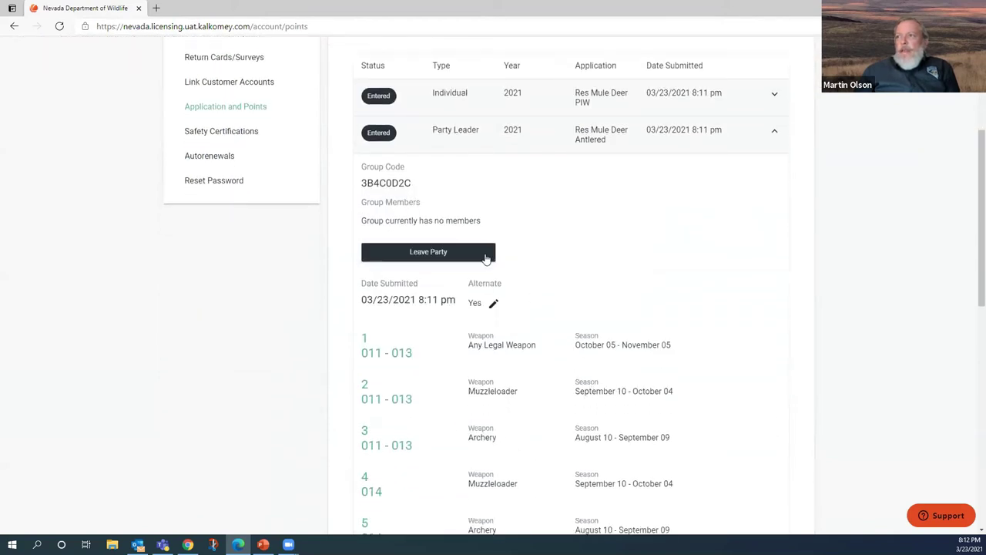
Toggle the Res Mule Deer Antlered application's alternate status to No, then restore it to Yes.
left_click(493, 305)
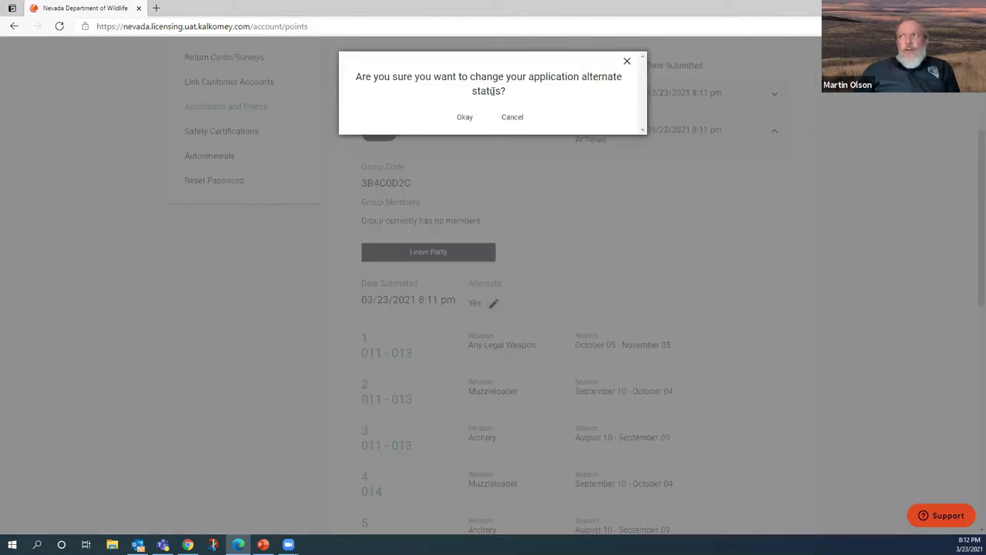
left_click(464, 120)
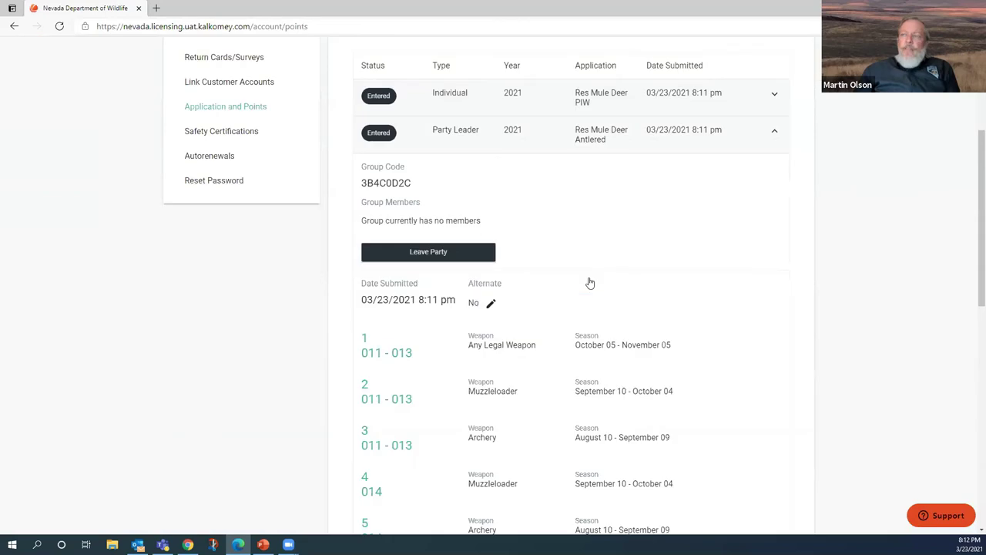
left_click(491, 304)
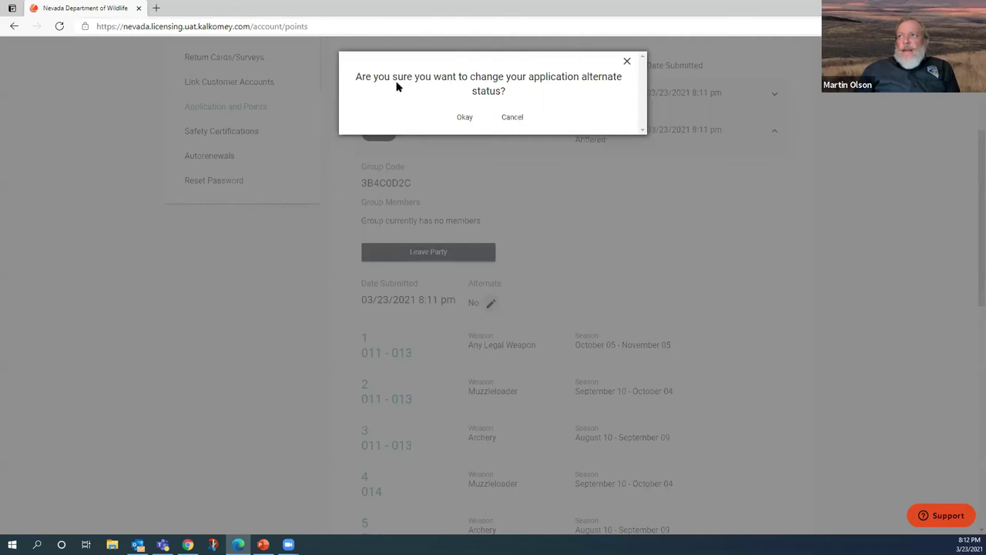
left_click(465, 117)
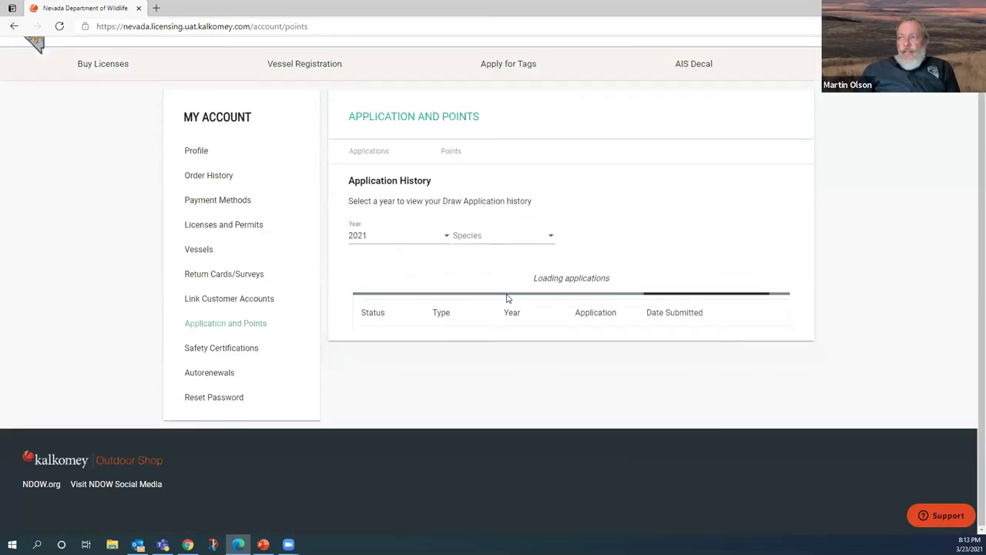
scroll(504, 297, "down", 4)
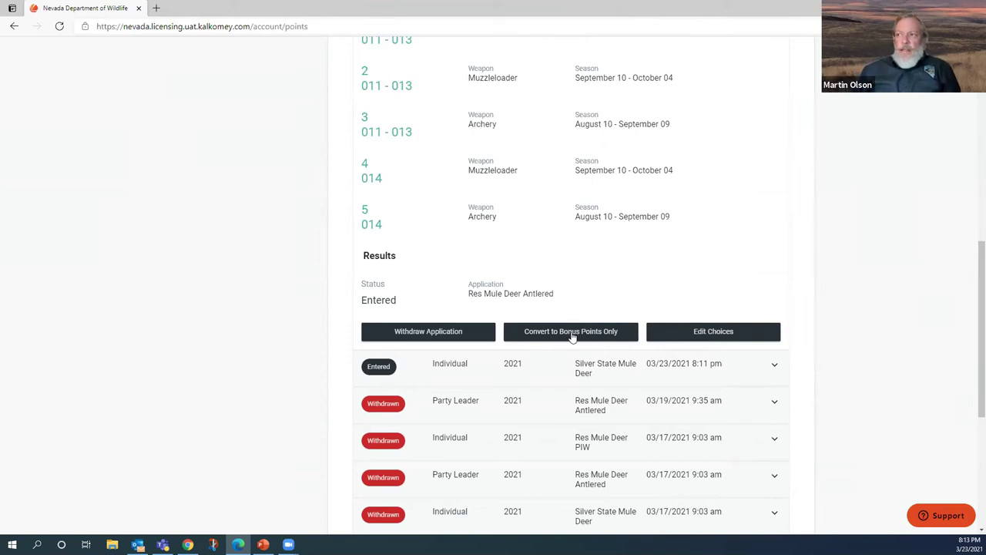
scroll(584, 324, "up", 3)
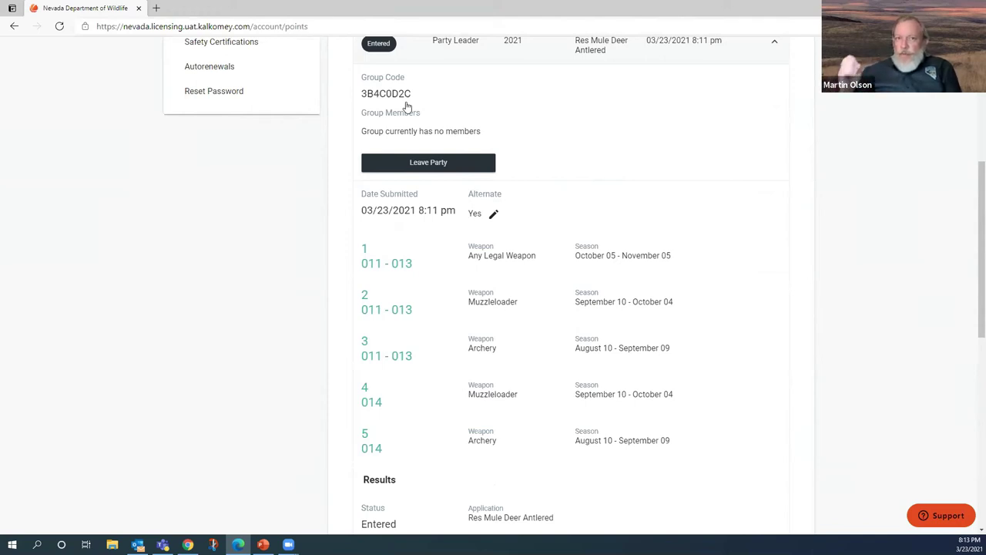
scroll(431, 154, "up", 2)
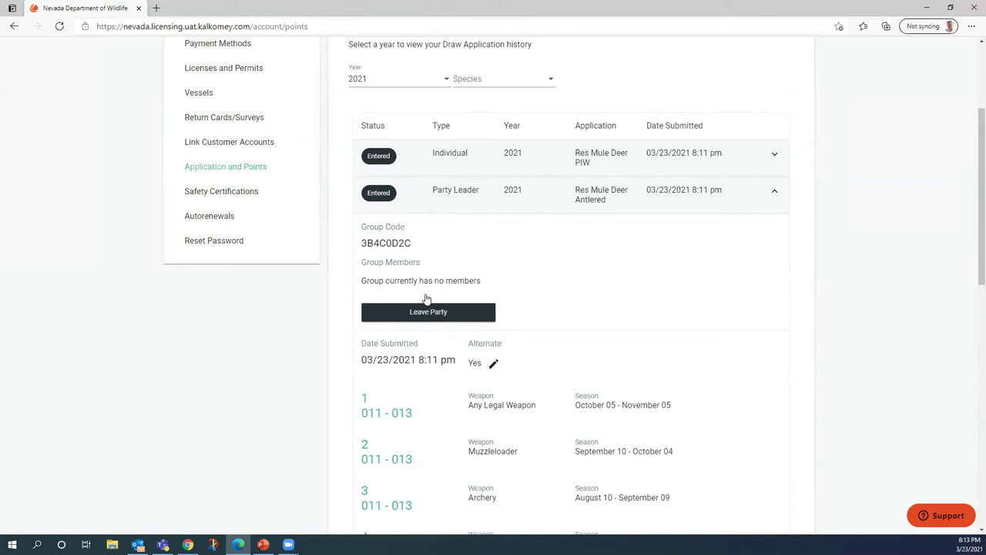
scroll(471, 335, "up", 1)
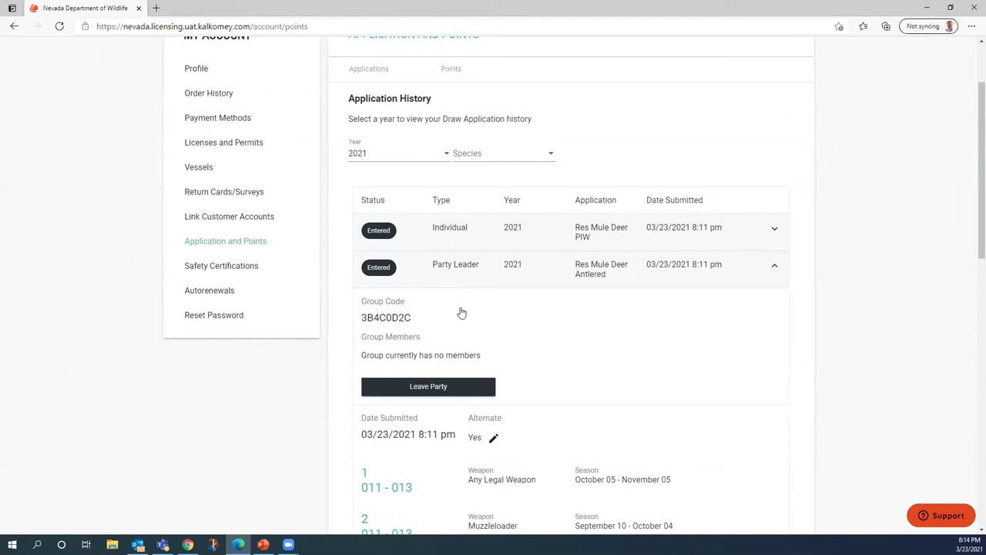
scroll(493, 317, "down", 4)
scroll(504, 327, "down", 2)
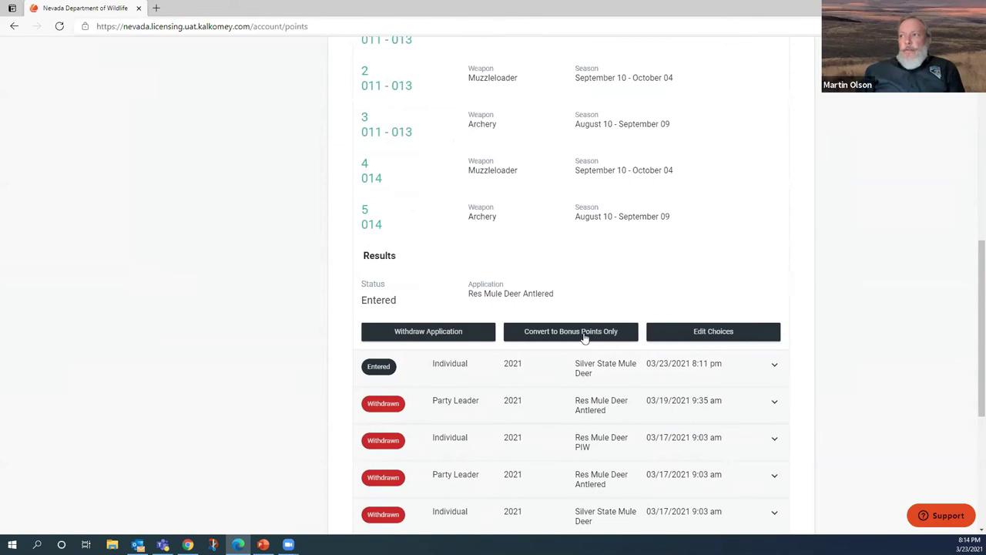
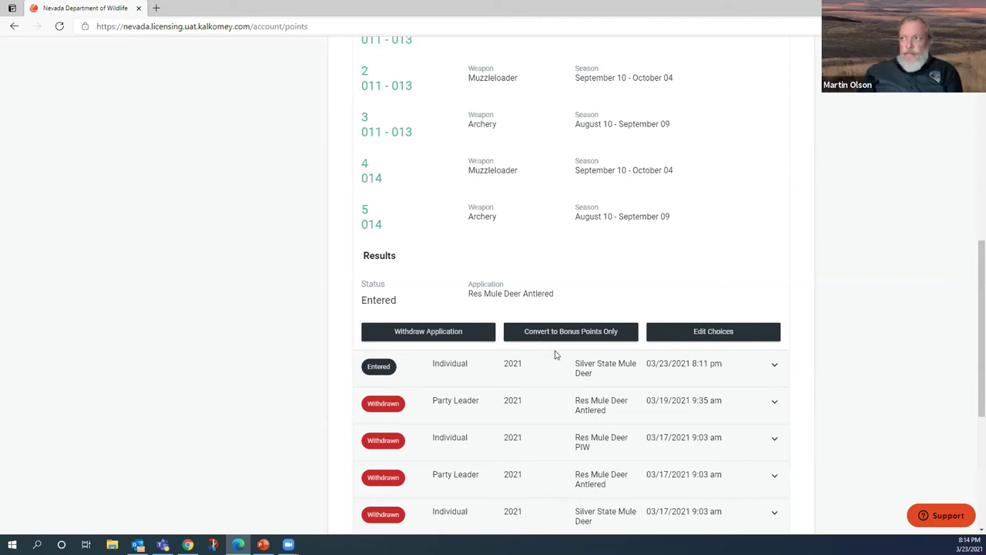
Open the current customer's My Account Profile page.
scroll(554, 356, "up", 3)
scroll(497, 507, "up", 4)
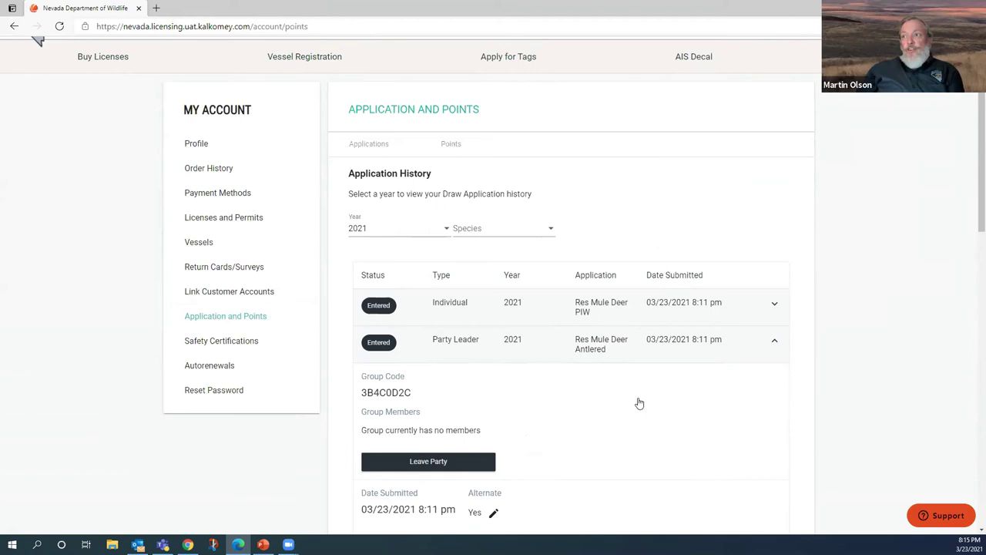
scroll(601, 378, "down", 10)
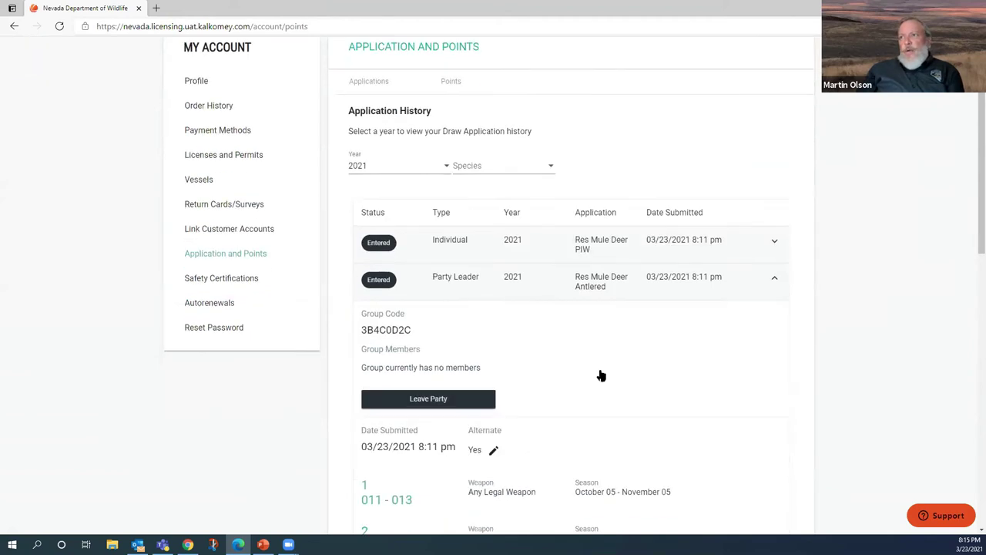
scroll(601, 374, "down", 1)
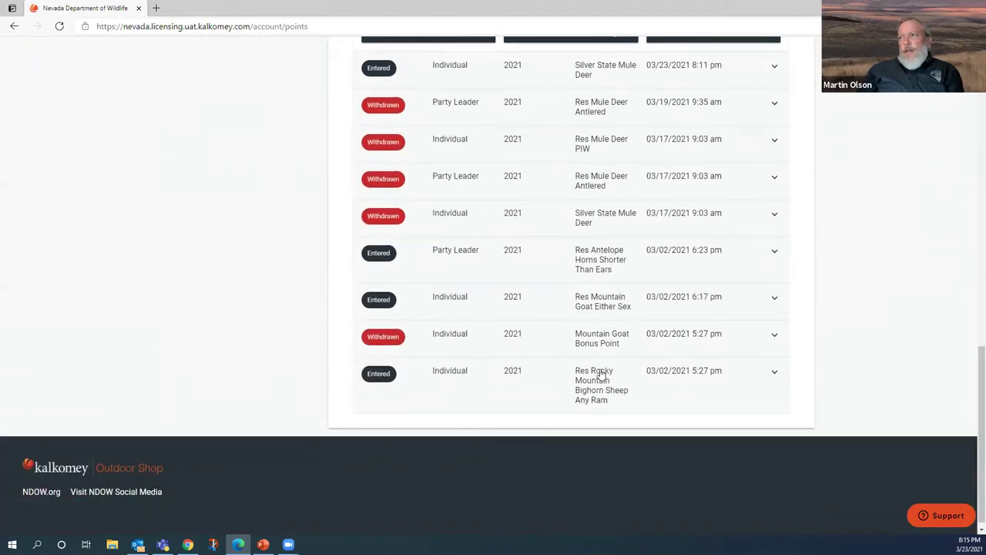
scroll(599, 369, "up", 2)
scroll(503, 416, "up", 4)
scroll(508, 416, "up", 6)
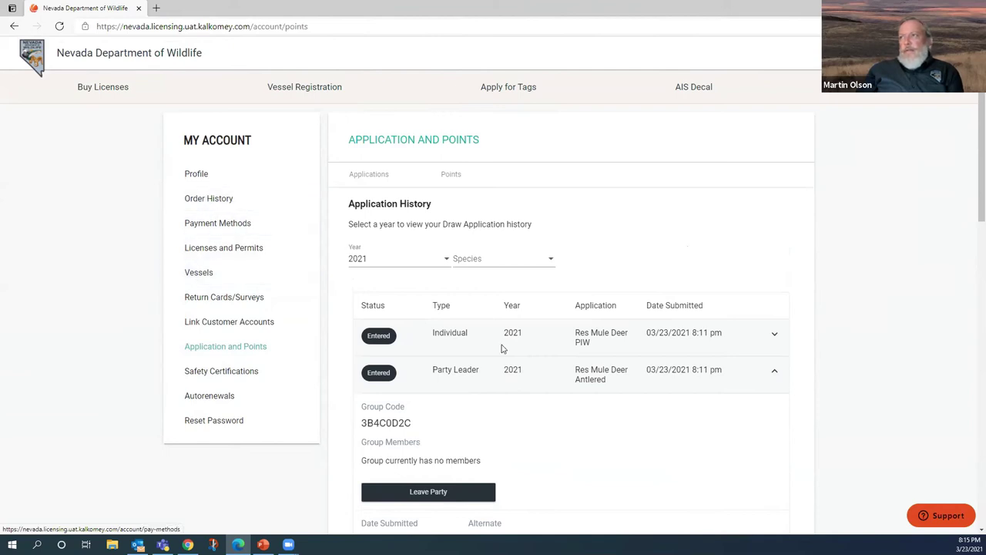
left_click(195, 174)
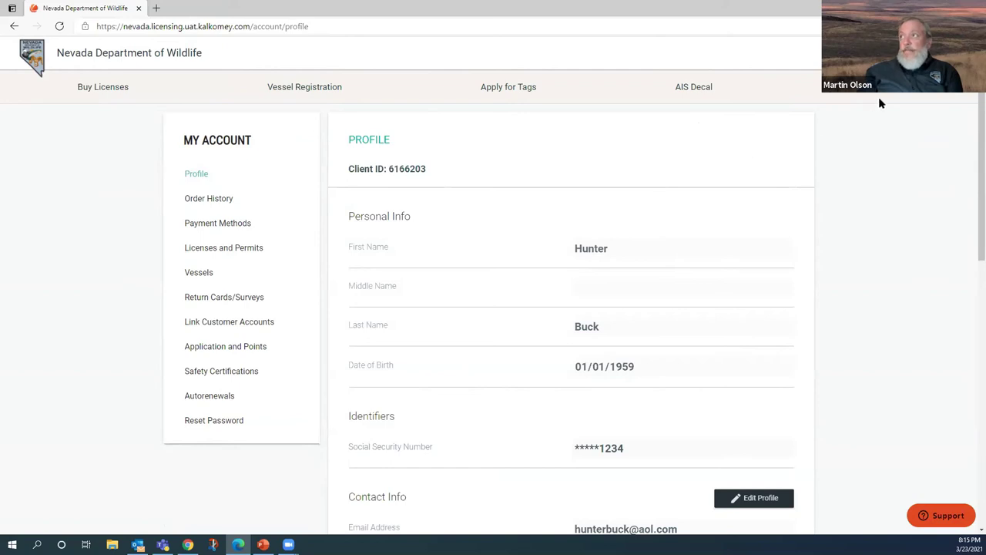
Switch to the other linked customer from the account menu and review their profile.
left_click(903, 86)
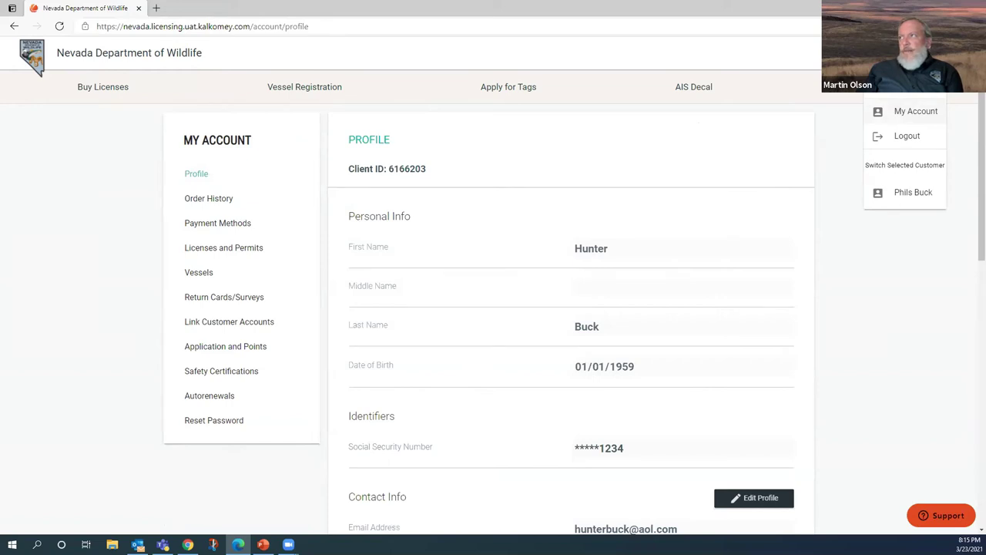
left_click(906, 193)
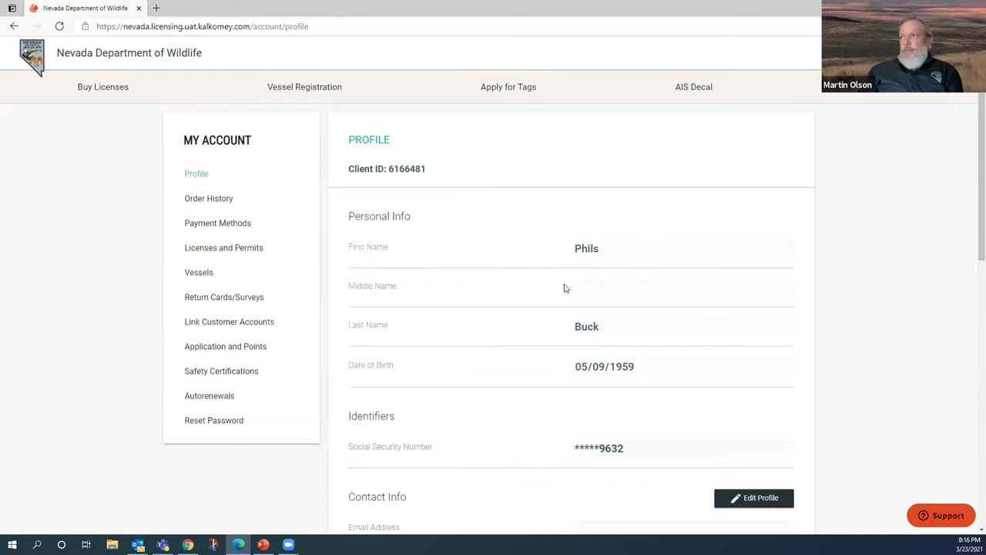
scroll(568, 285, "down", 2)
scroll(563, 282, "down", 4)
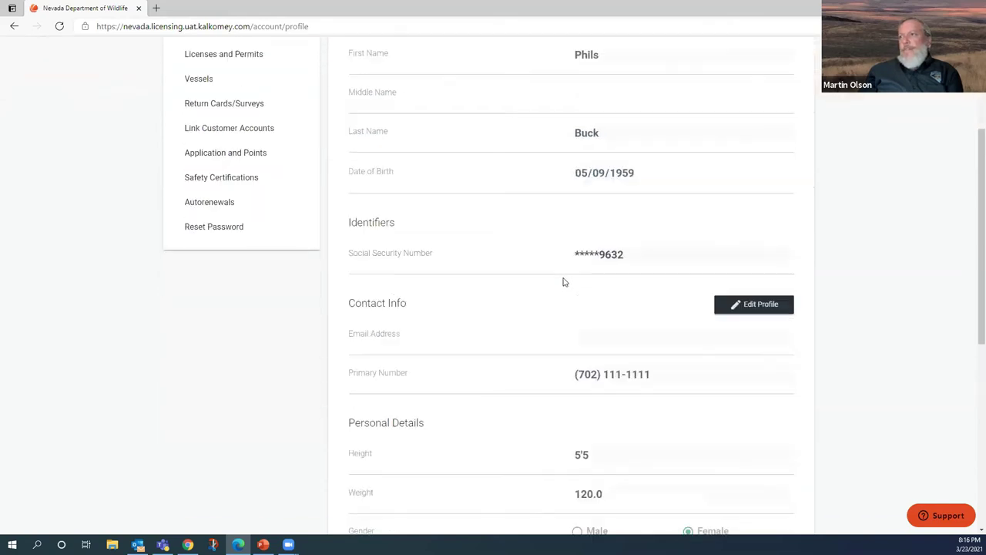
scroll(570, 293, "up", 4)
scroll(581, 304, "up", 2)
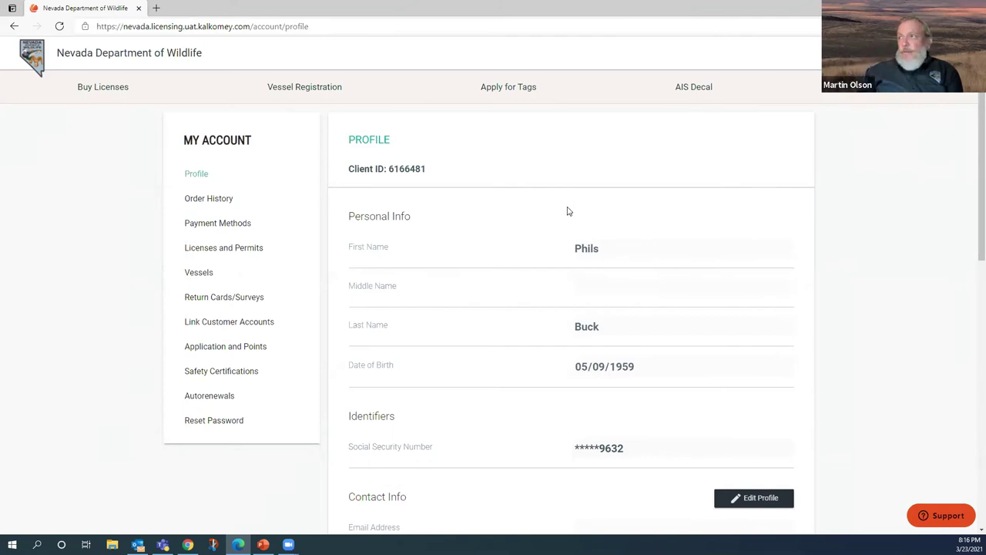
Submit Nevada Resident status with residency date 01/2000, then pick Antelope Horns Shorter Than Ears.
left_click(513, 92)
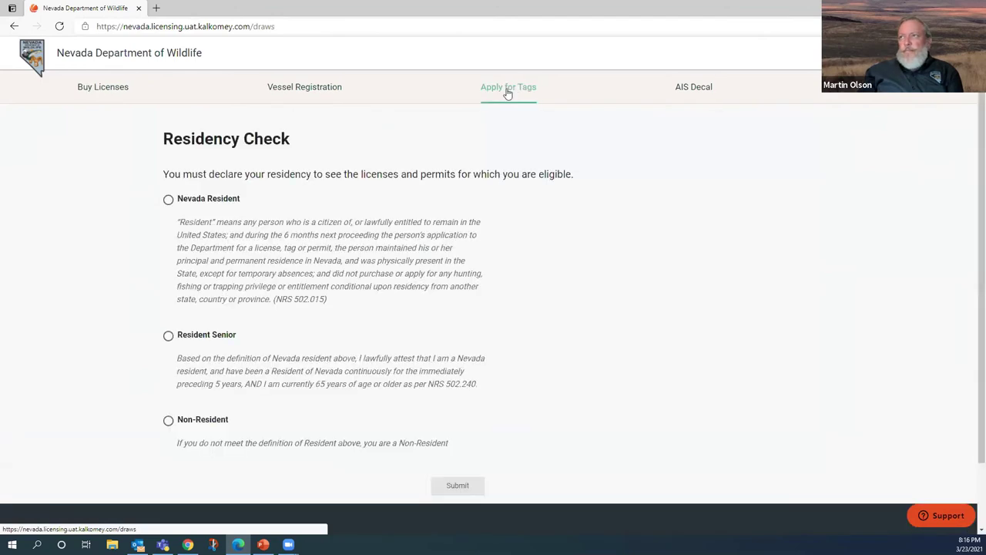
left_click(168, 199)
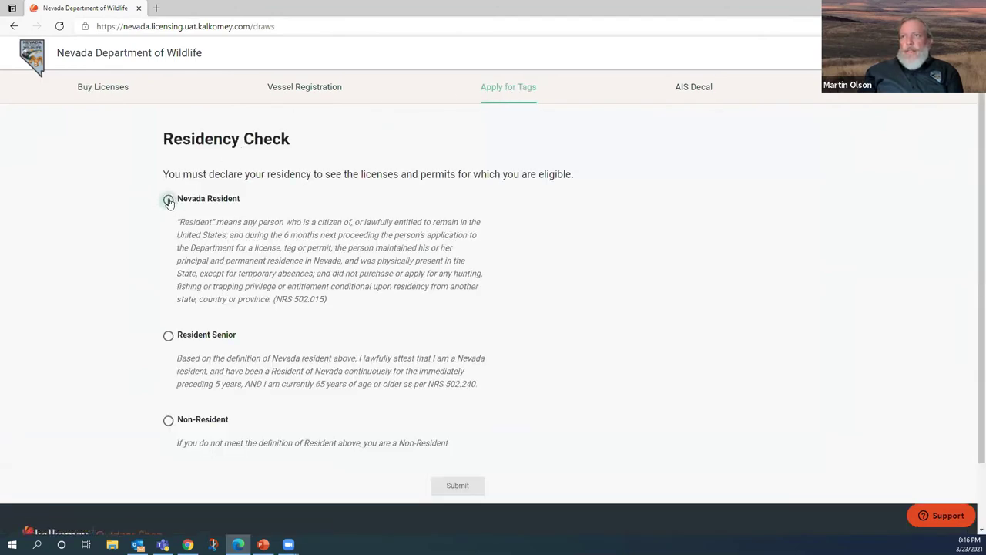
left_click(238, 378)
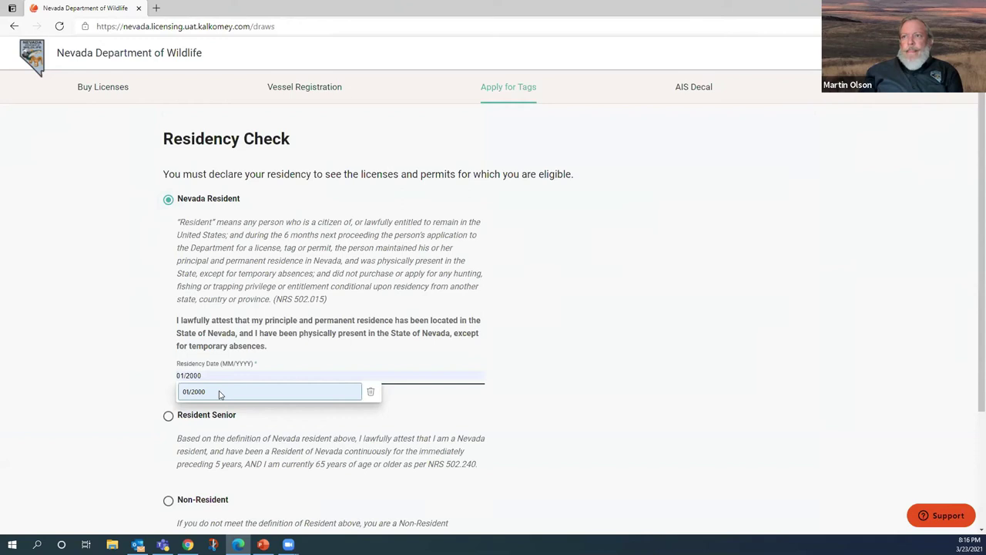
left_click(218, 394)
scroll(409, 388, "down", 2)
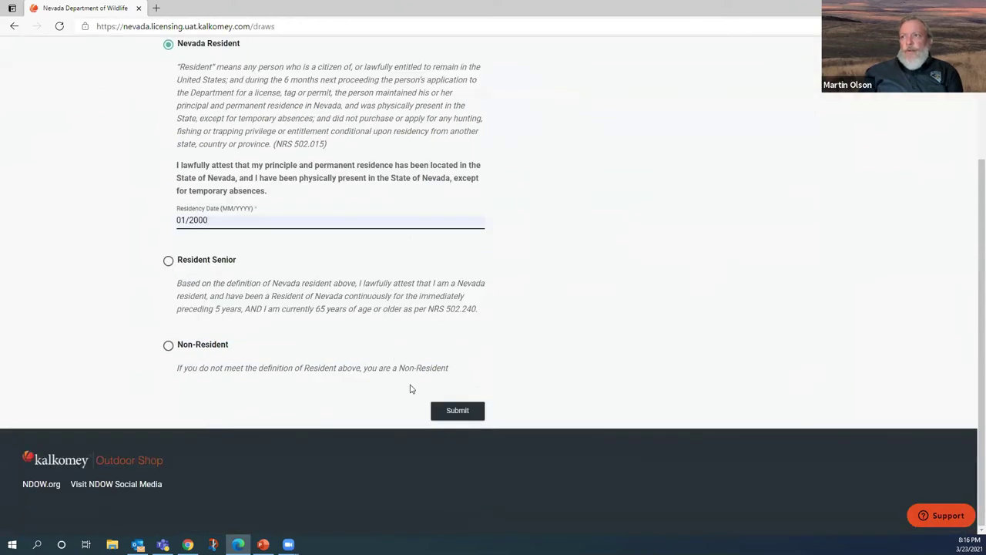
left_click(455, 409)
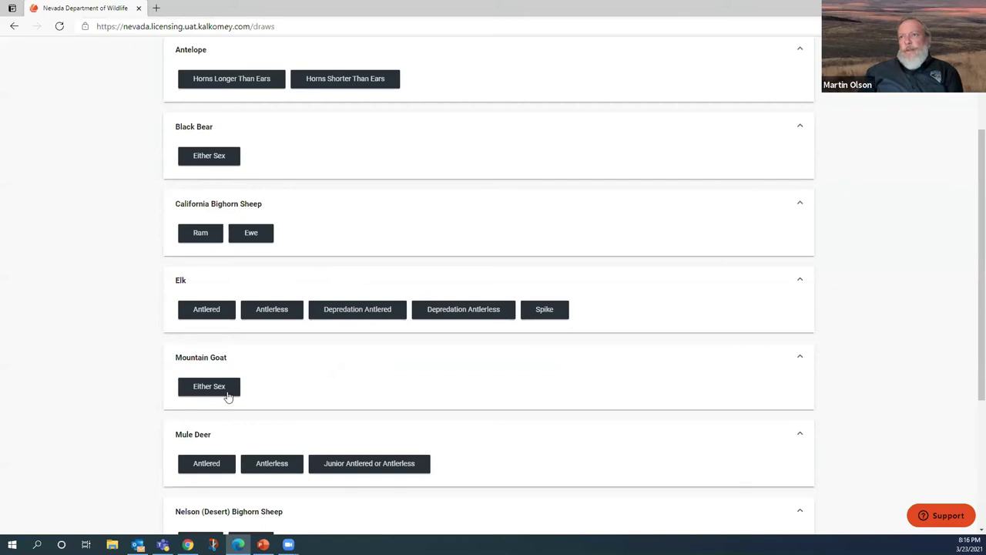
scroll(231, 393, "up", 1)
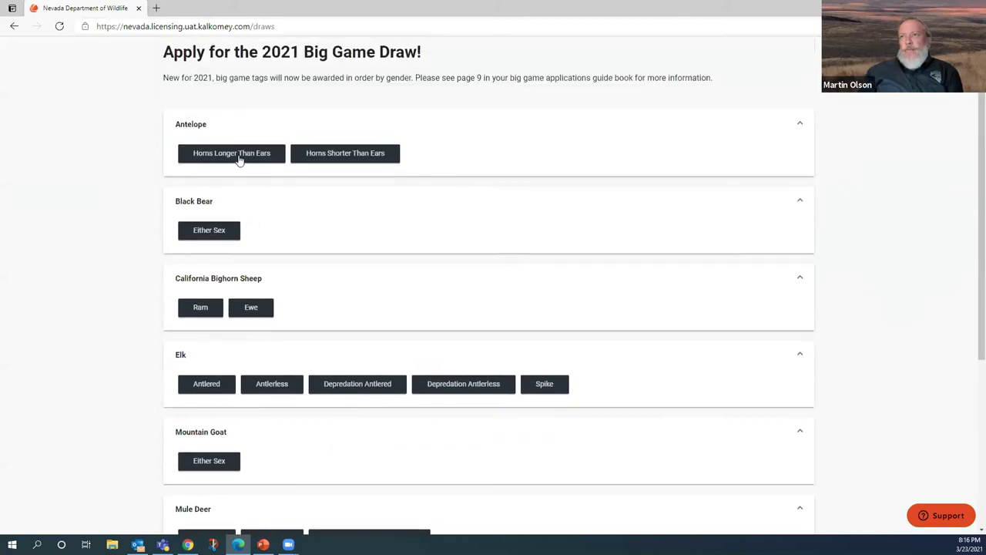
left_click(342, 153)
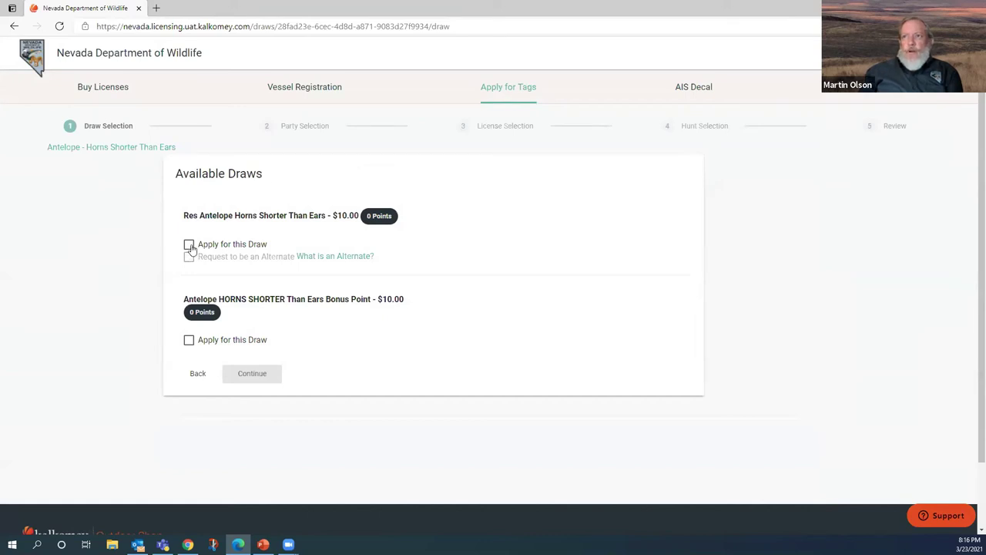
Check 'Apply for this Draw' and 'Request to be an Alternate' for Res Antelope HSTE, then continue.
left_click(188, 245)
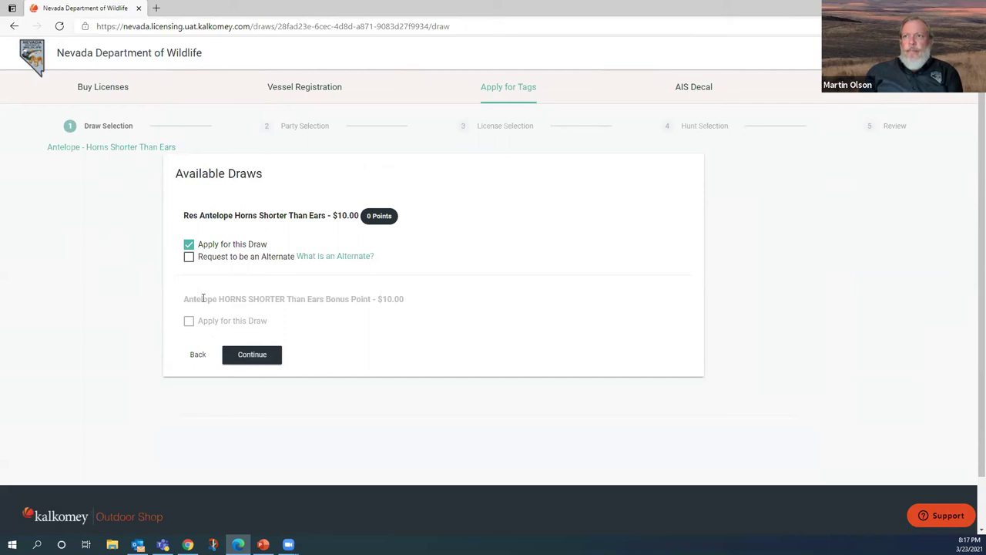
left_click(189, 258)
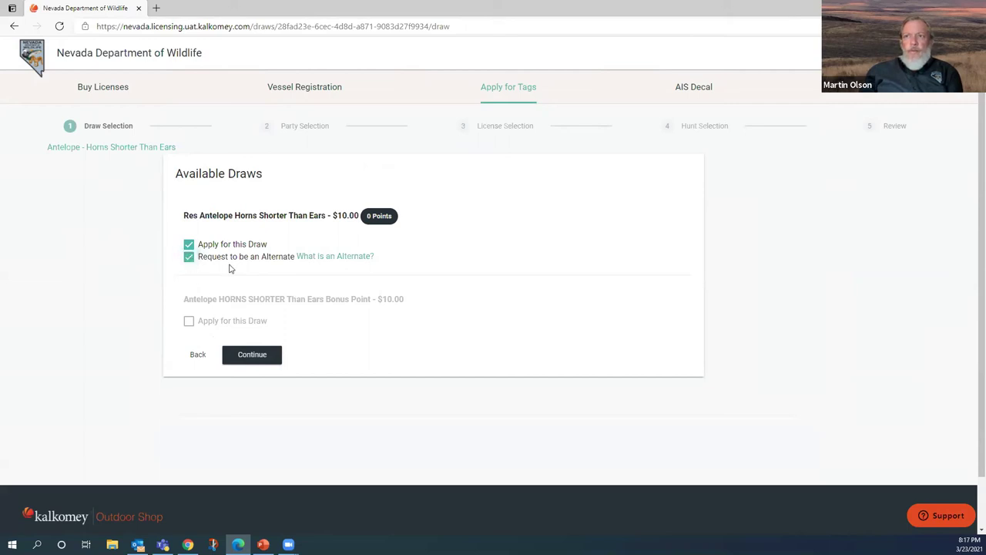
left_click(308, 260)
left_click(251, 357)
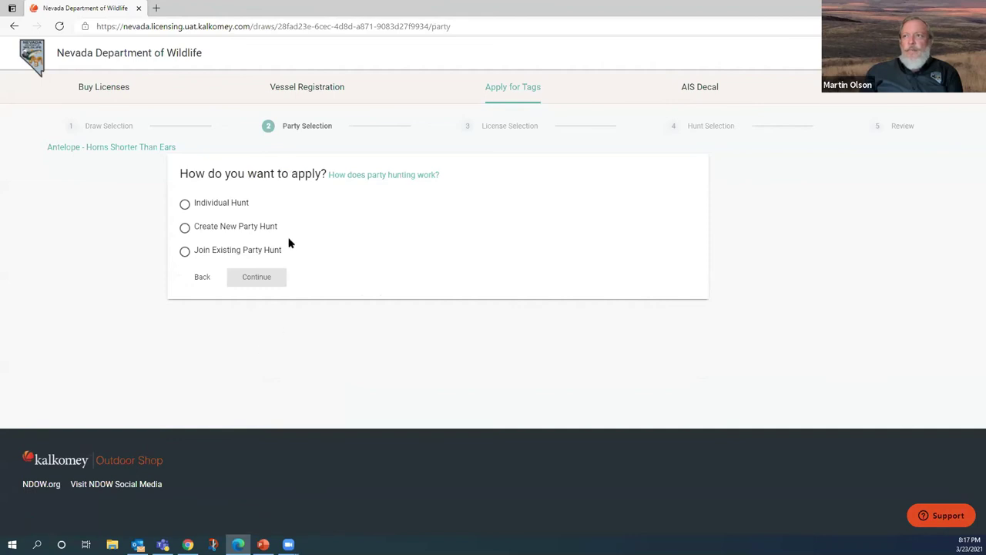
Choose 'Join Existing Party Hunt', enter the party hunt number, and continue.
left_click(185, 253)
left_click(206, 283)
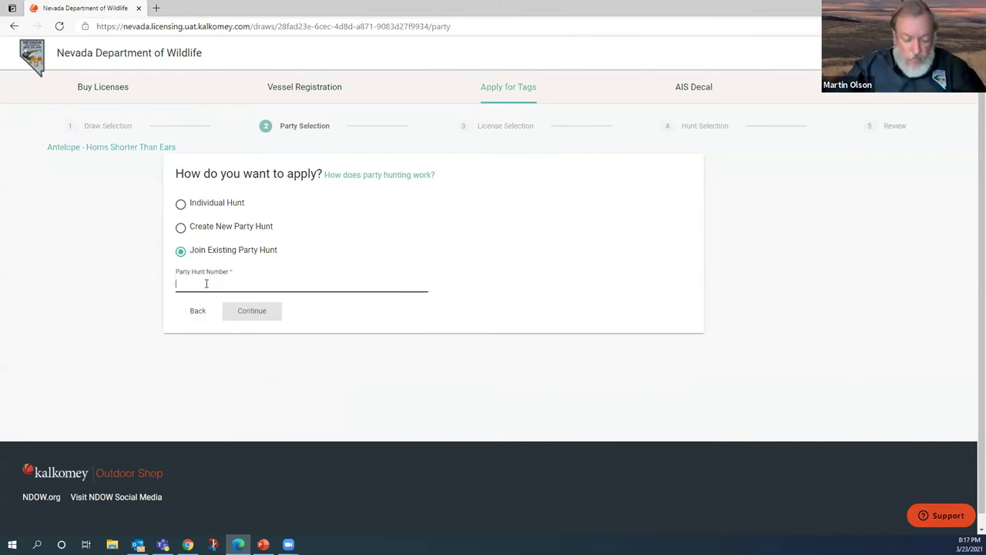
type("3B4C0DA5")
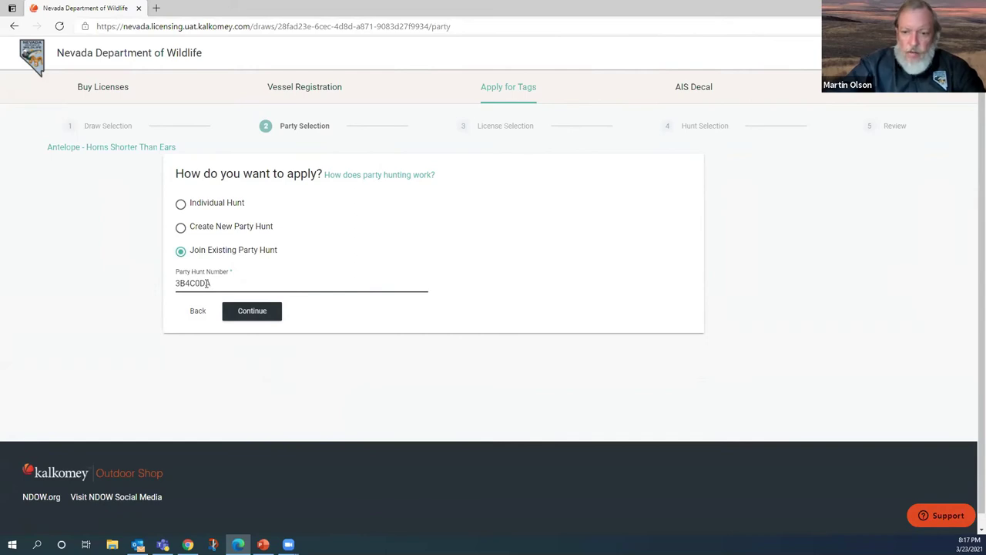
left_click(255, 316)
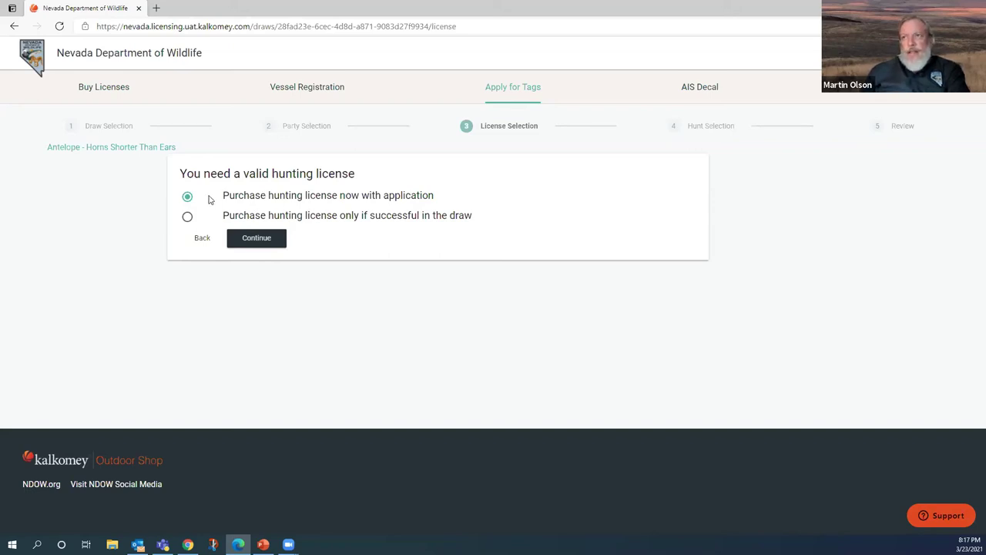
Buy the hunting licence now as the Res Ann. Hunt/Fish Combo and proceed to review.
left_click(259, 241)
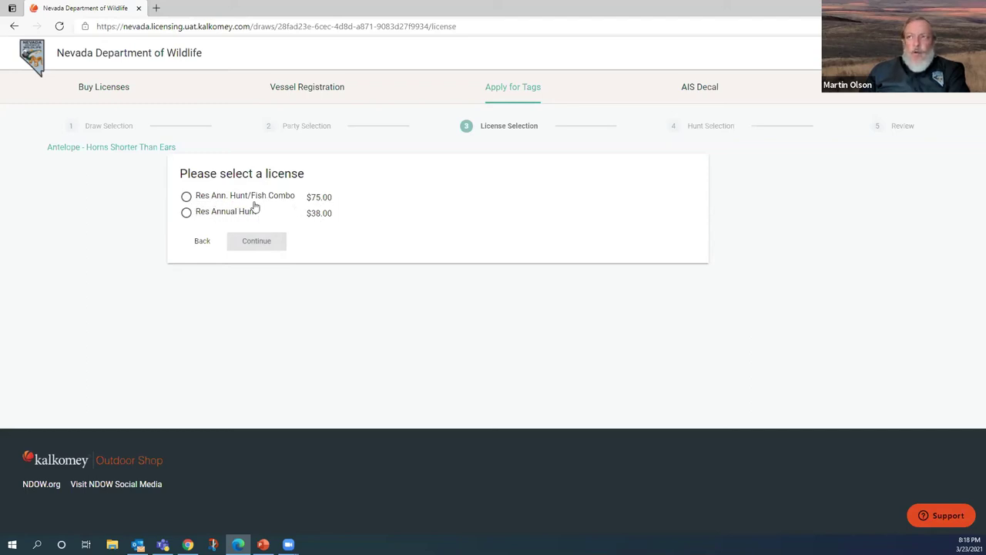
left_click(186, 197)
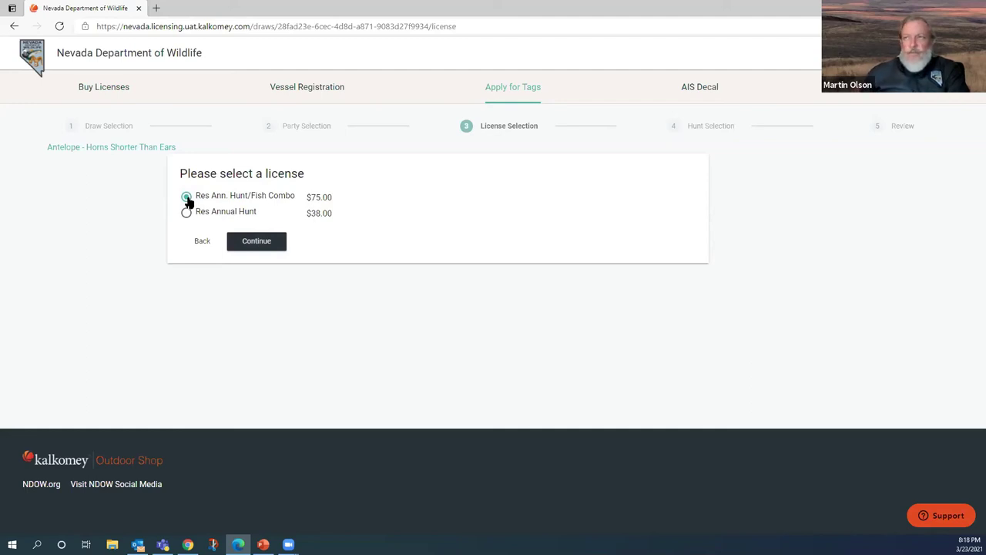
left_click(257, 244)
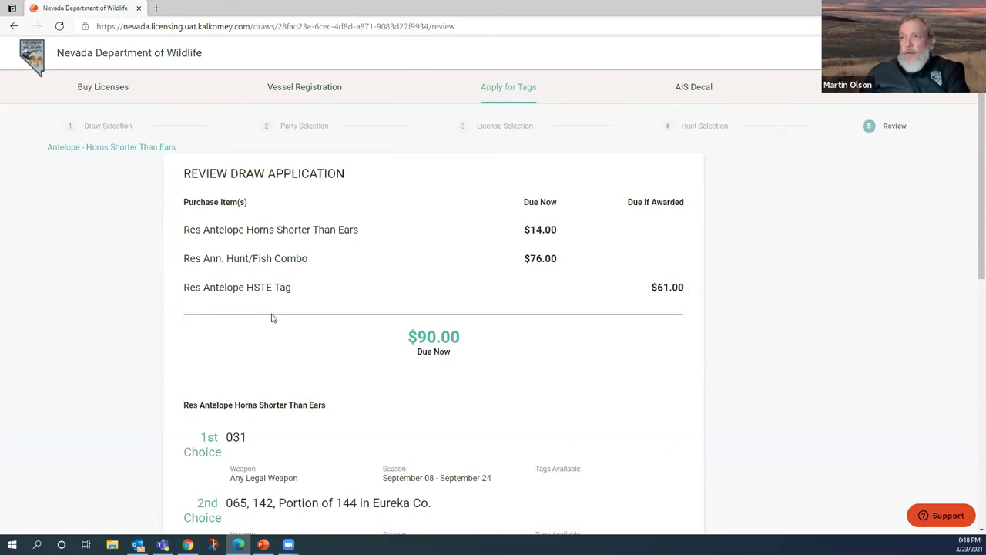
Review the antelope draw application totalling $90.00 and proceed to checkout.
scroll(314, 316, "down", 2)
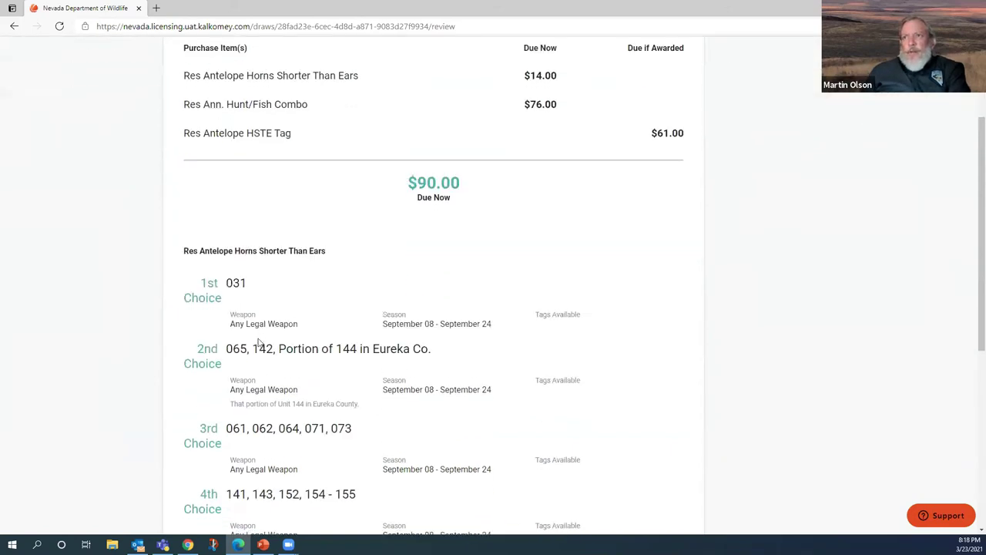
scroll(259, 342, "down", 3)
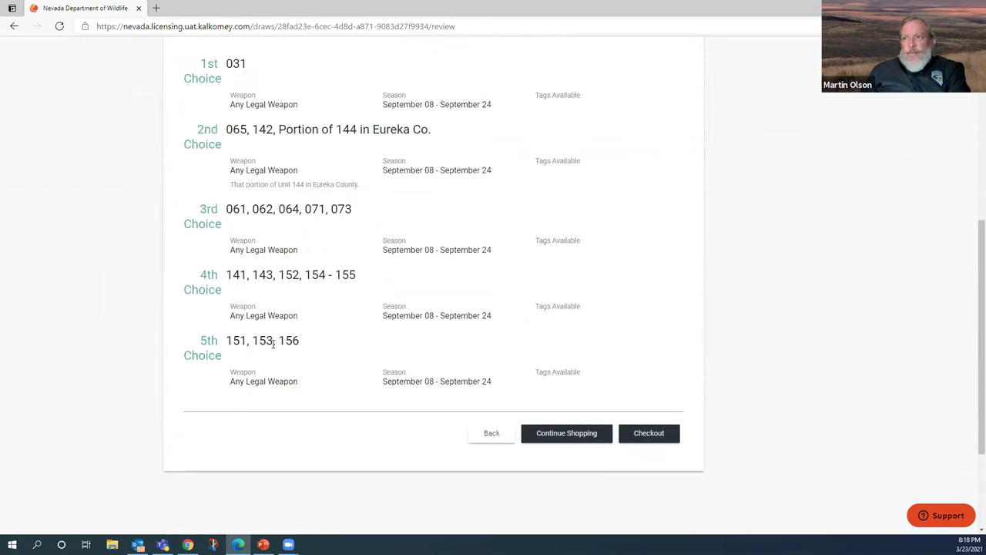
scroll(278, 318, "up", 4)
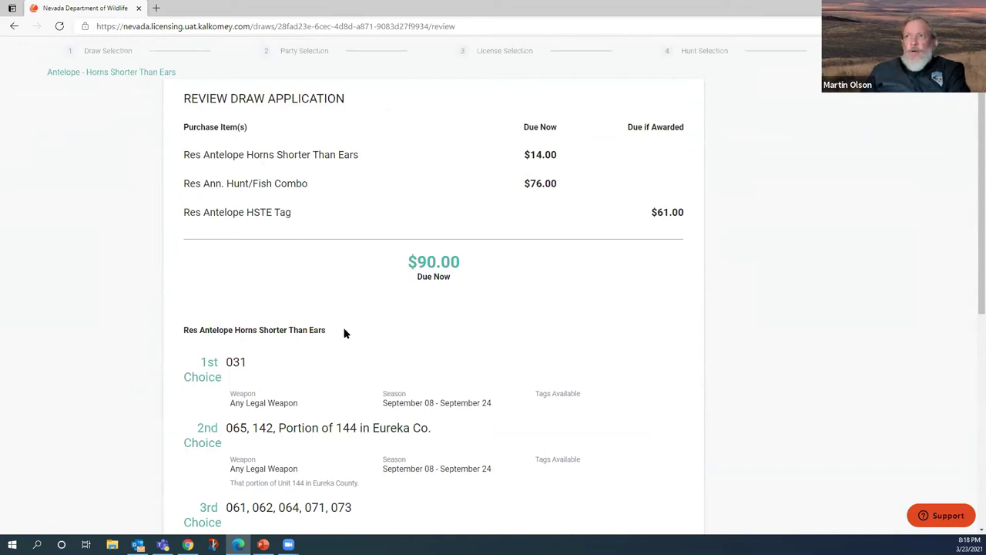
scroll(381, 344, "down", 4)
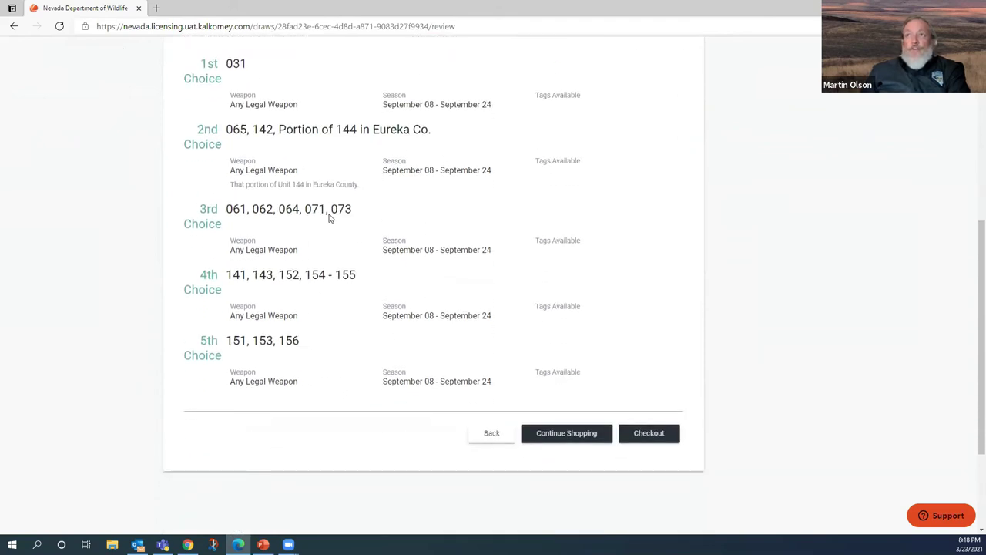
left_click(651, 434)
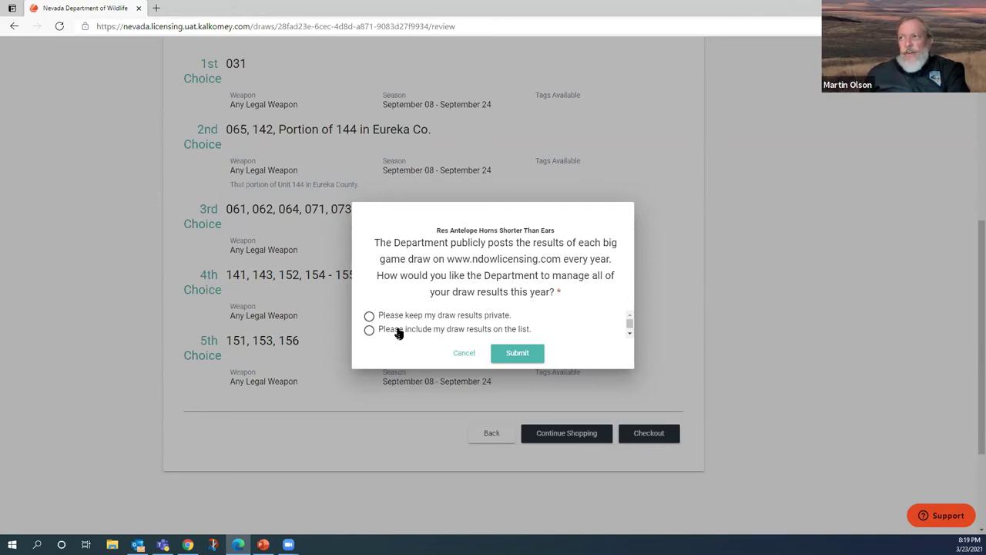
Submit 'Please include my draw results on the list' and continue to the Checkout page.
left_click(369, 330)
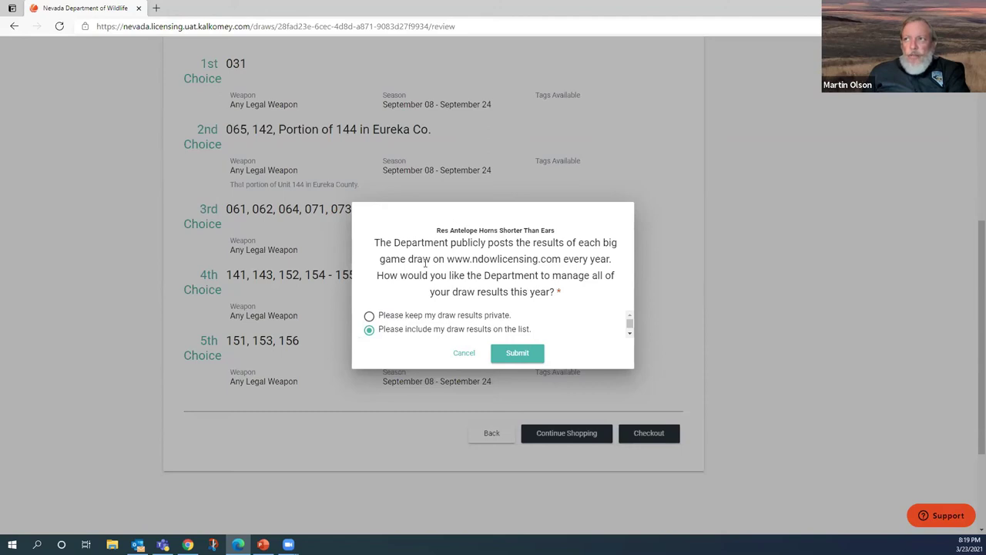
left_click(517, 354)
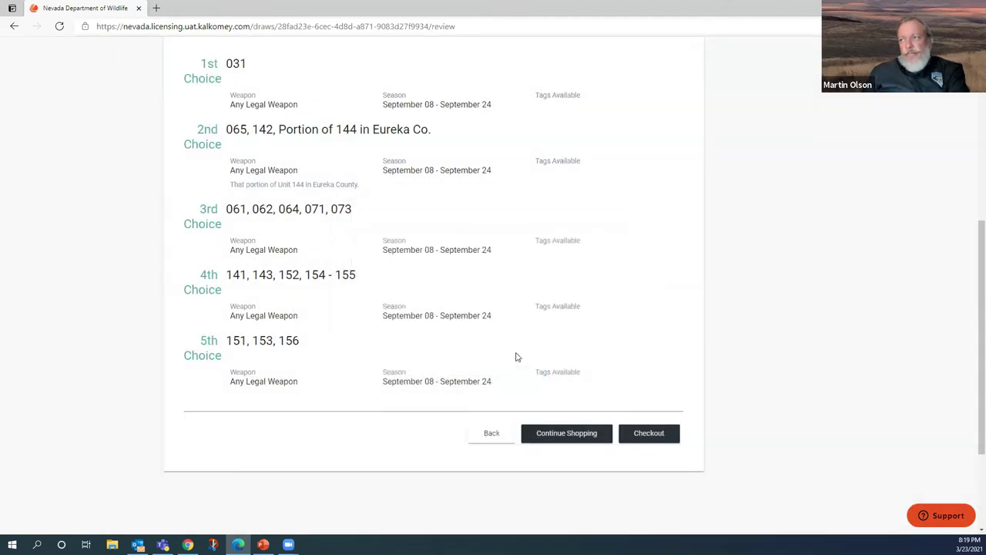
left_click(649, 435)
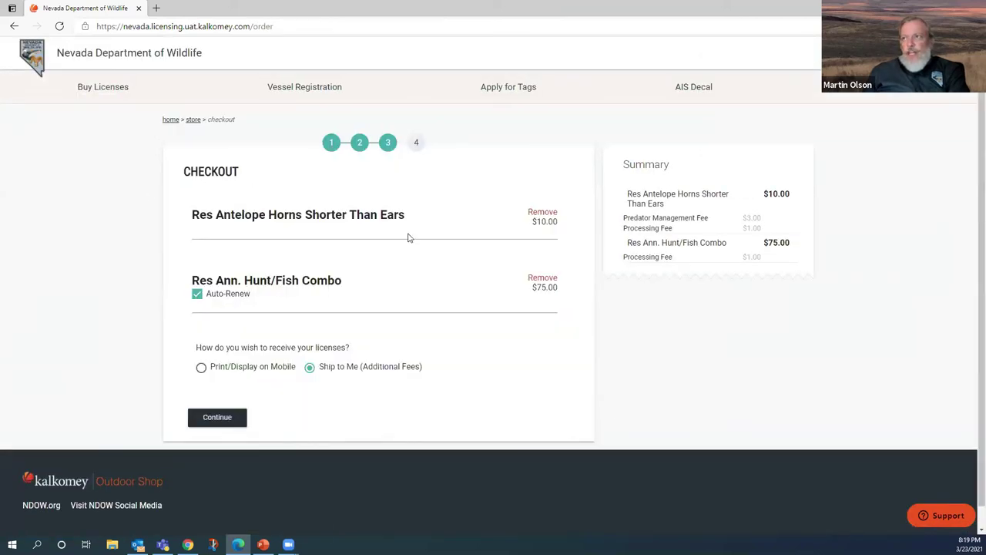
Donate $10 to the Resource Fund from the checkout page.
left_click(259, 285)
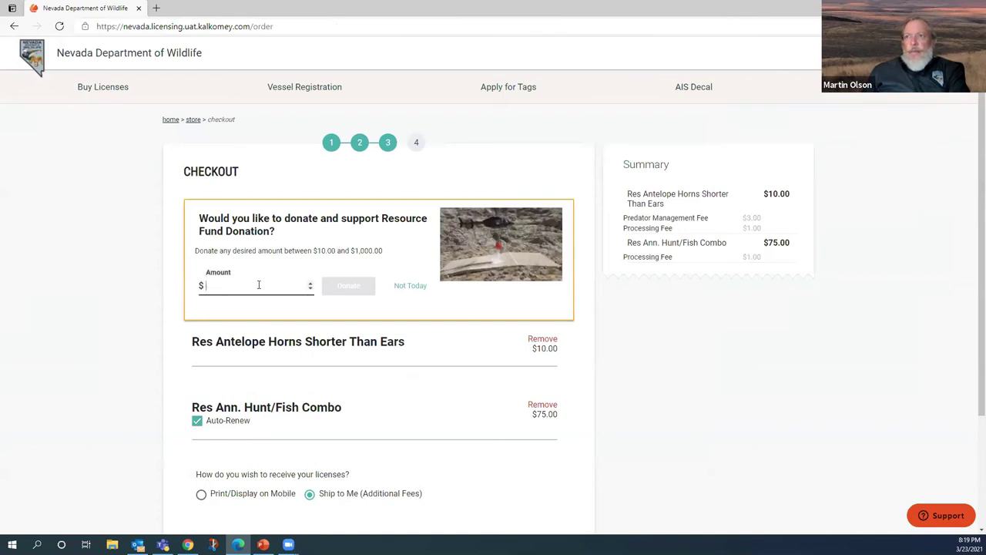
type("10")
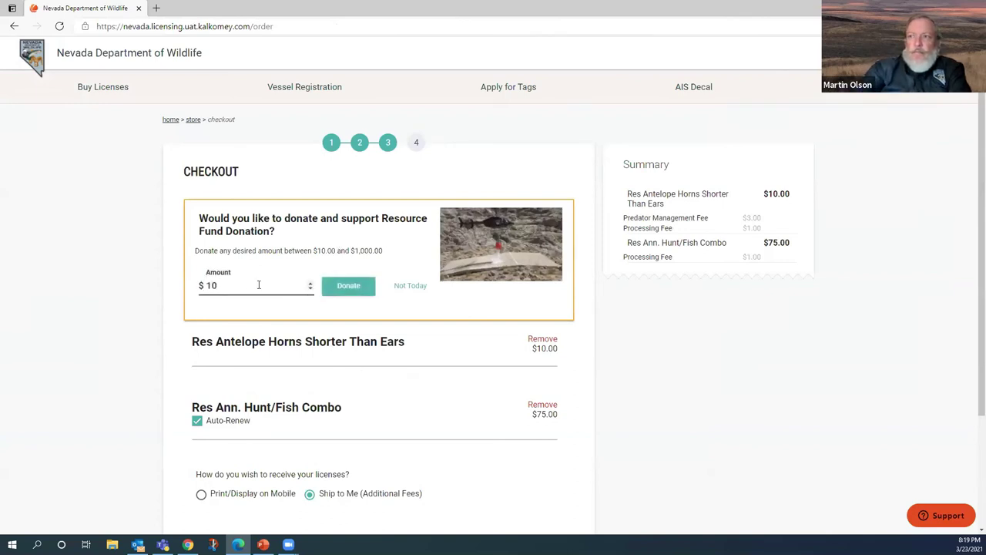
left_click(342, 289)
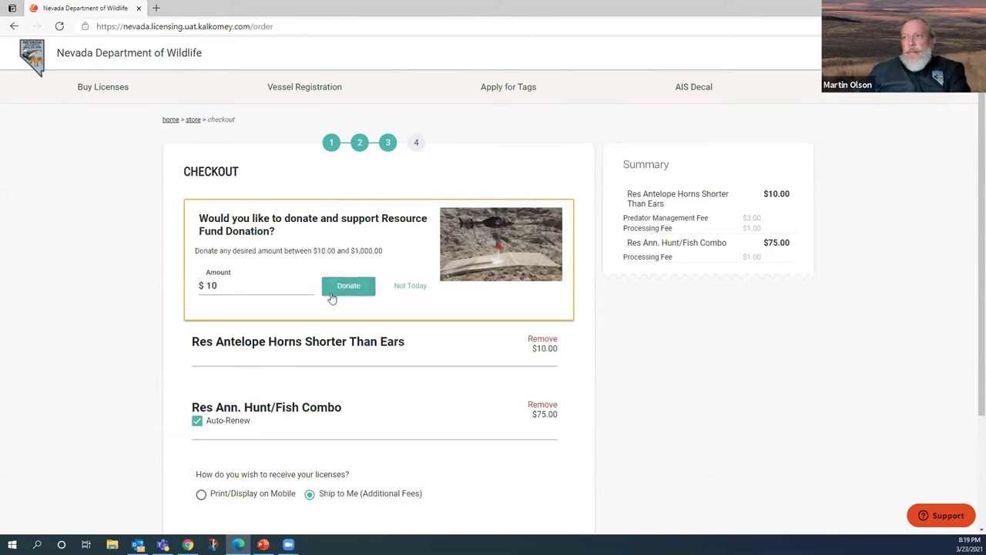
left_click(333, 292)
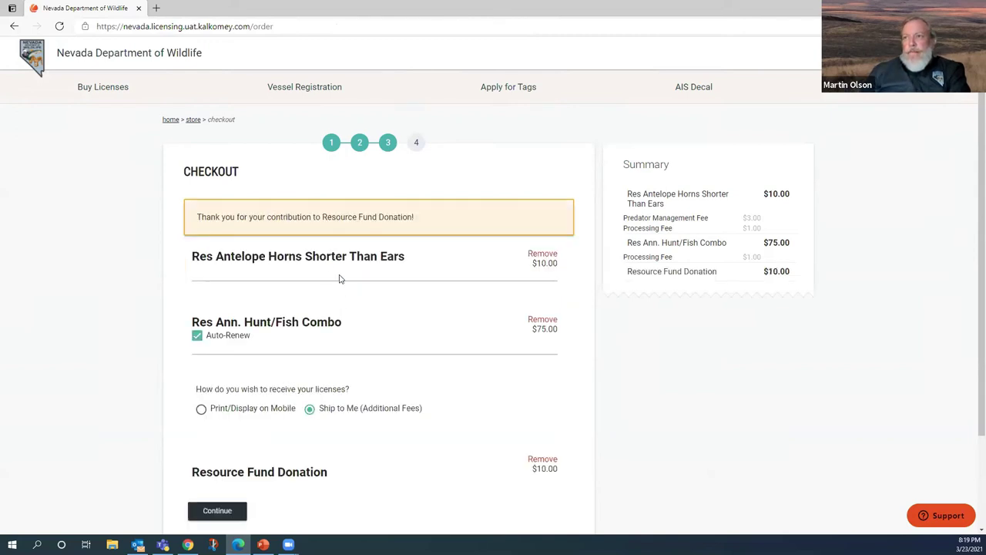
scroll(343, 325, "down", 3)
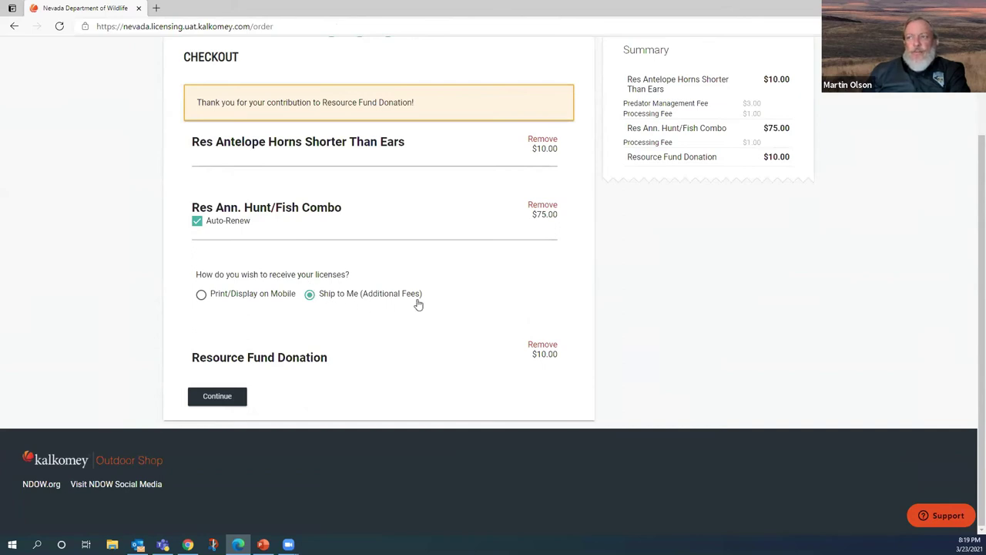
Set license delivery to Print/Display on Mobile.
left_click(202, 298)
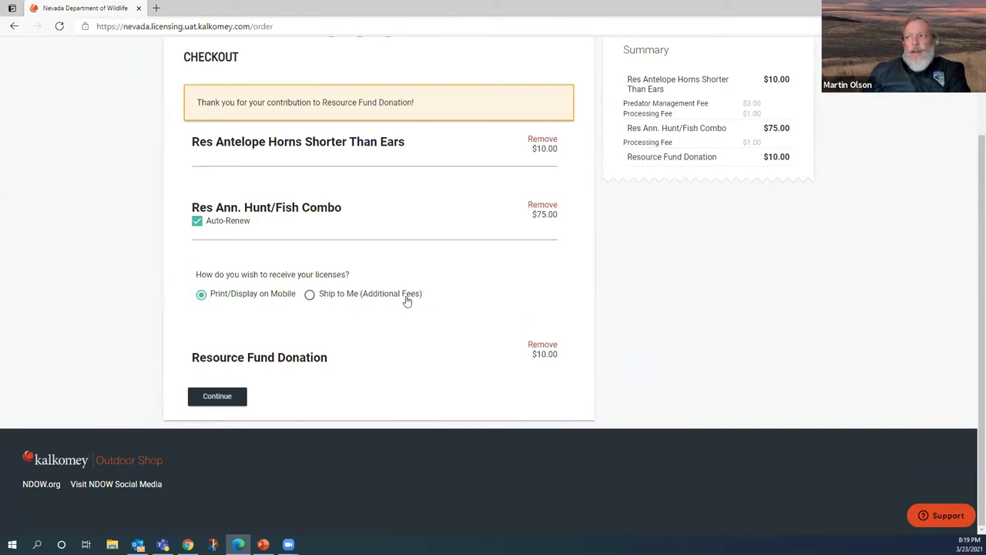
scroll(244, 205, "up", 2)
scroll(244, 213, "down", 2)
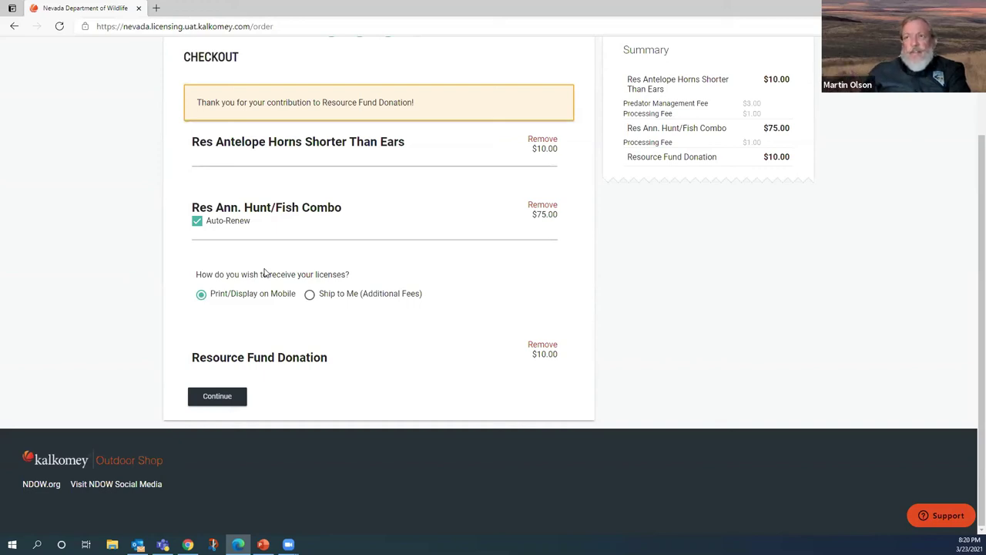
Ship the Res Antelope HSTE Tag to the existing address on file.
left_click(218, 400)
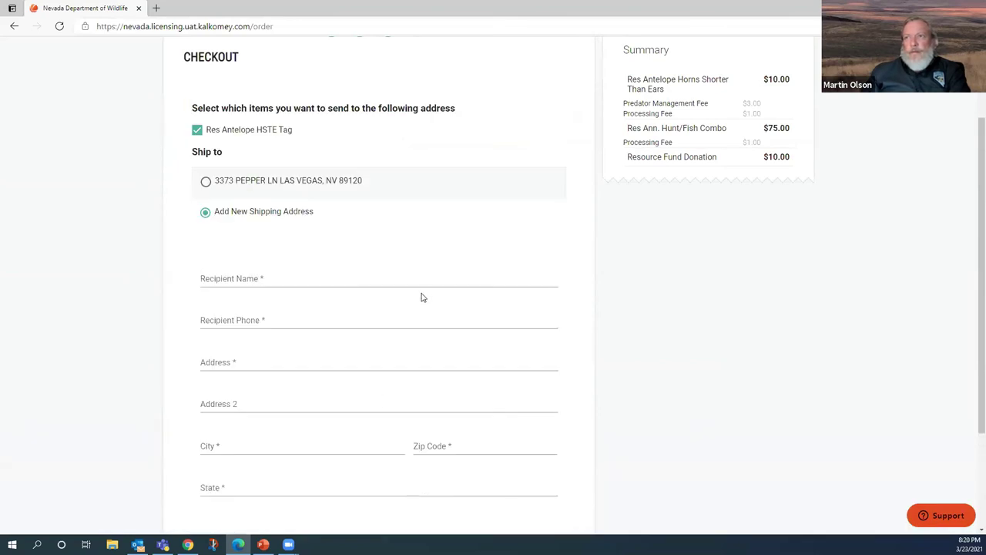
left_click(205, 183)
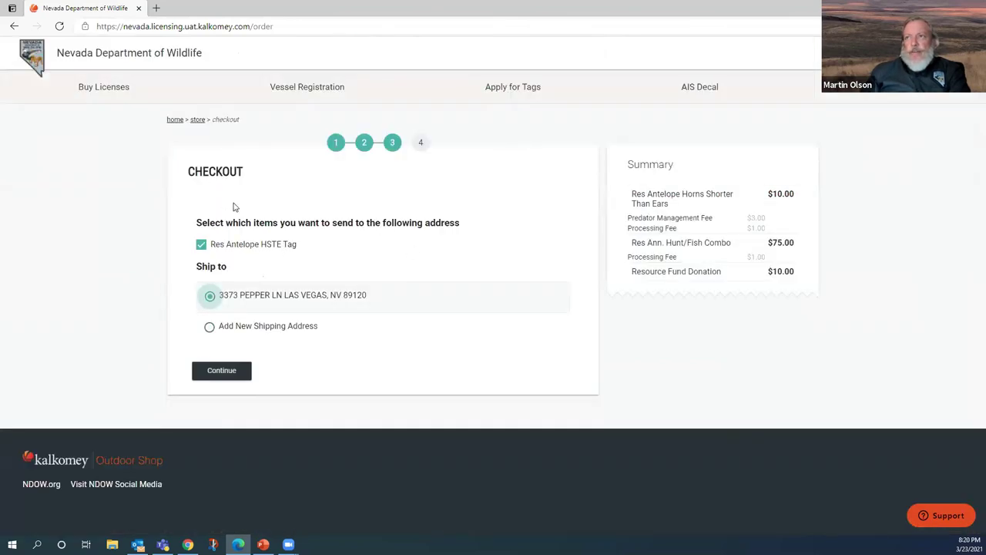
left_click(221, 370)
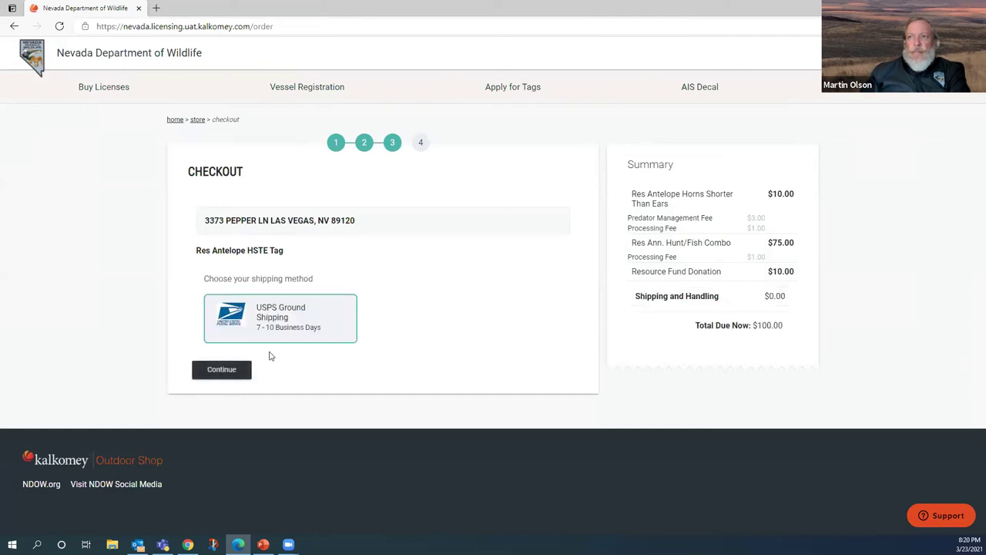
Keep USPS ground shipping and pay the $100.00 with the saved credit card, accepting the terms.
left_click(222, 372)
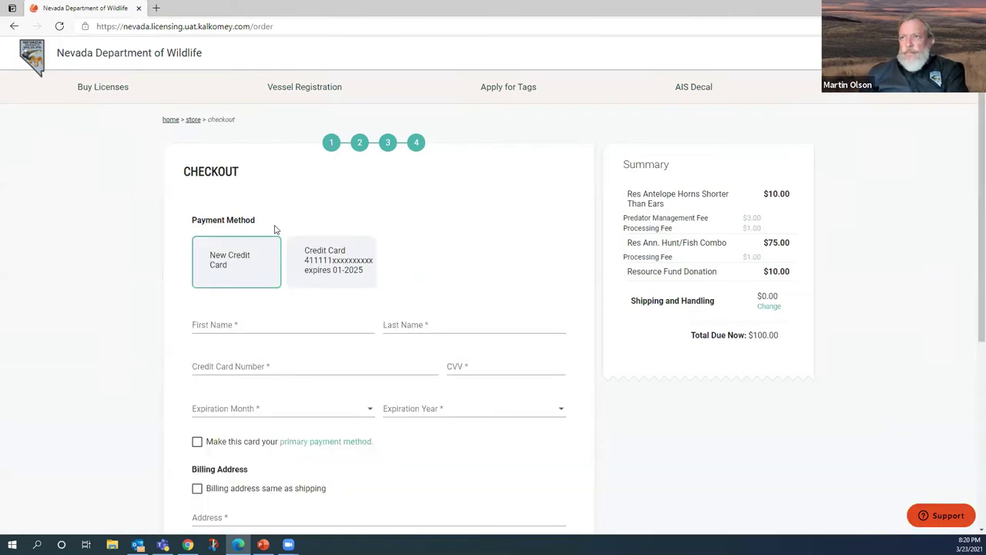
left_click(340, 274)
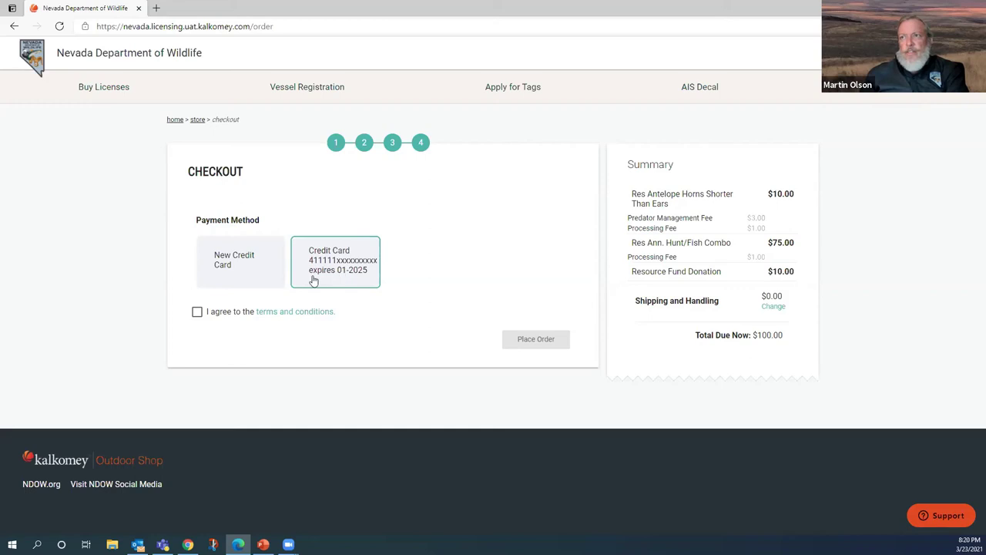
left_click(197, 311)
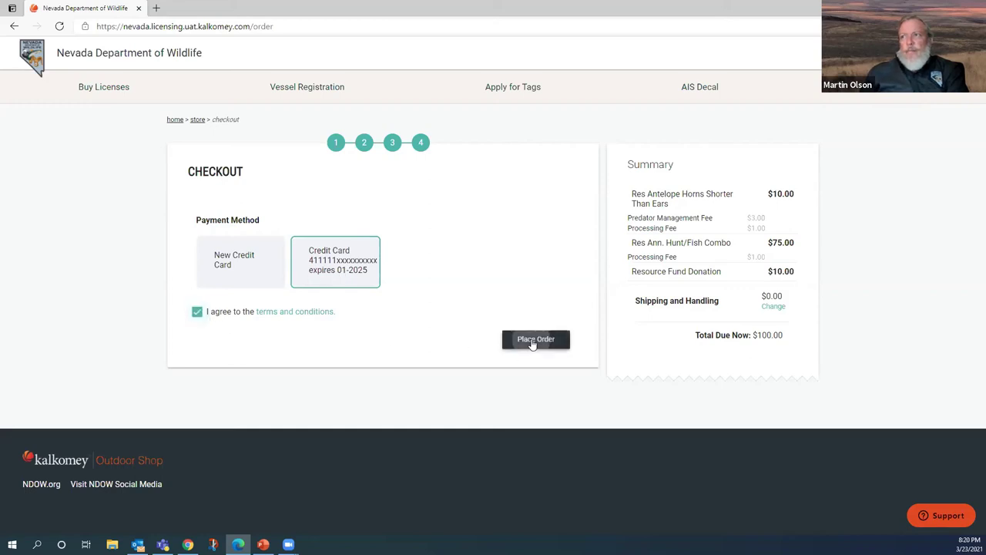
left_click(532, 341)
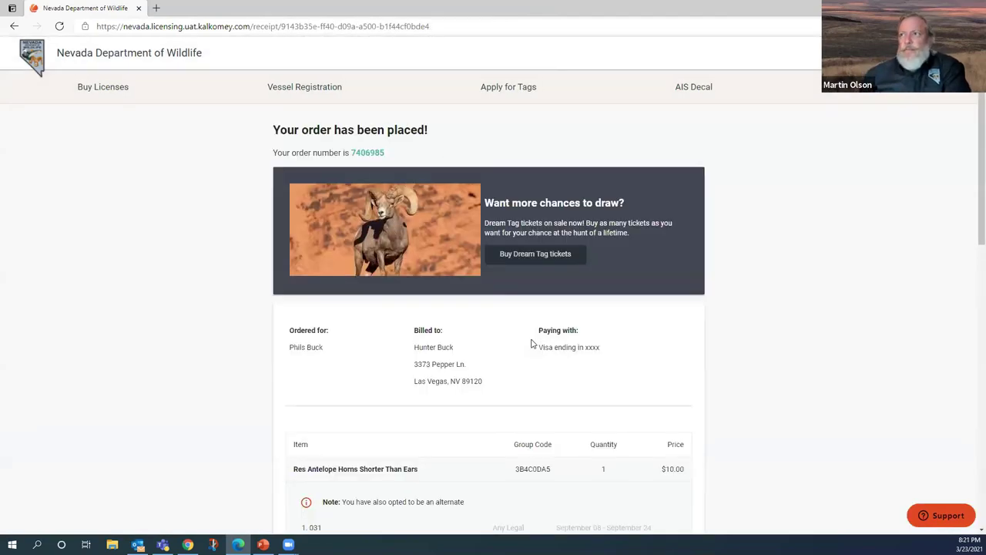
Check the $100.00 order receipt, then return to the top of the My Account Profile page.
scroll(456, 281, "down", 9)
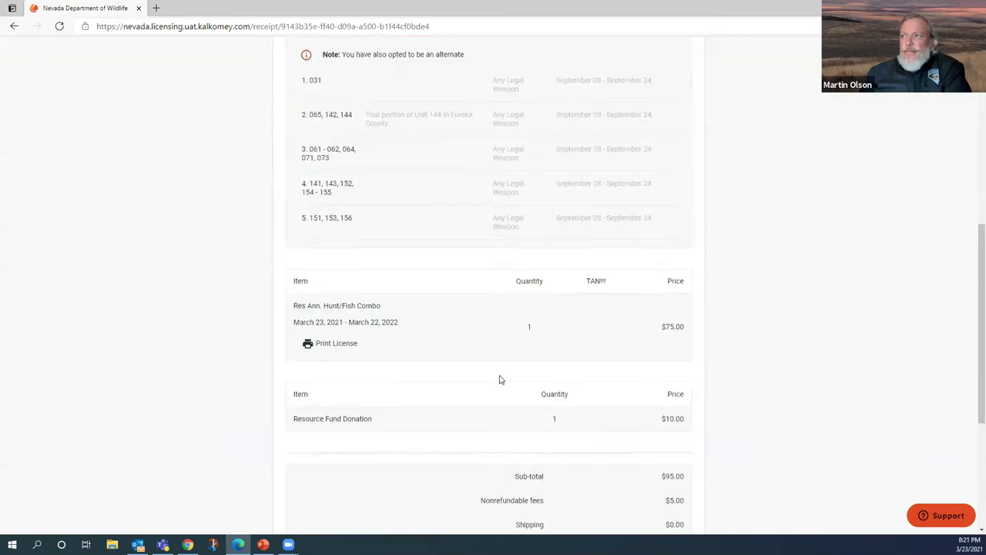
left_click(535, 406)
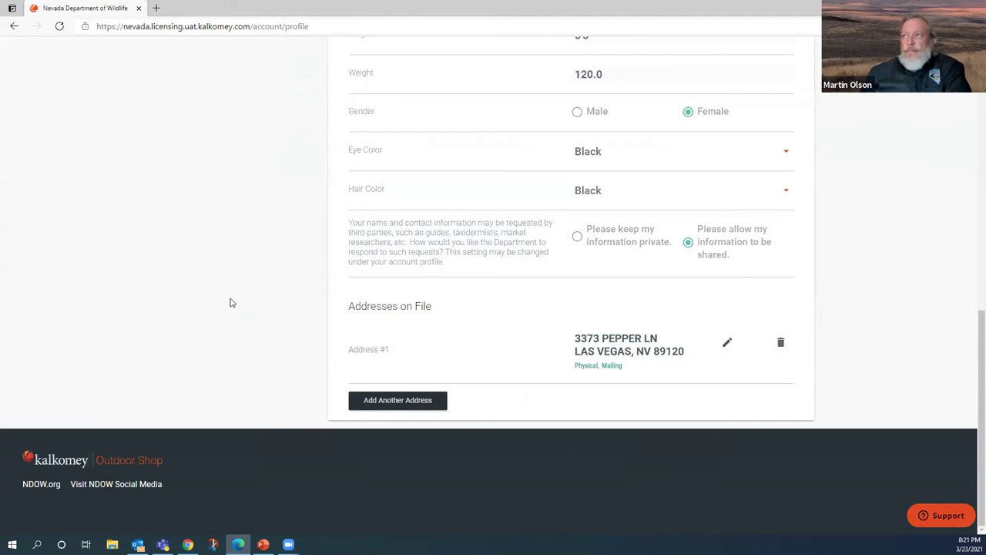
scroll(229, 308, "up", 5)
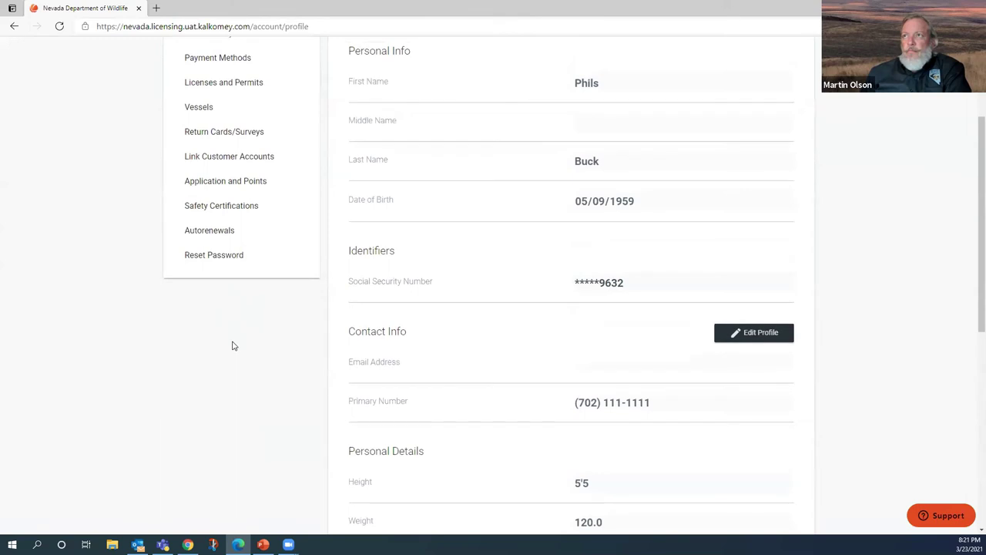
scroll(238, 357, "up", 2)
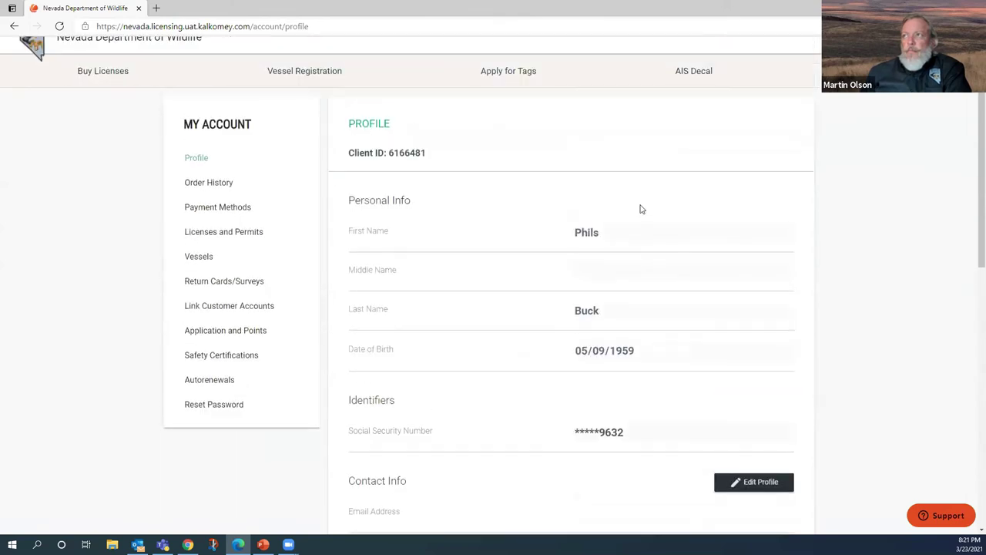
scroll(616, 258, "up", 1)
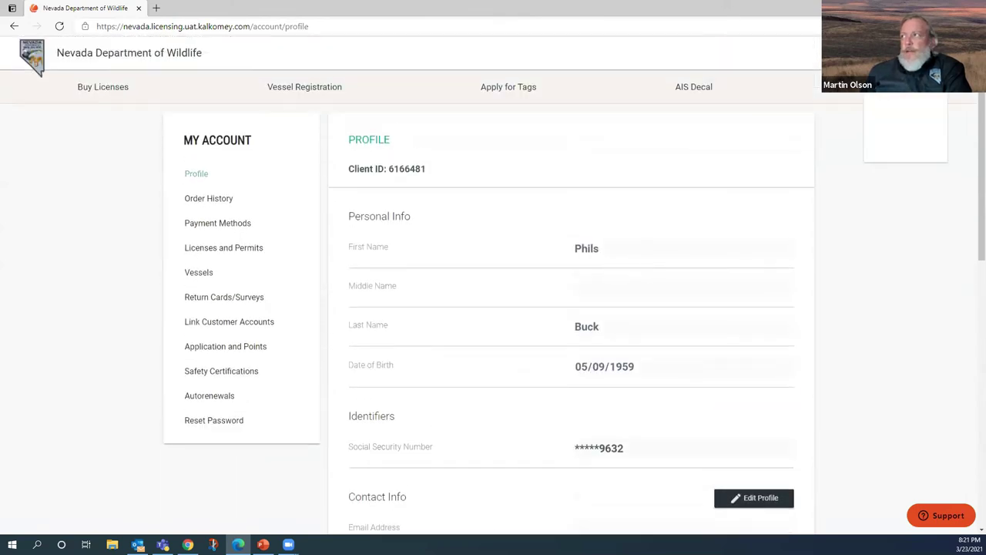
Switch to the other customer, view their Application and Points history, then switch back to the original customer.
left_click(916, 52)
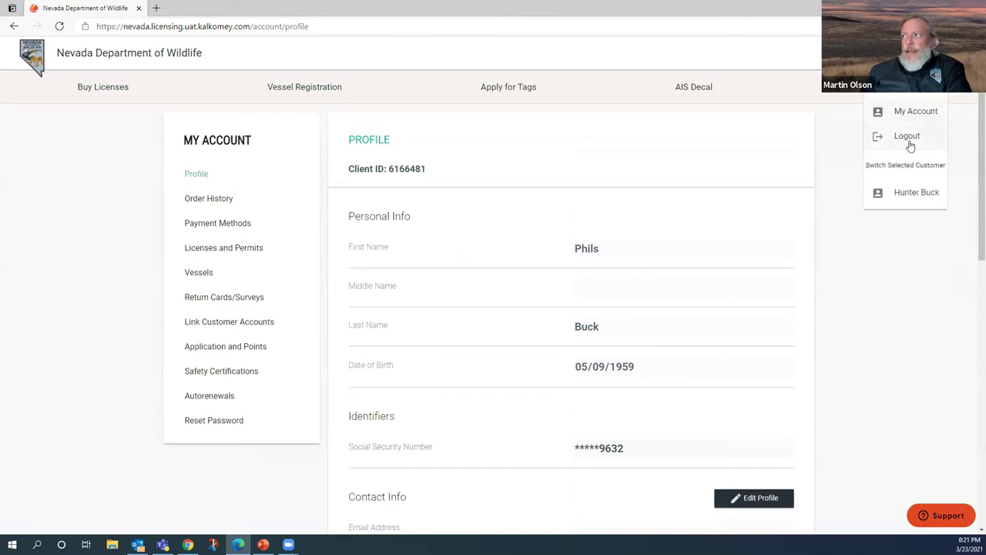
left_click(907, 194)
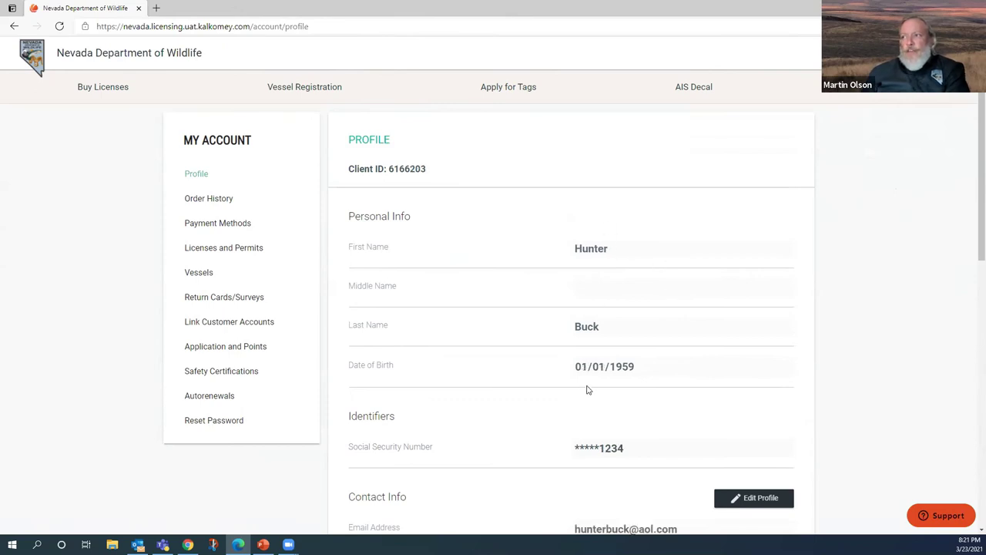
scroll(589, 397, "down", 3)
scroll(576, 458, "up", 3)
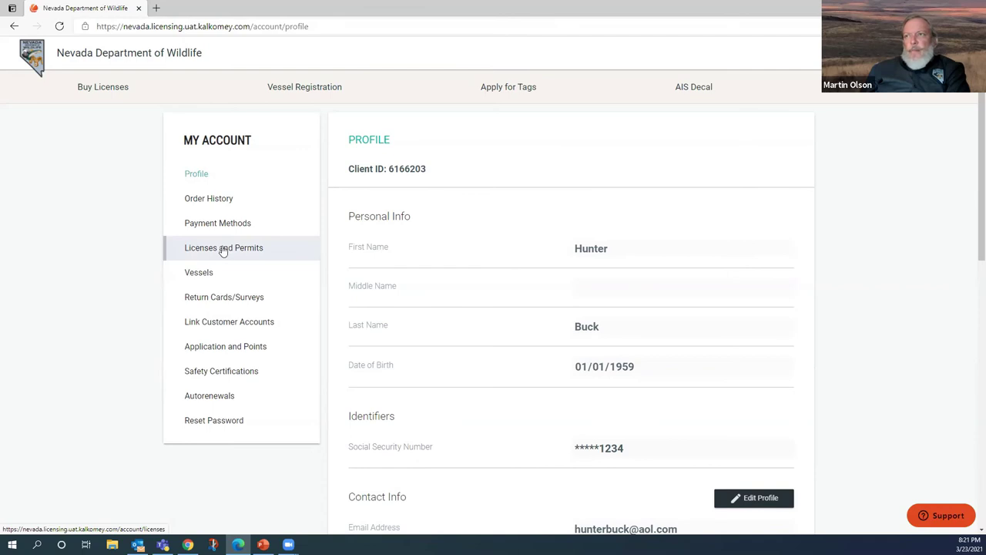
left_click(215, 351)
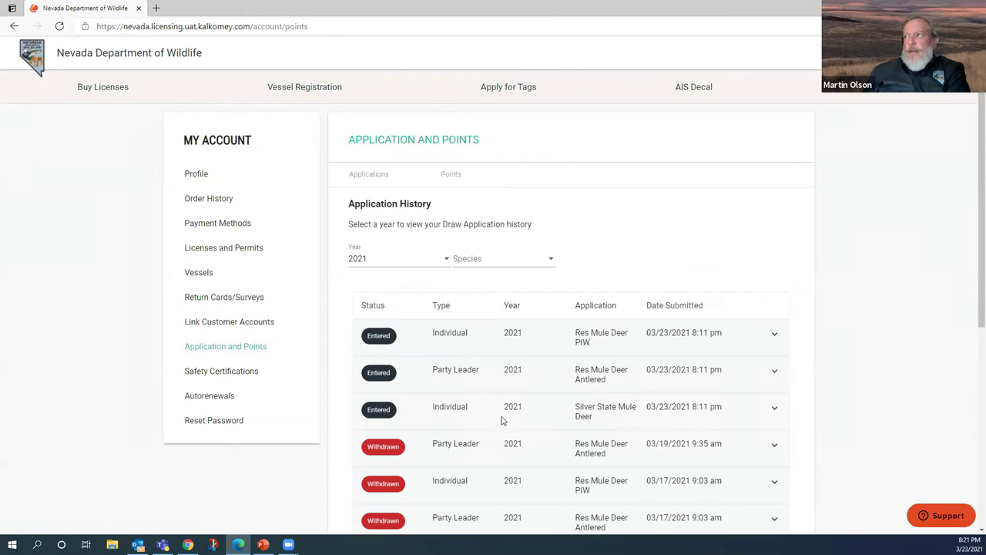
left_click(851, 96)
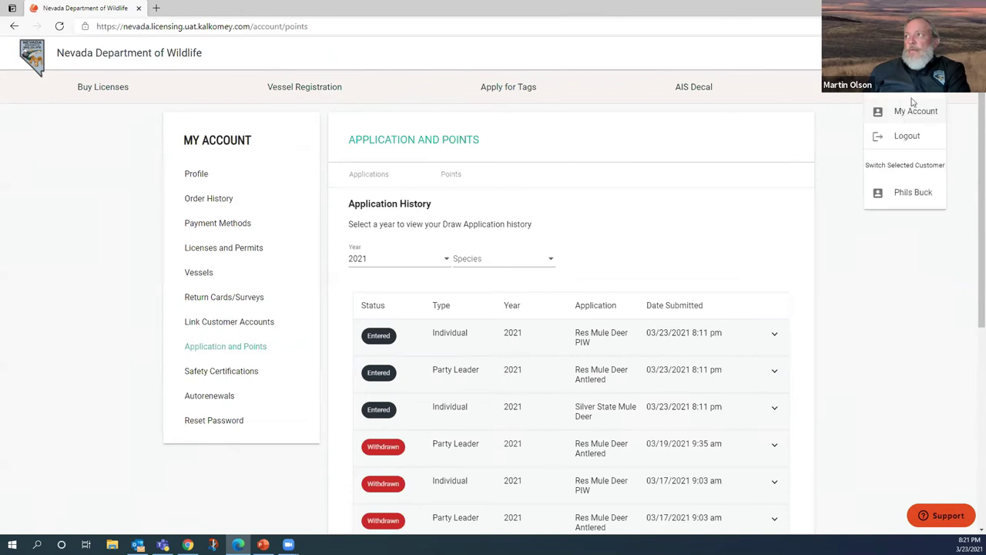
left_click(908, 194)
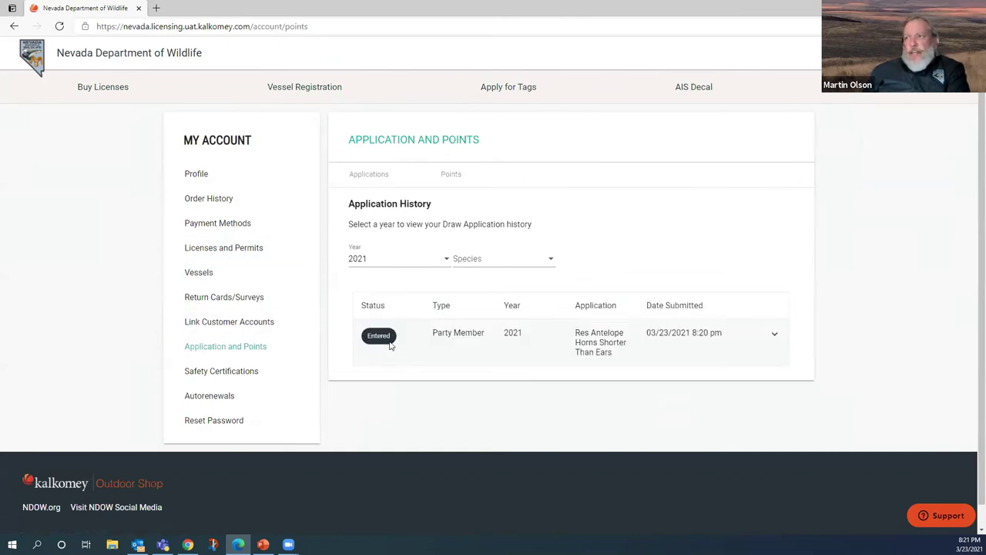
Expand the antelope application to see its group code, party leader and five Any Legal Weapon unit choices.
left_click(775, 337)
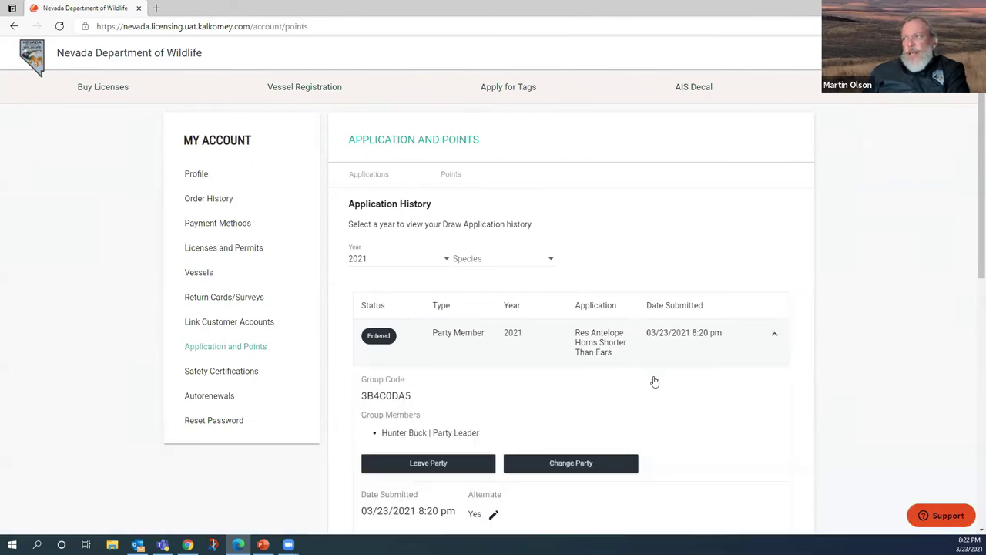
scroll(652, 378, "down", 3)
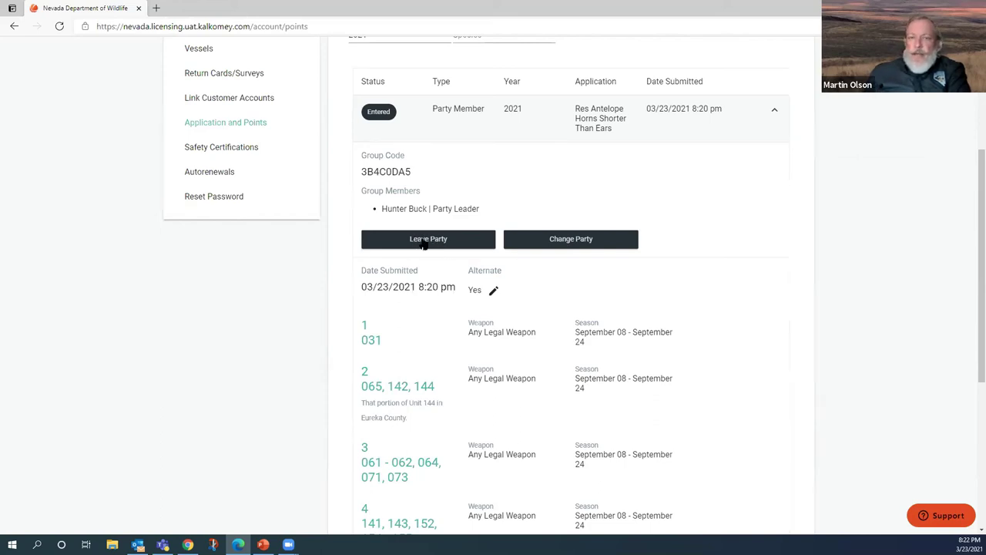
scroll(421, 288, "down", 2)
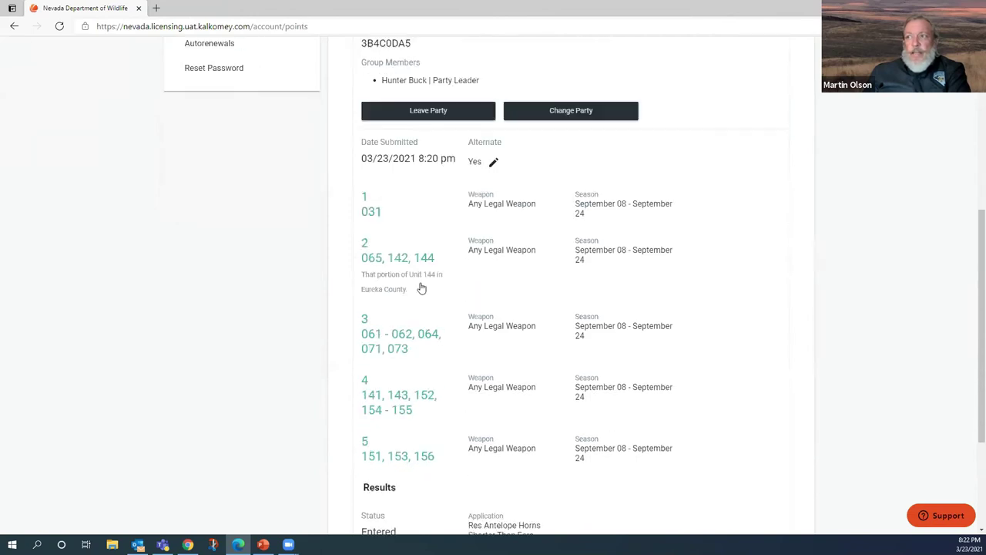
scroll(422, 288, "down", 2)
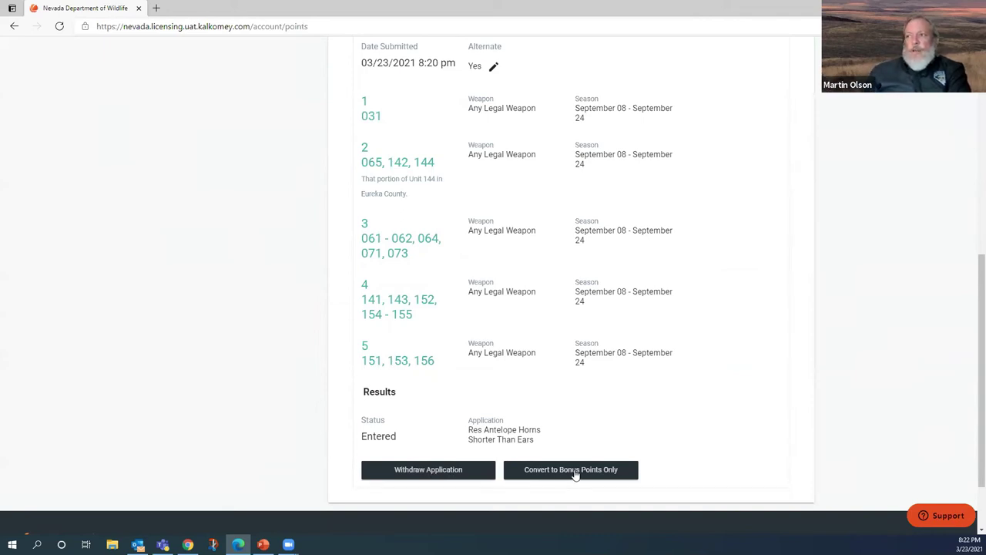
scroll(574, 472, "up", 3)
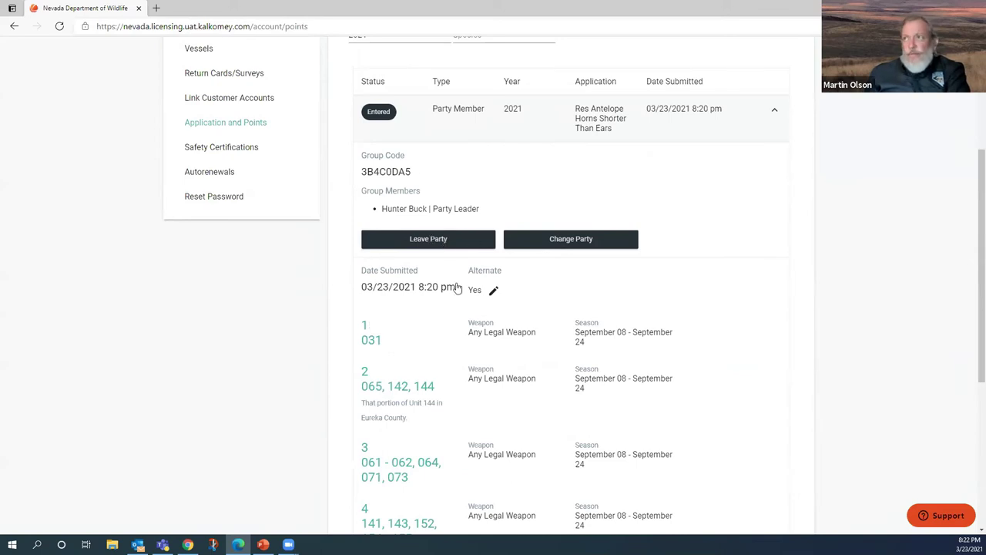
scroll(432, 238, "up", 3)
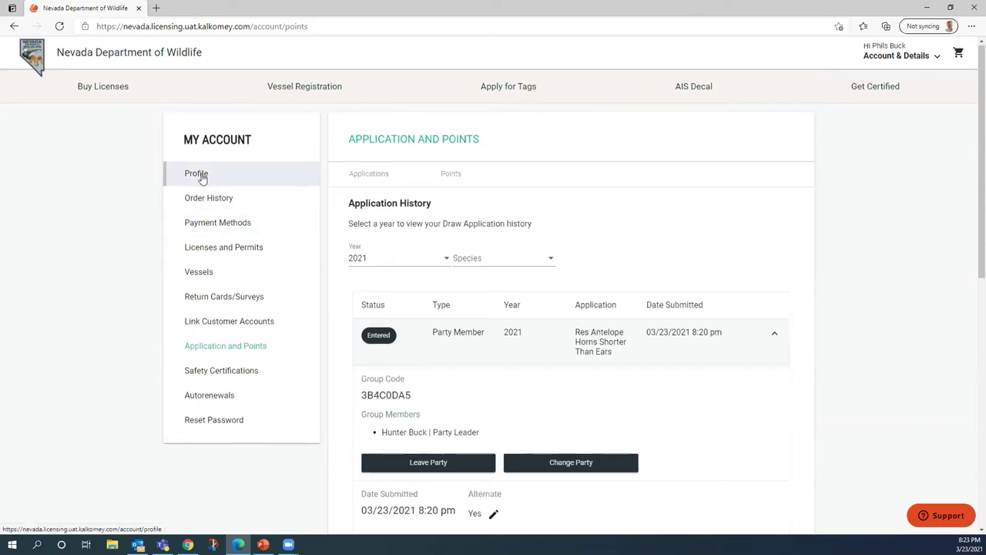
scroll(220, 238, "down", 3)
scroll(426, 304, "down", 4)
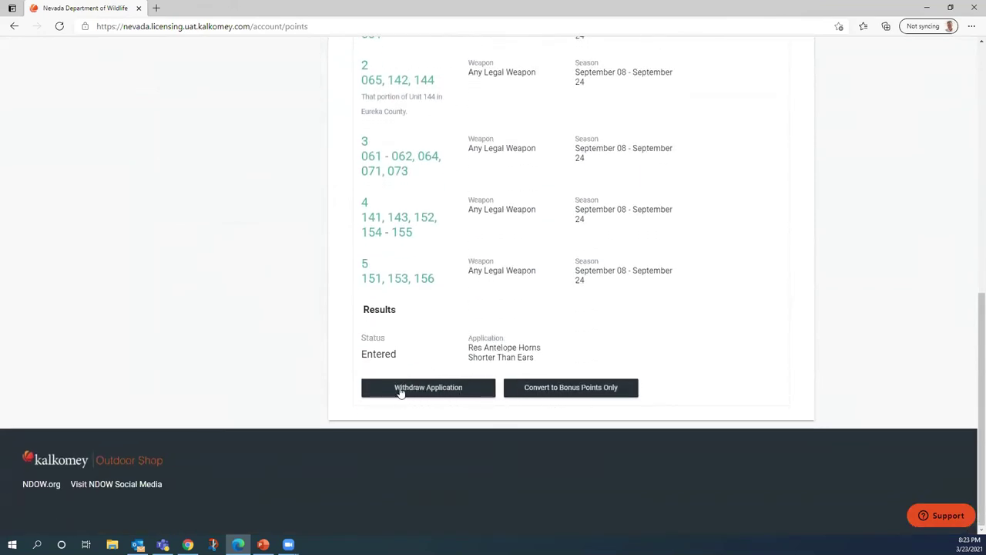
scroll(602, 400, "up", 1)
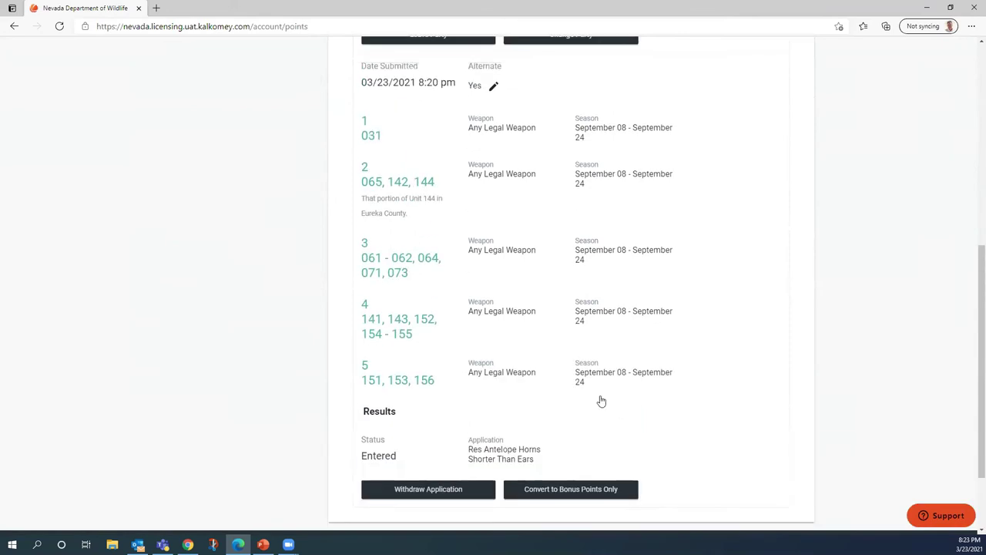
scroll(602, 400, "up", 5)
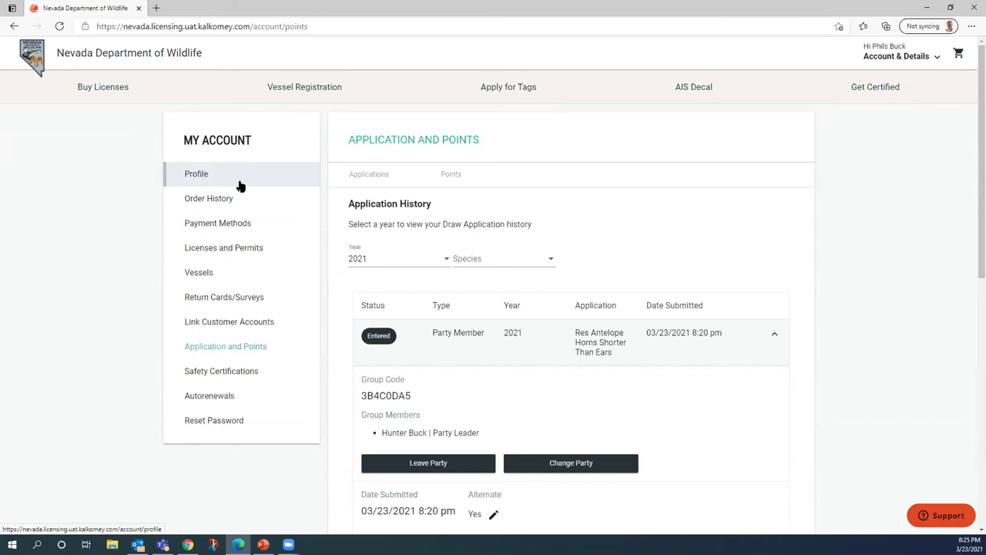
Log out and sign in as the party leader with the saved e-mail and password, then go to Apply for Tags.
left_click(936, 53)
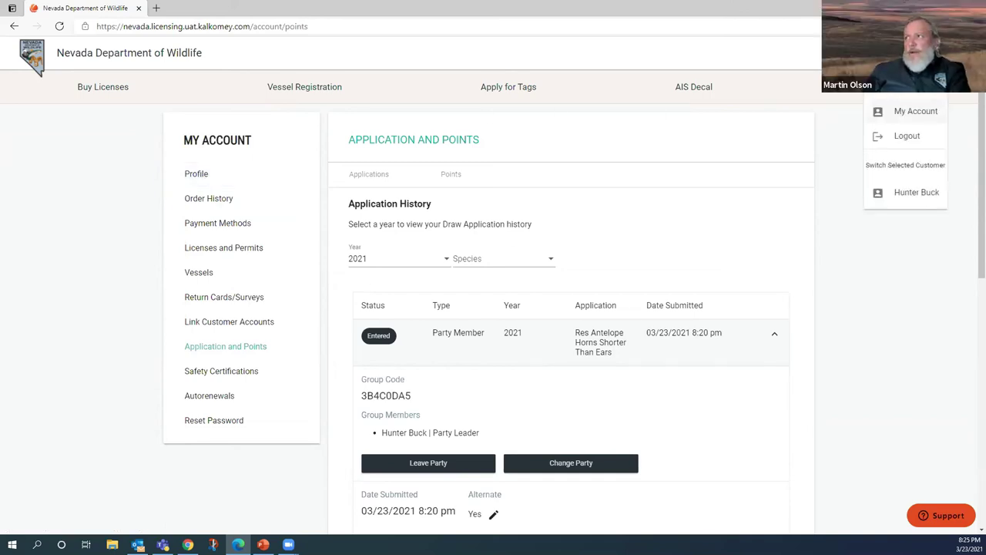
left_click(907, 136)
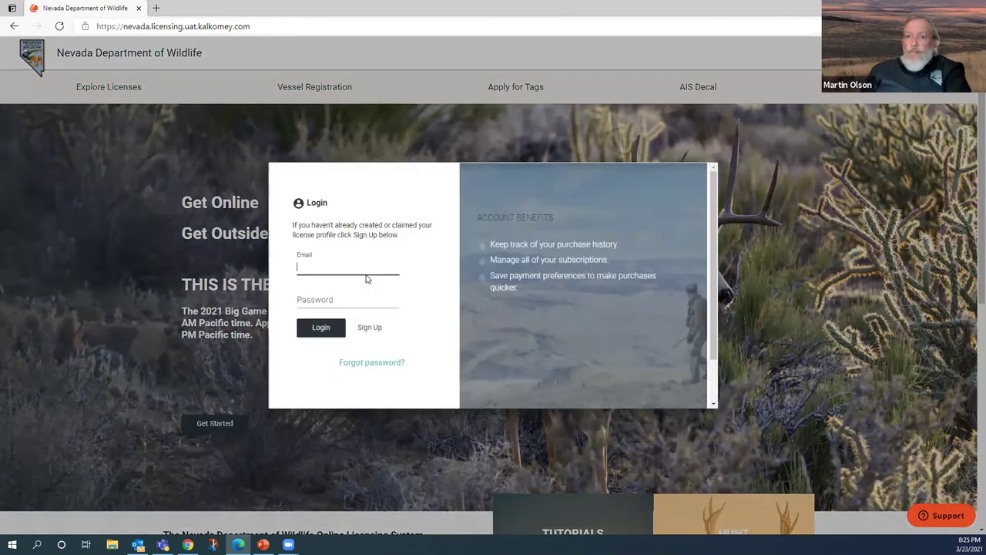
left_click(368, 270)
left_click(337, 282)
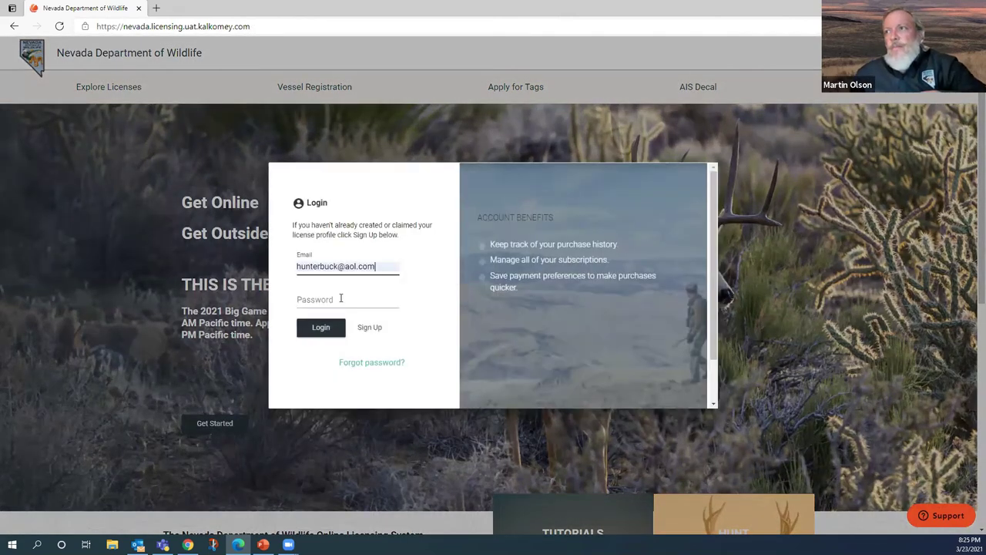
left_click(341, 298)
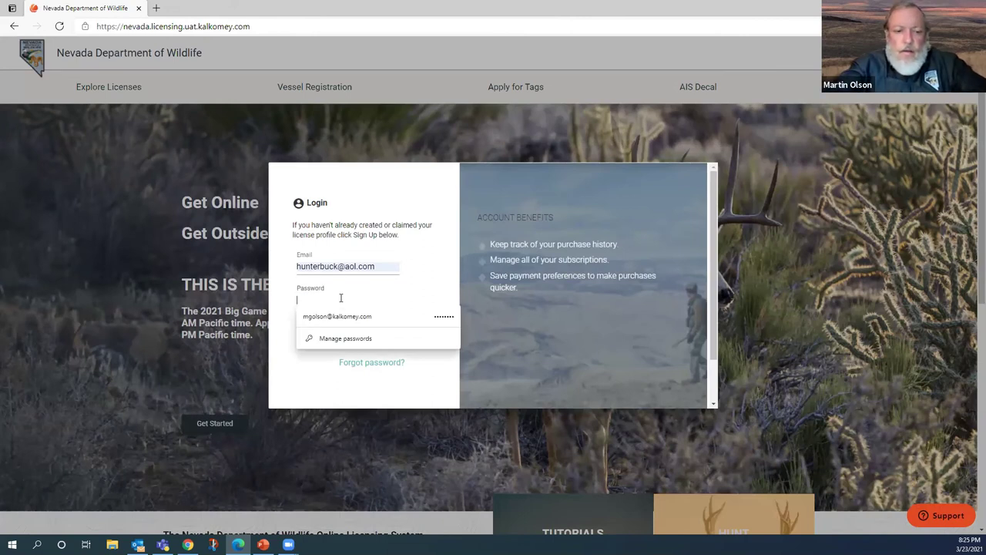
type("••••")
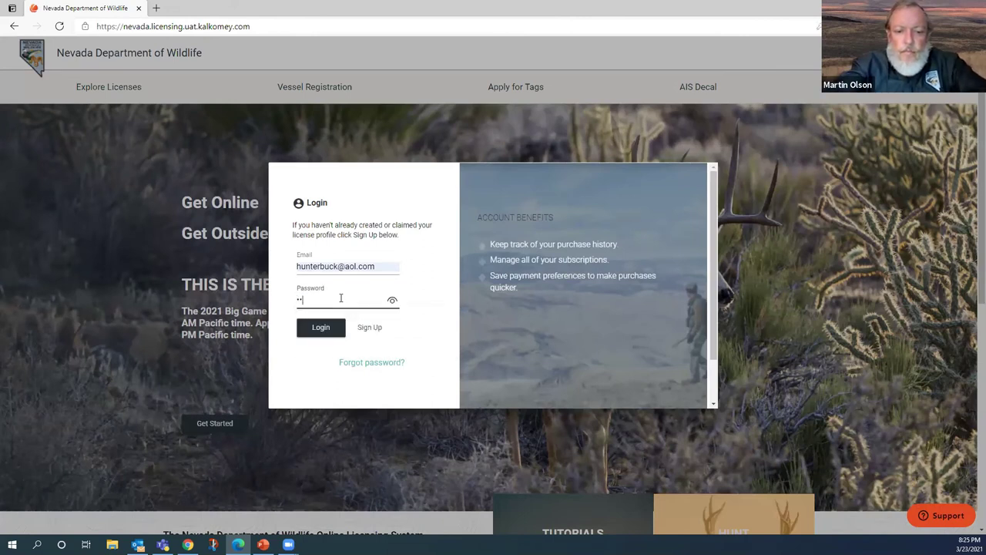
type("••••••")
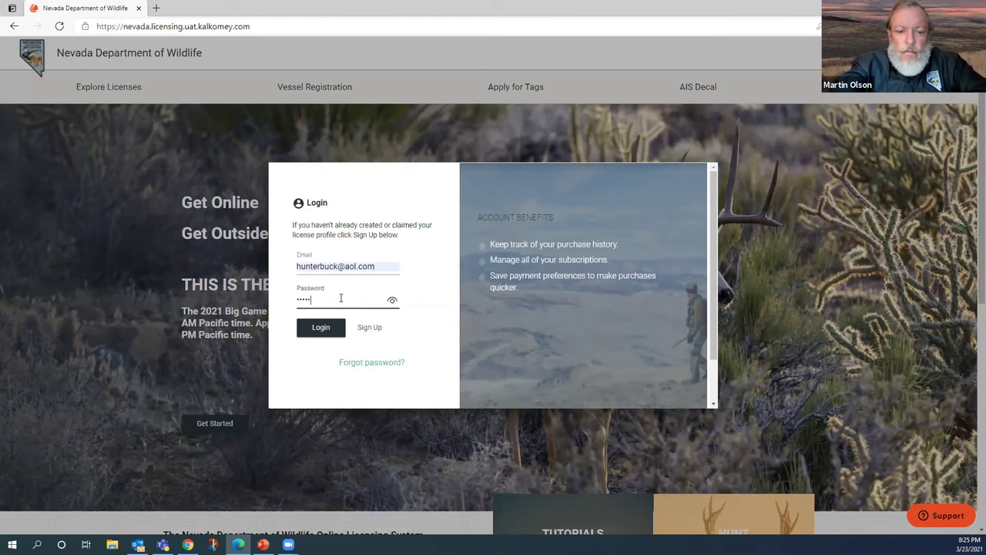
type("••••")
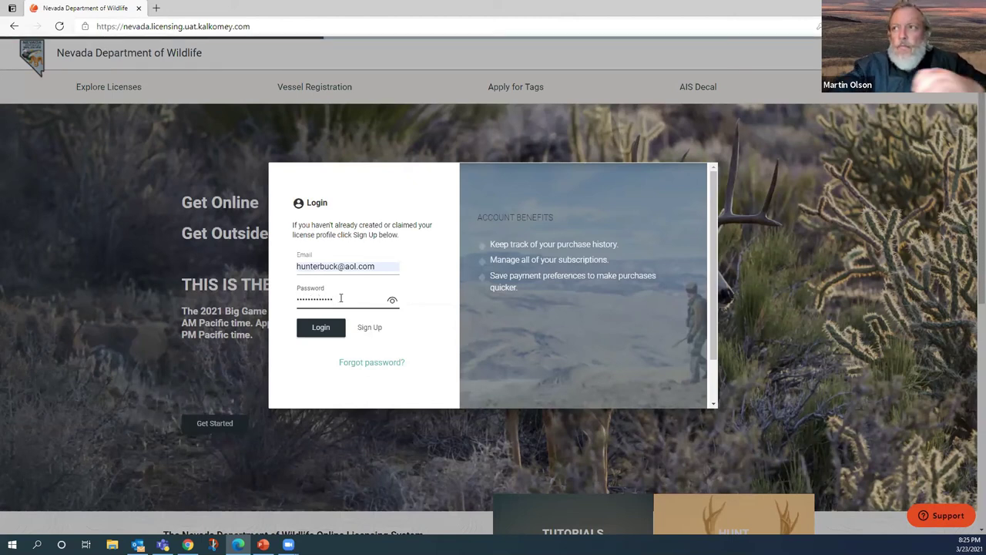
left_click(322, 330)
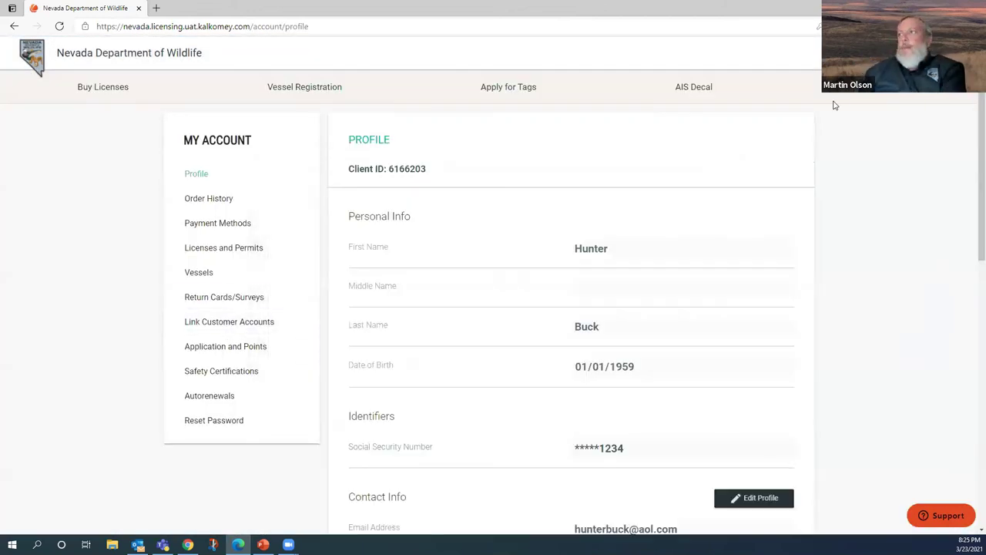
left_click(496, 91)
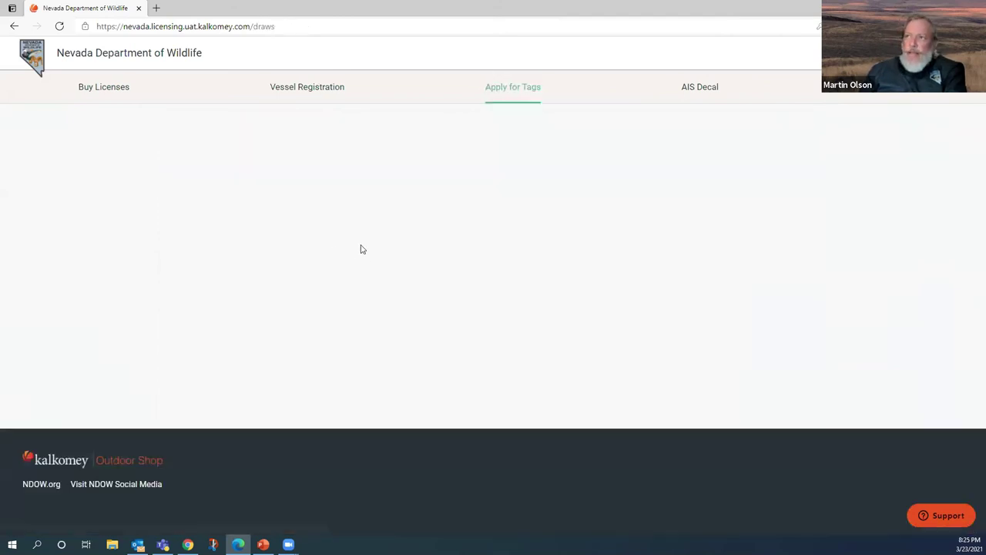
Declare Nevada Resident status with residency date 01/2000 and submit it.
scroll(339, 254, "down", 2)
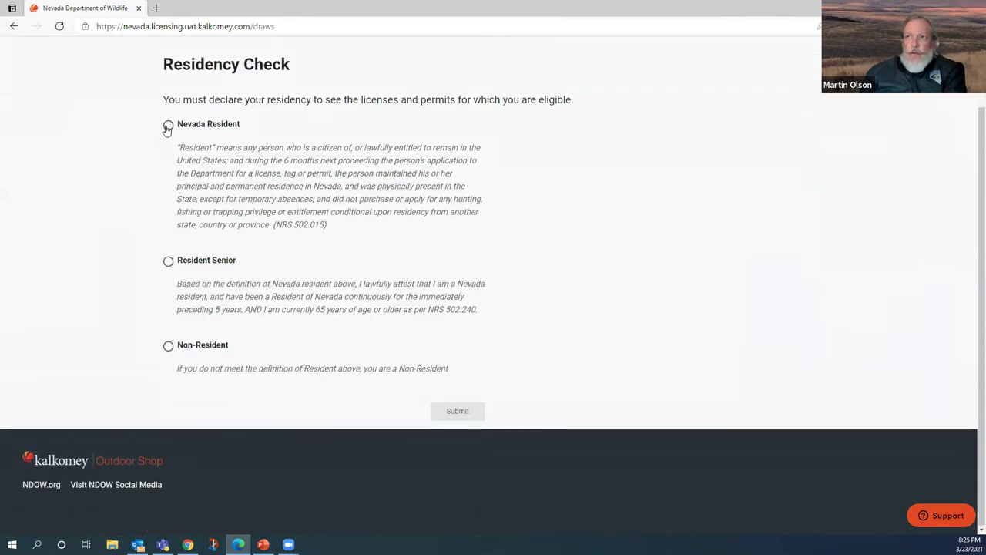
left_click(167, 125)
left_click(210, 308)
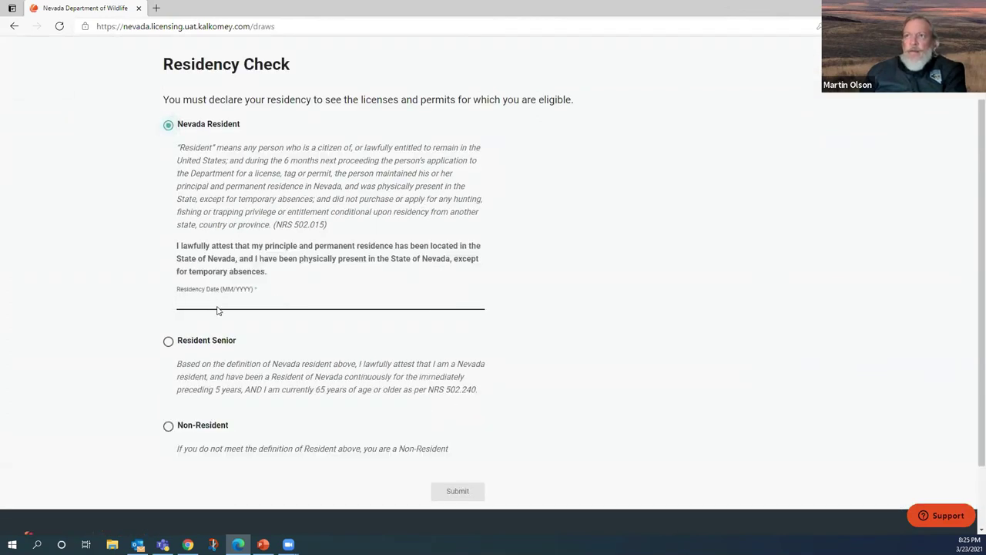
left_click(222, 302)
left_click(206, 316)
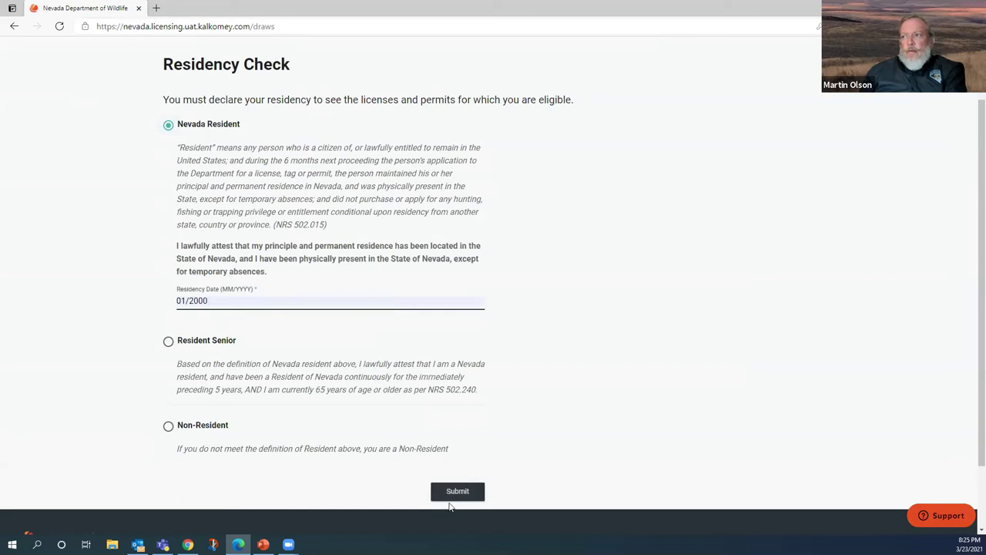
left_click(452, 494)
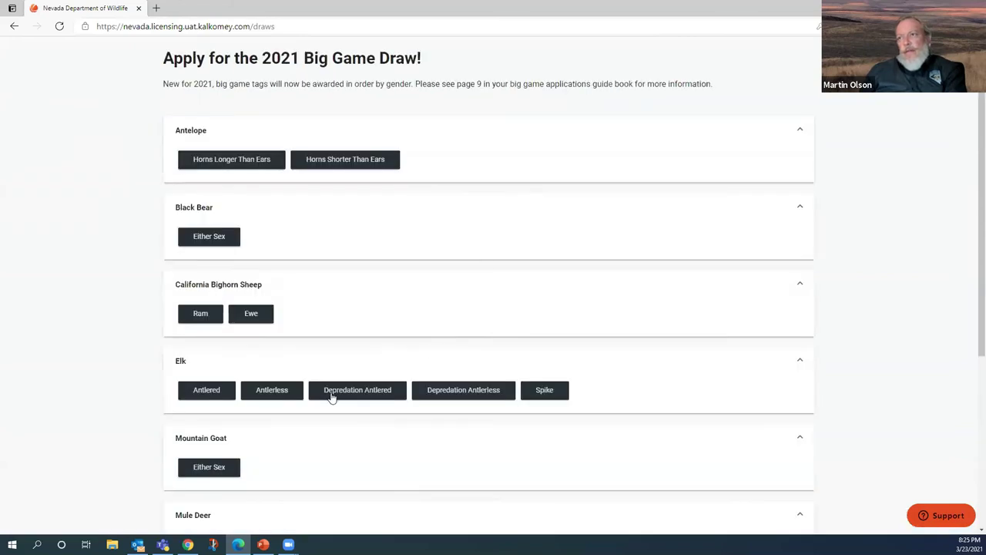
Open the Rocky Mountain Bighorn Sheep Ram draw, which shows the account ineligible.
scroll(330, 396, "down", 2)
scroll(324, 406, "down", 2)
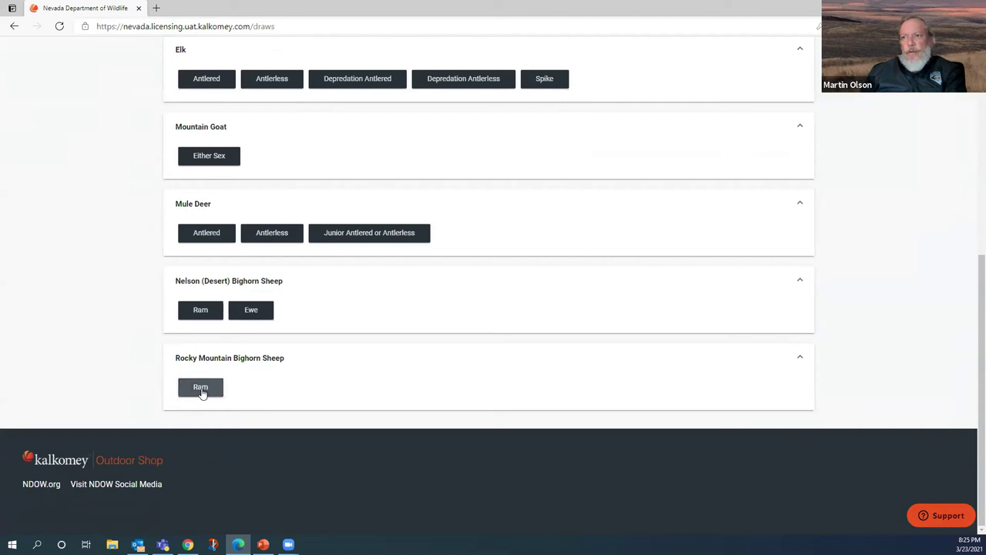
left_click(201, 388)
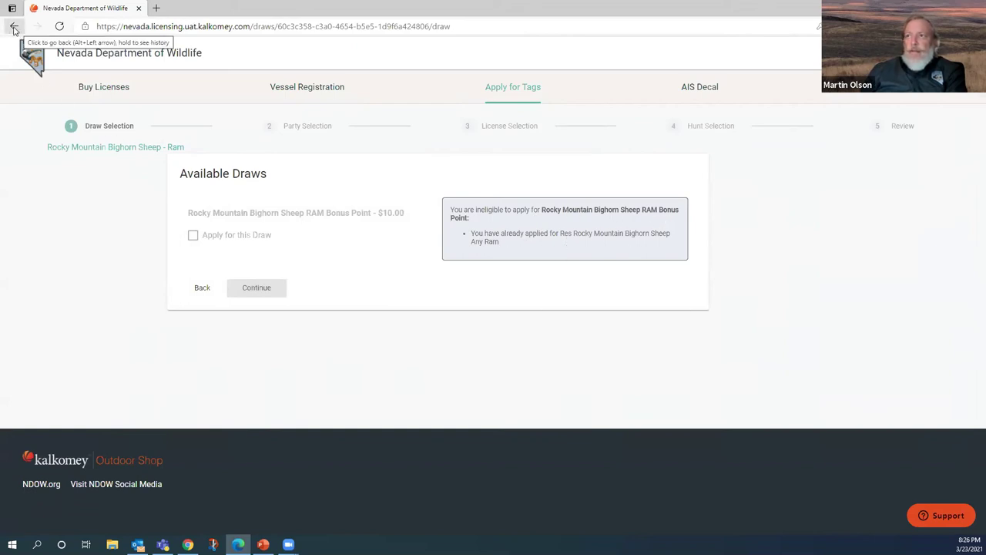
Return to the big game species list and open the Black Bear Either Sex draw.
left_click(201, 288)
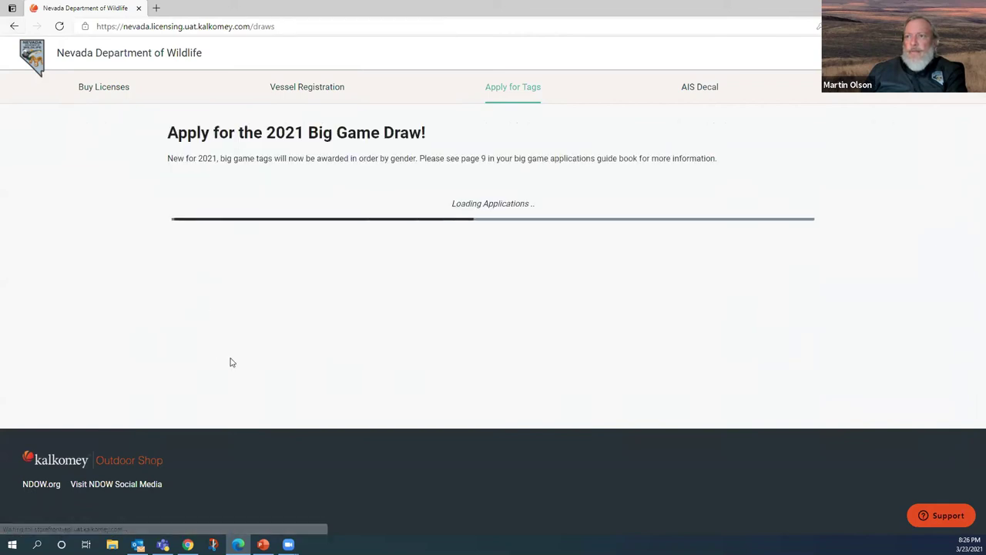
scroll(247, 373, "down", 2)
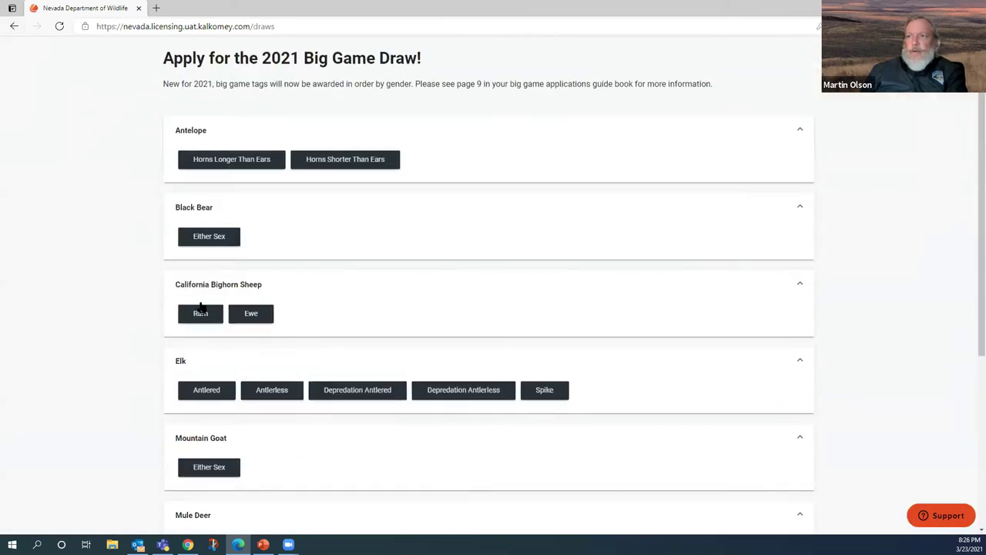
left_click(209, 238)
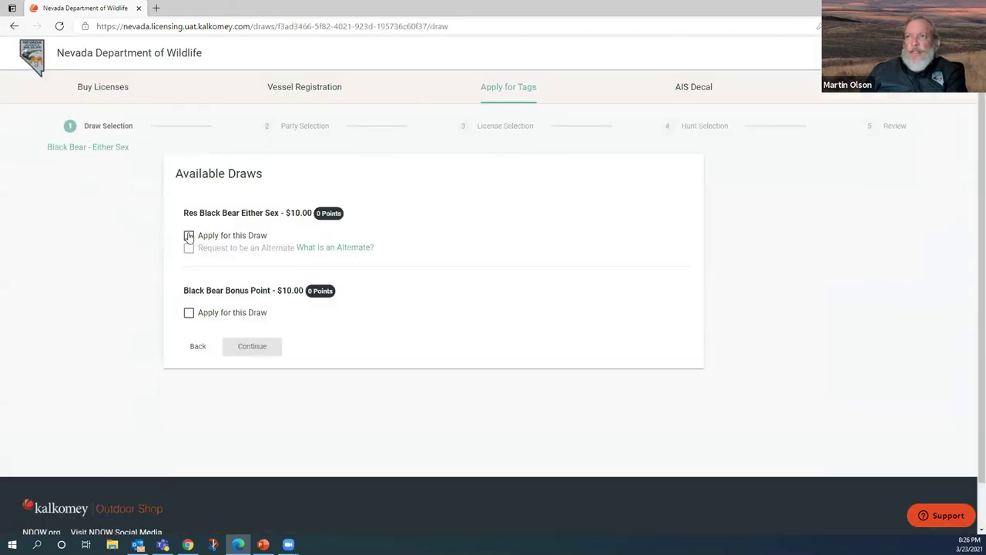
Apply for the Black Bear Bonus Point only, no Res Black Bear tag or alternate, and continue to review.
left_click(189, 236)
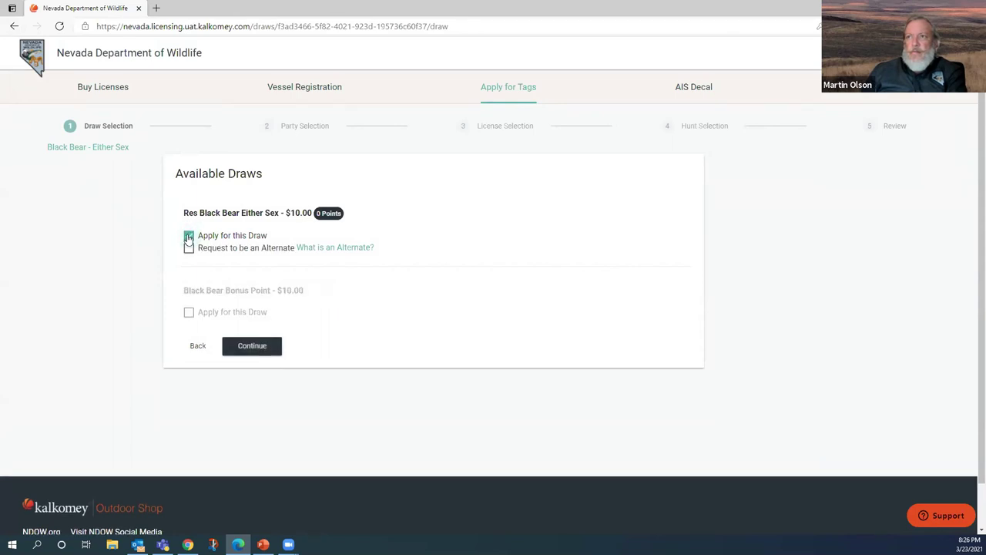
left_click(190, 248)
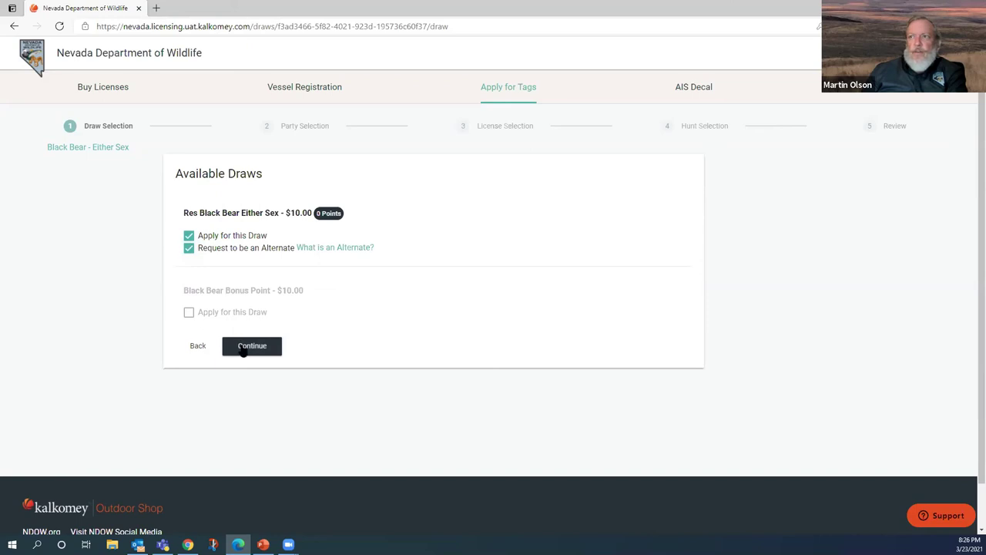
left_click(189, 248)
left_click(189, 236)
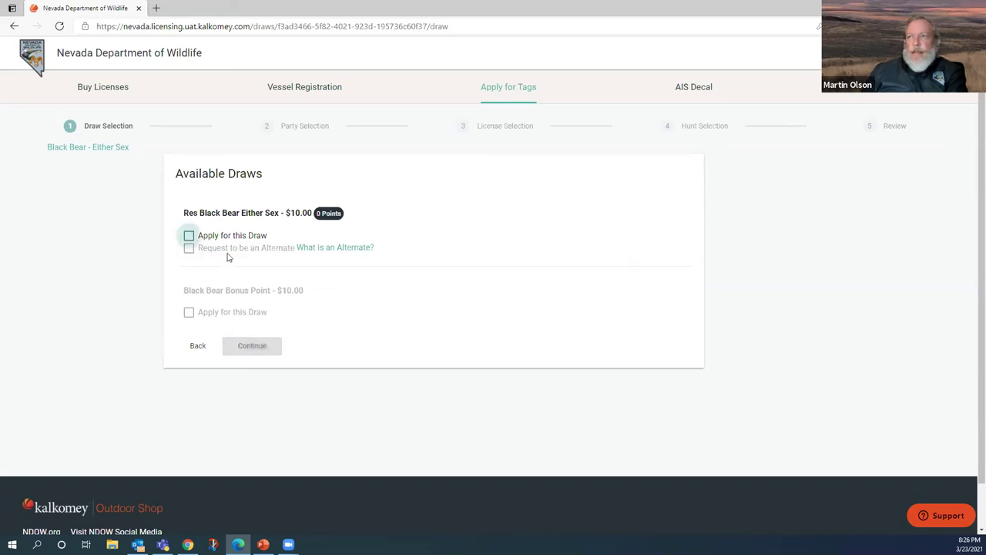
left_click(188, 312)
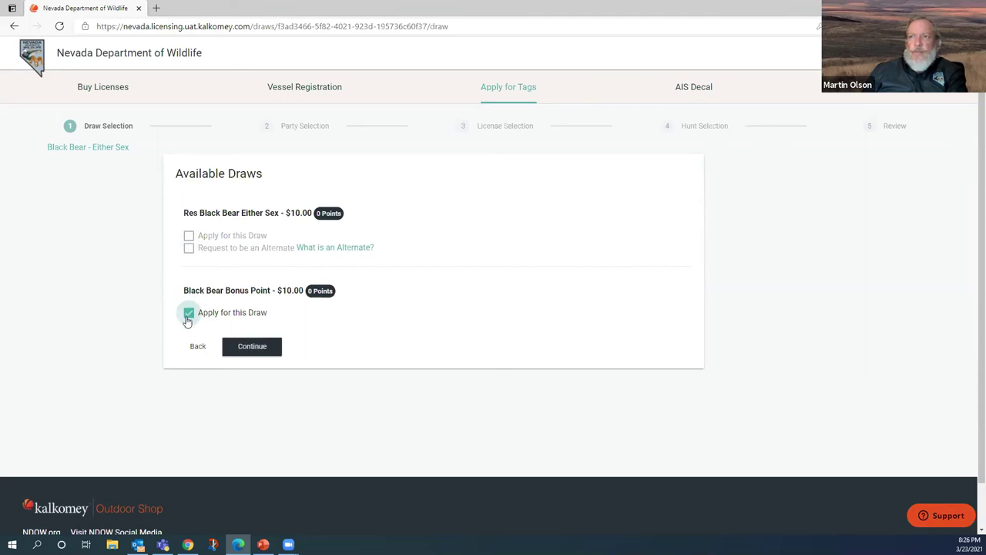
left_click(253, 347)
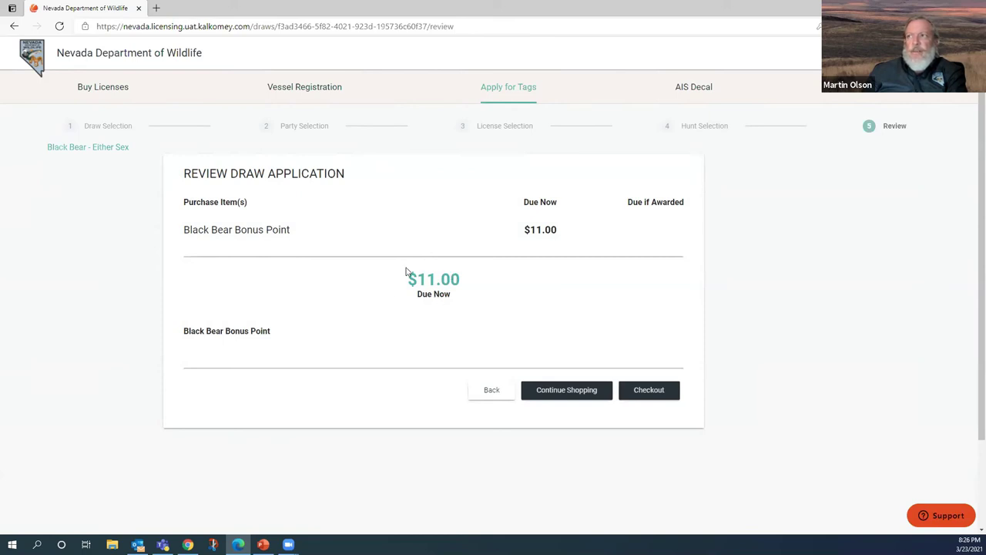
Continue shopping and open the Elk Spike draw options.
left_click(556, 392)
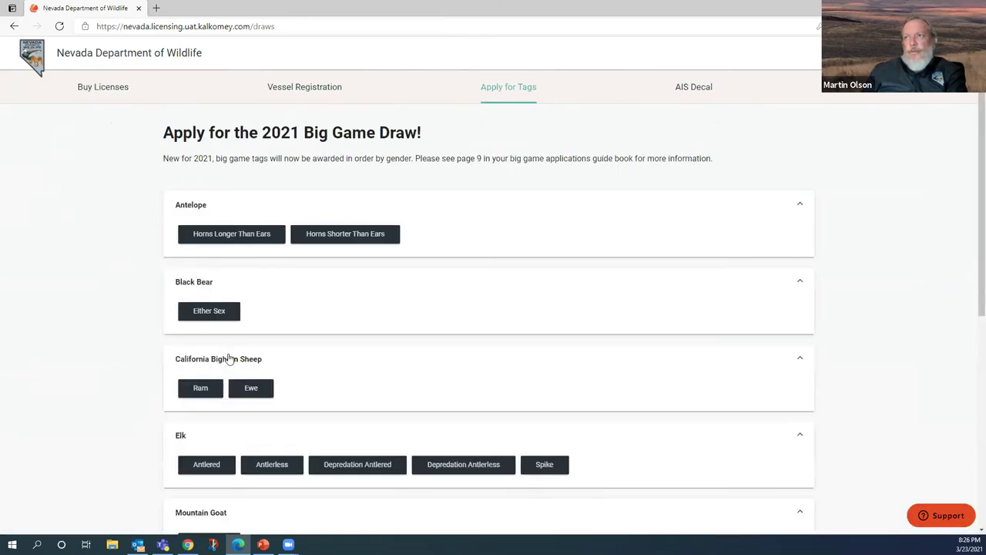
scroll(253, 411, "down", 2)
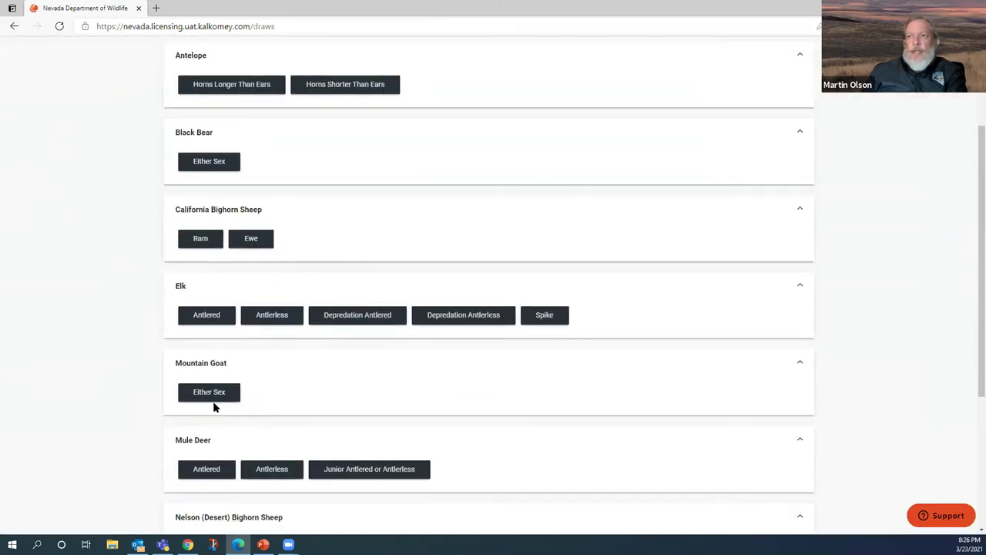
scroll(219, 408, "down", 2)
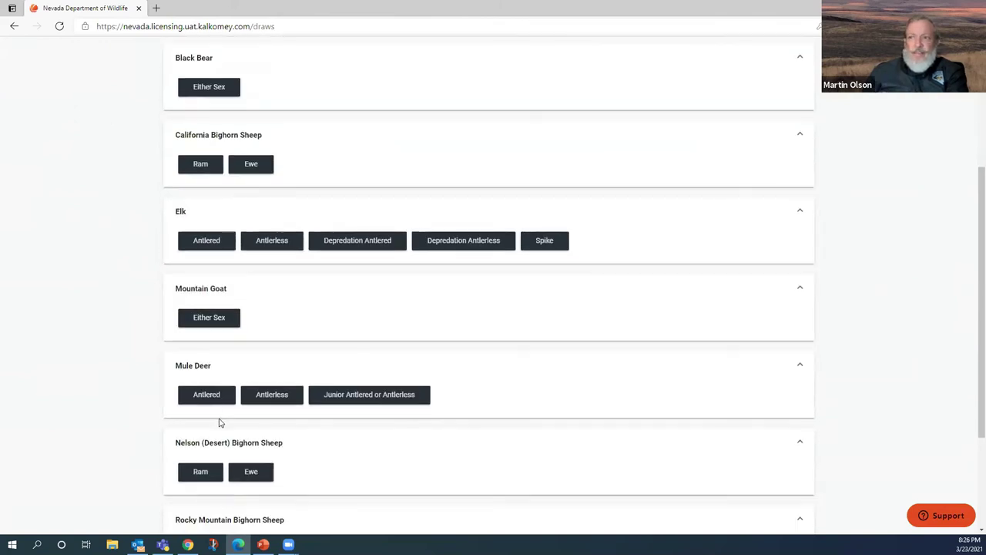
scroll(218, 424, "down", 1)
scroll(208, 401, "up", 2)
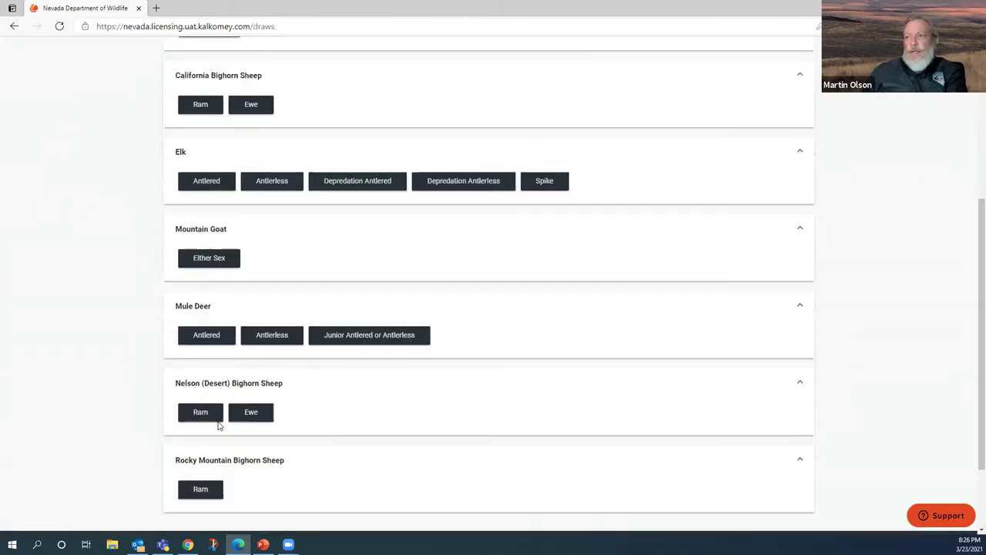
scroll(210, 385, "up", 1)
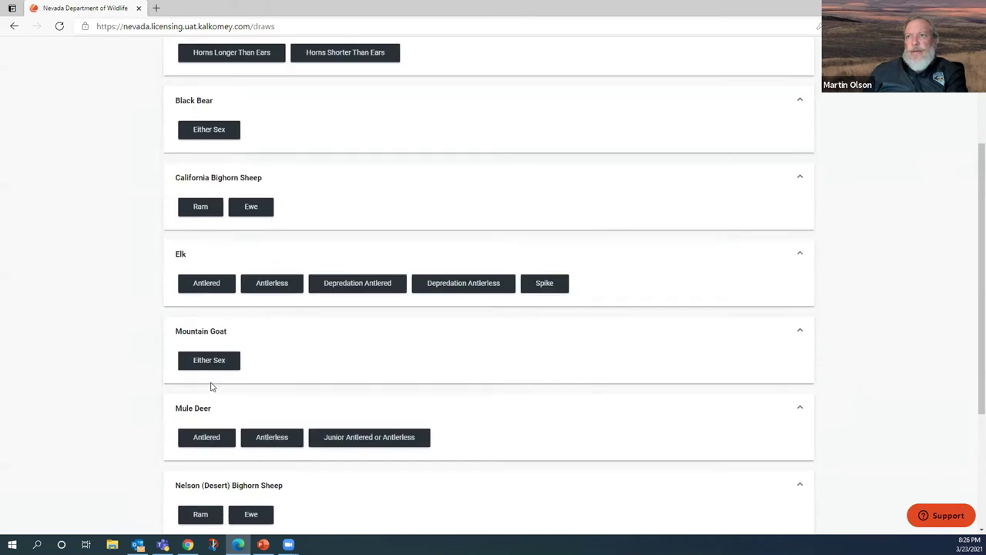
scroll(212, 388, "up", 1)
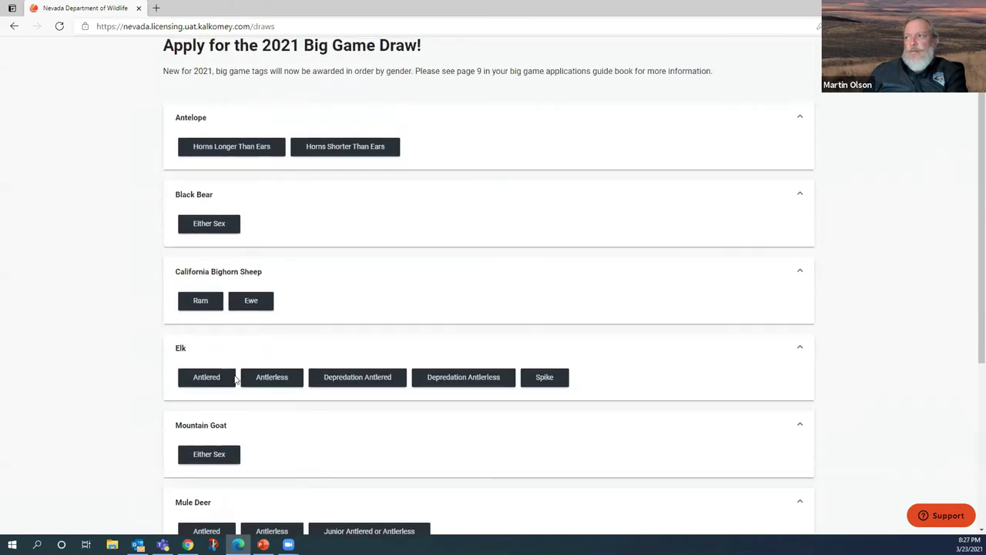
left_click(544, 377)
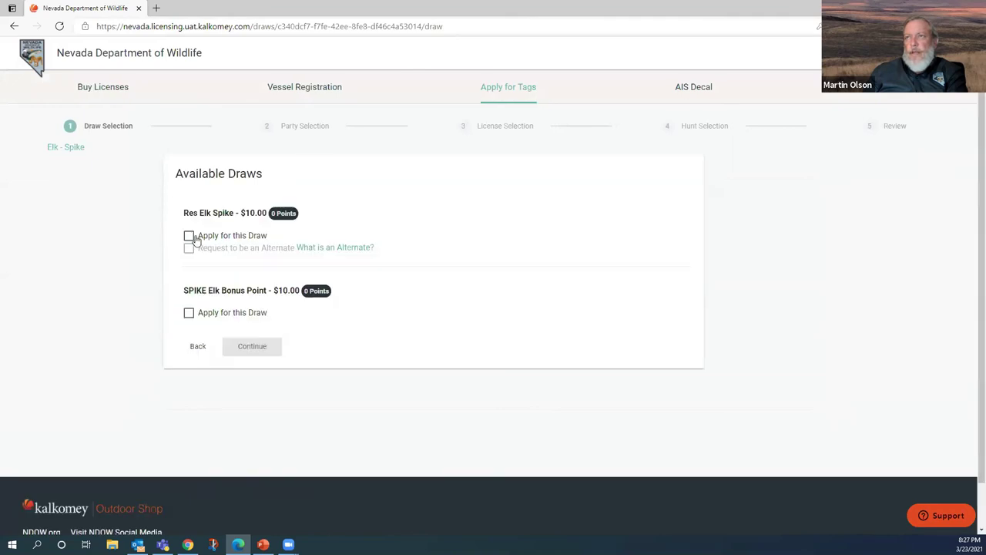
Apply for the SPIKE Elk Bonus Point and go to checkout with both bonus points.
left_click(189, 312)
left_click(258, 347)
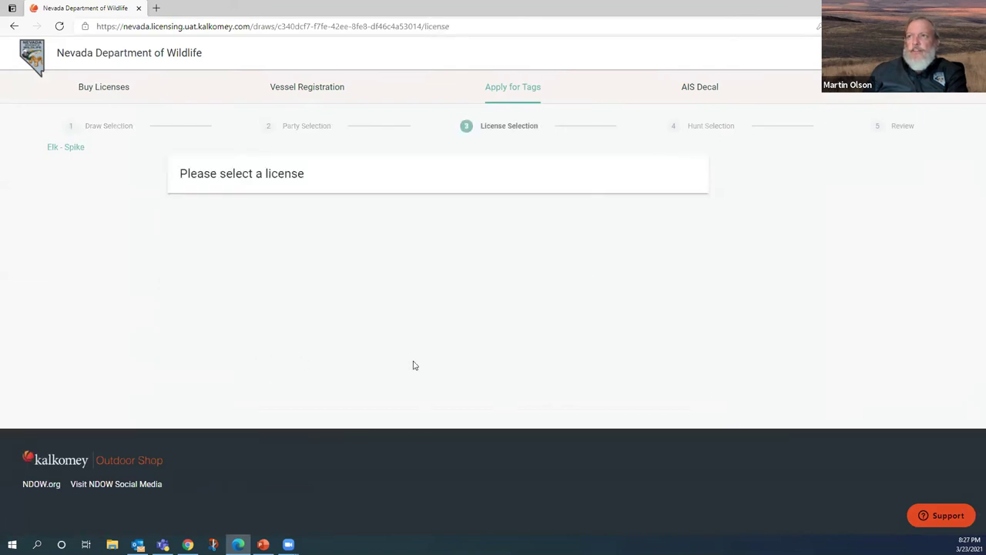
left_click(659, 395)
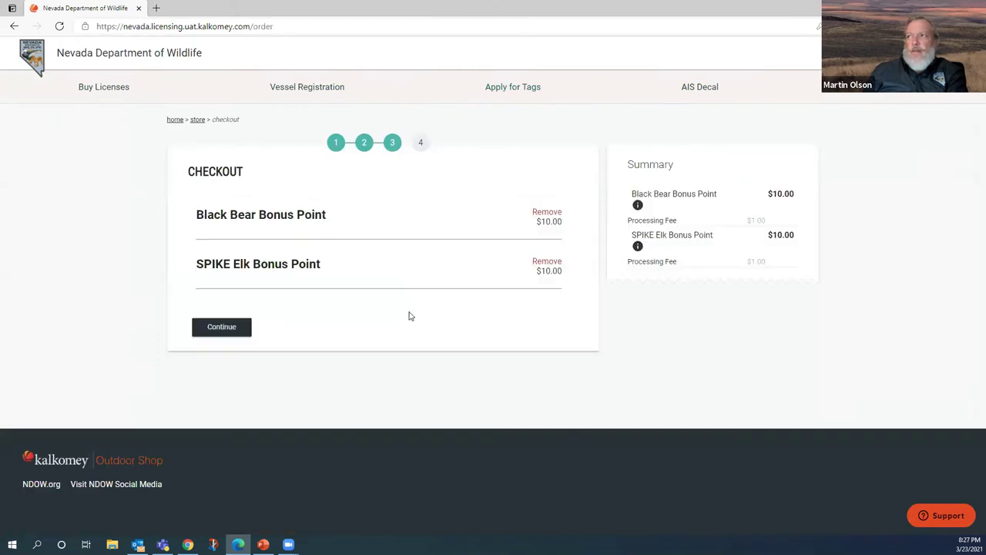
Add a $10 Resource Fund Donation to the order.
left_click(256, 284)
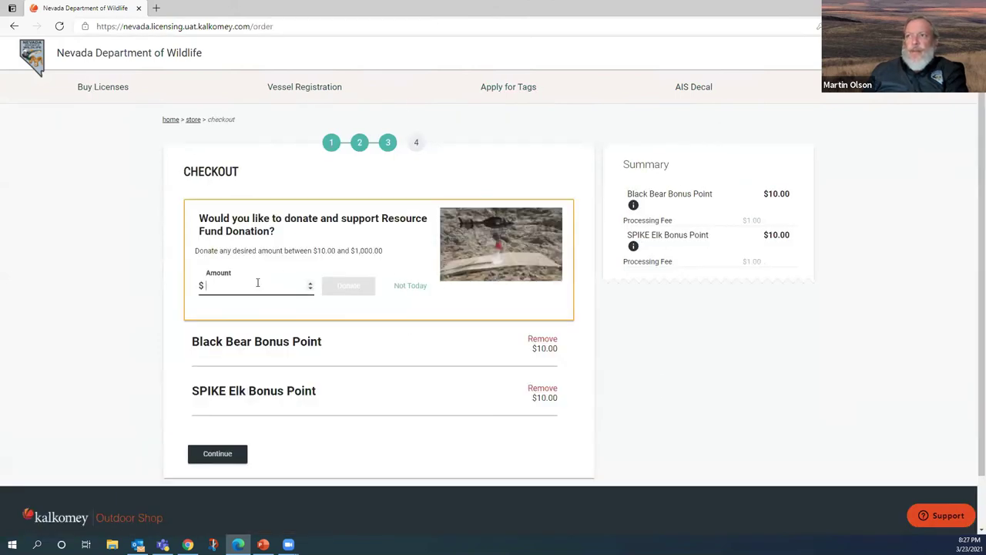
type("10")
left_click(344, 286)
Pay the $32.00 total with the saved credit card, accept the terms and place the order.
left_click(218, 453)
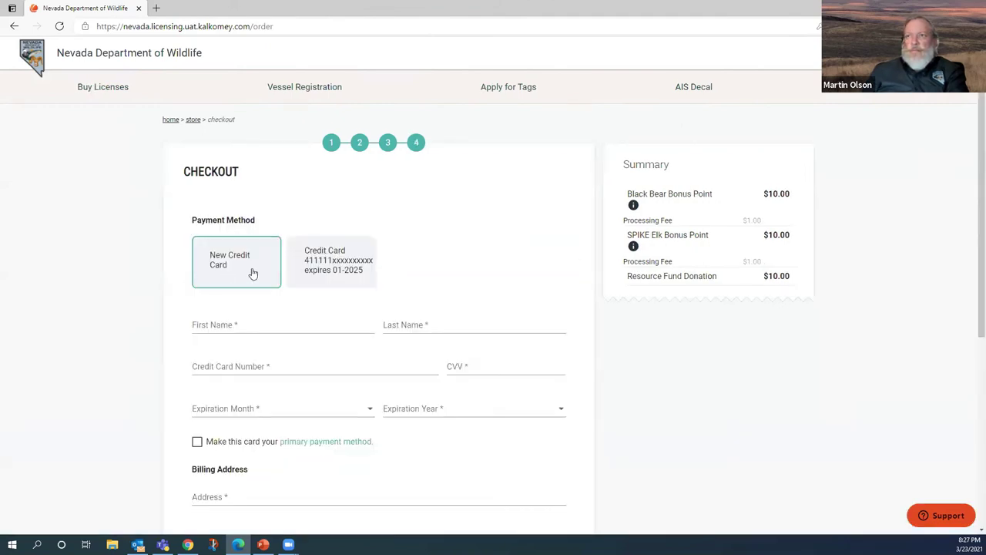
left_click(324, 268)
left_click(197, 311)
left_click(534, 341)
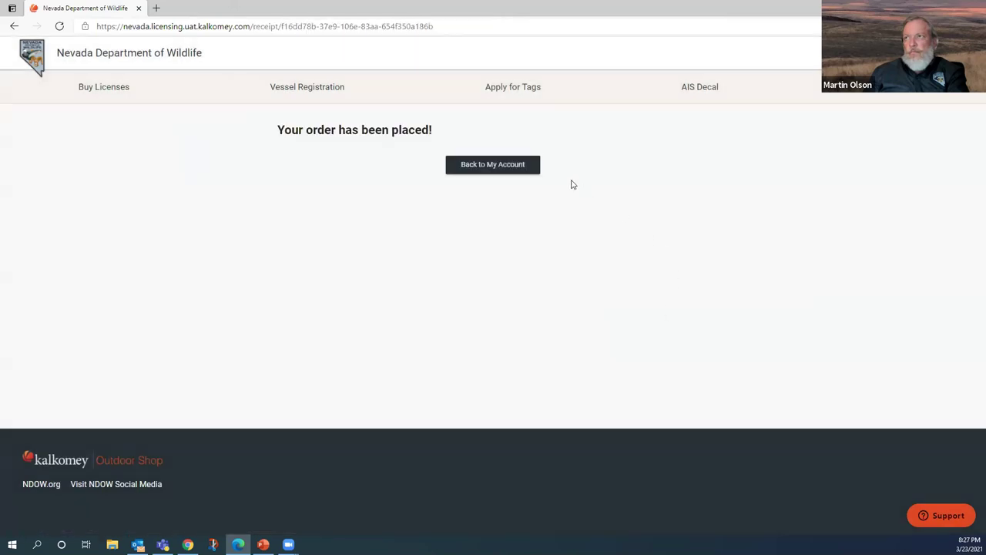
scroll(510, 312, "down", 6)
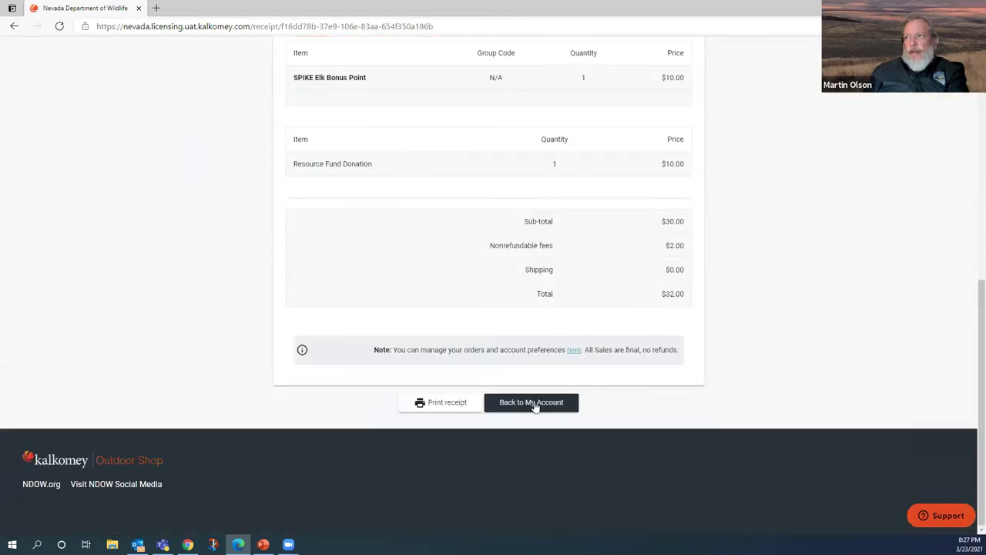
Go back to My Account, open Application and Points, and expand the SPIKE Elk Bonus Point application.
left_click(535, 407)
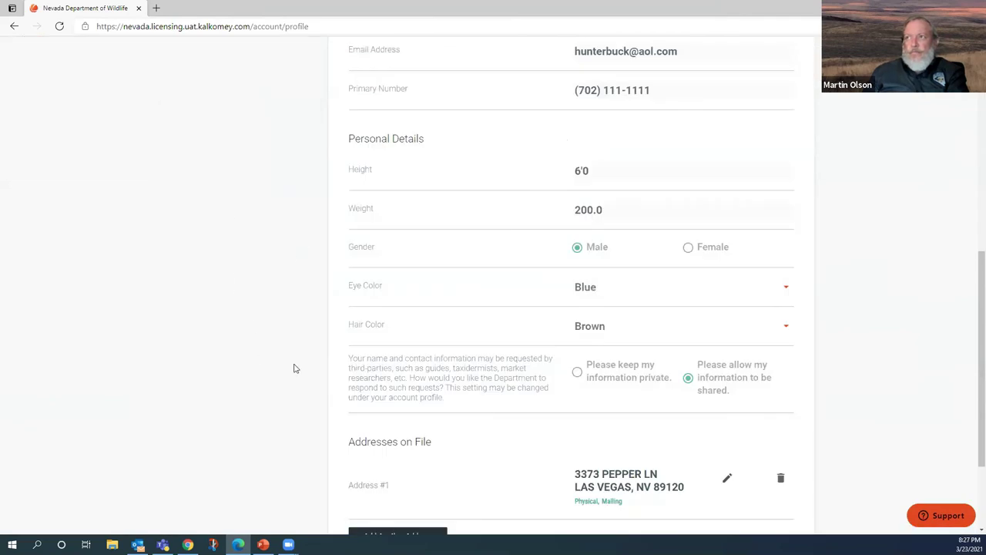
scroll(279, 392, "up", 6)
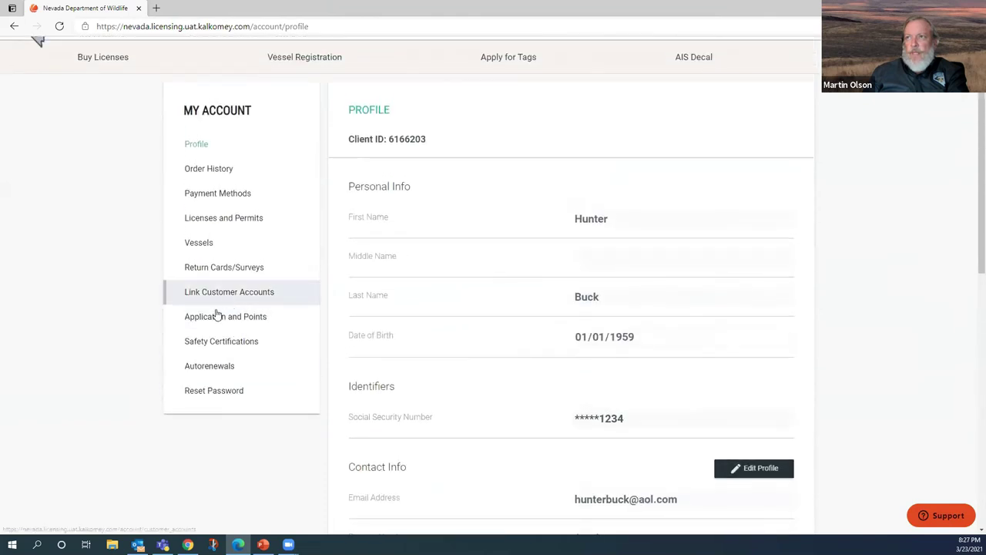
left_click(217, 322)
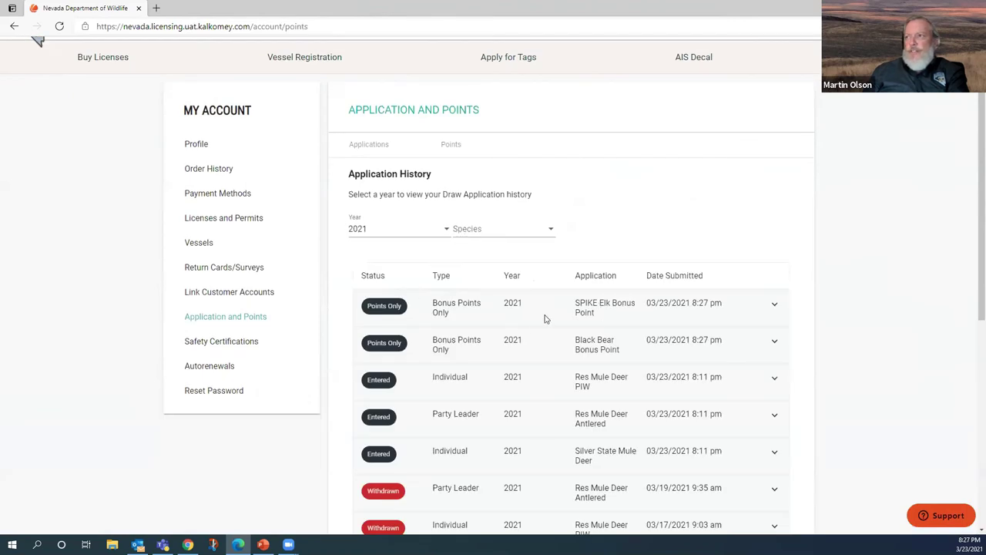
left_click(775, 305)
scroll(561, 365, "down", 3)
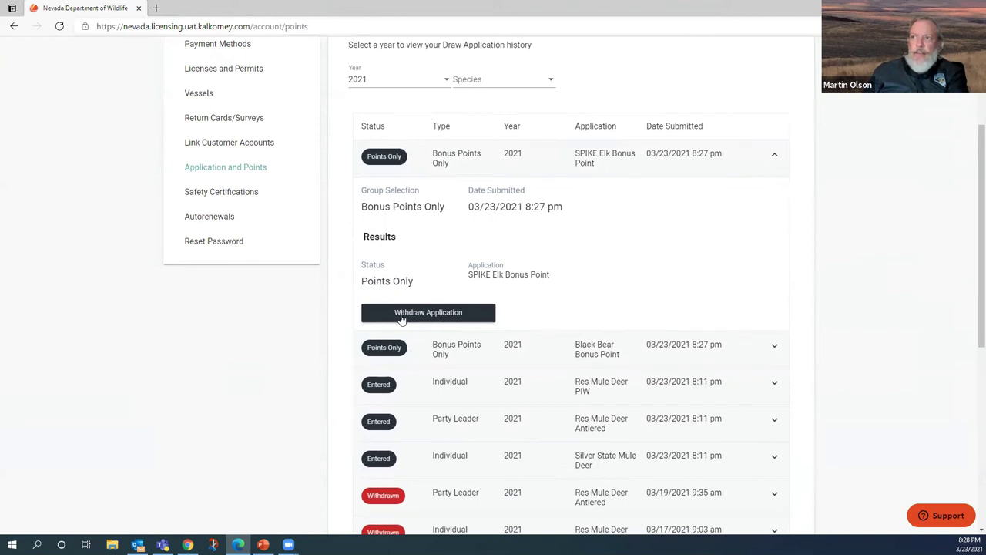
Cancel withdrawing the SPIKE Elk Bonus Point application, leaving it Points Only, and collapse its history row.
left_click(440, 318)
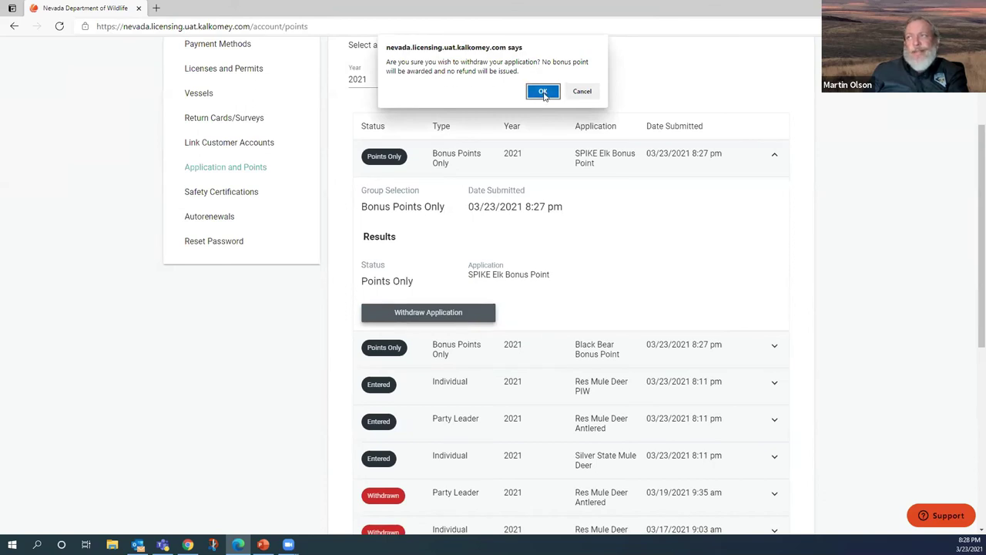
left_click(583, 92)
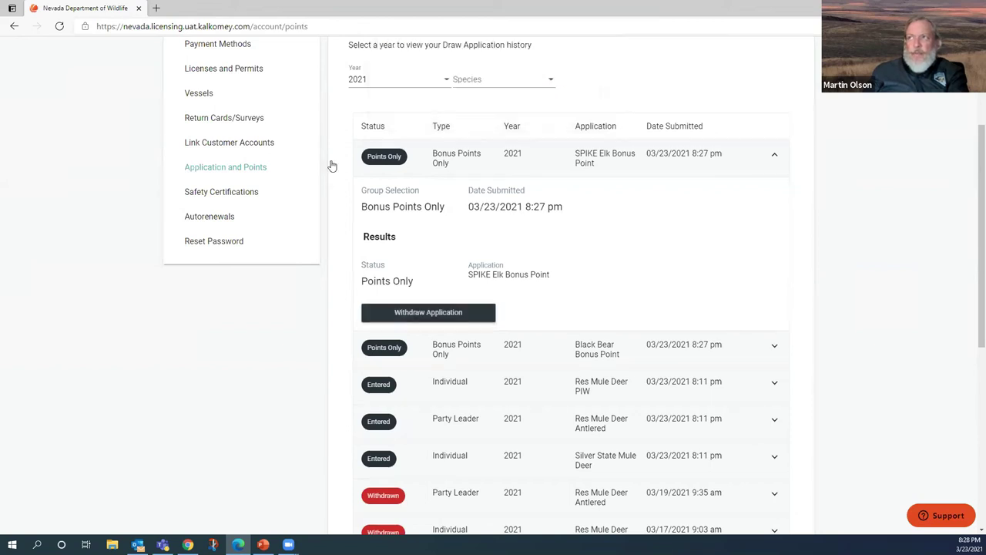
scroll(435, 345, "up", 3)
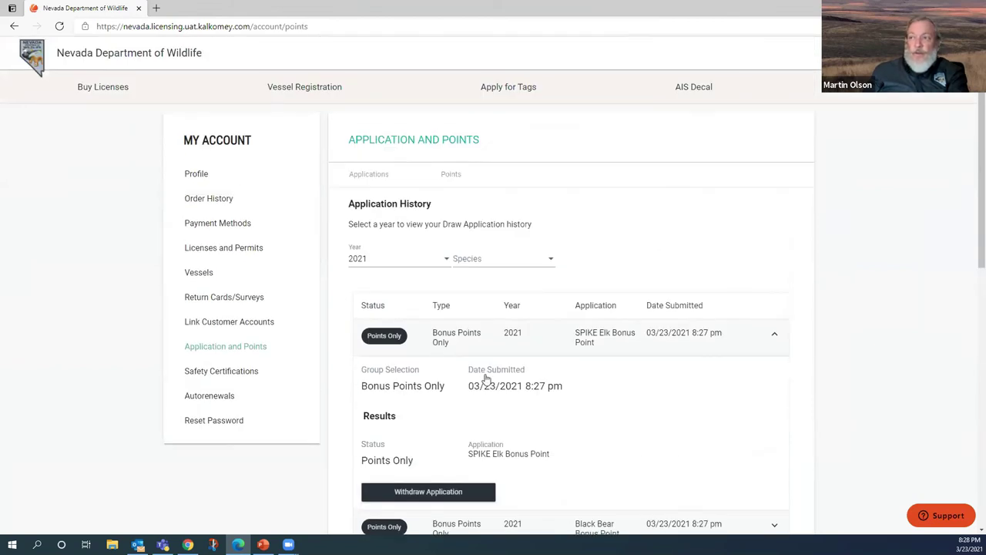
scroll(485, 378, "down", 2)
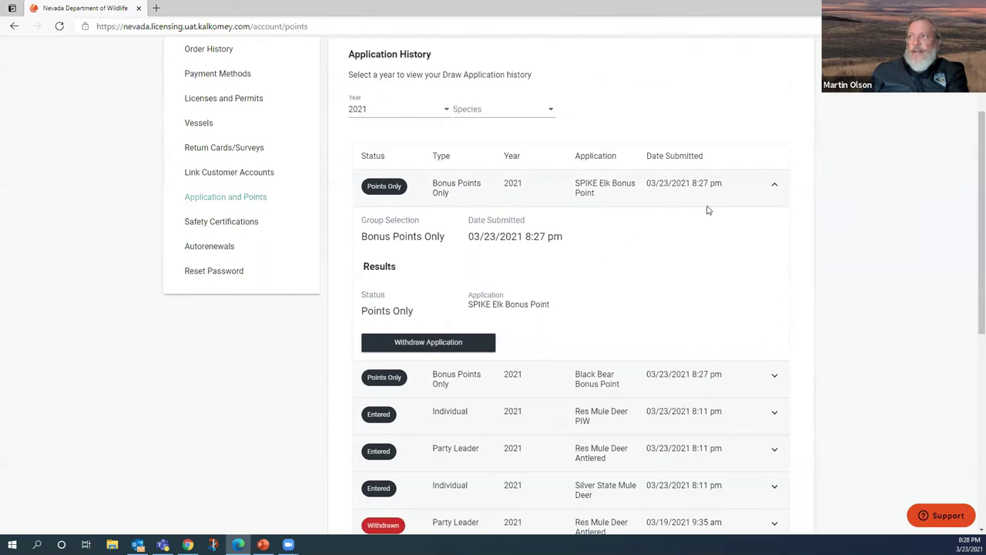
left_click(776, 189)
scroll(193, 257, "up", 2)
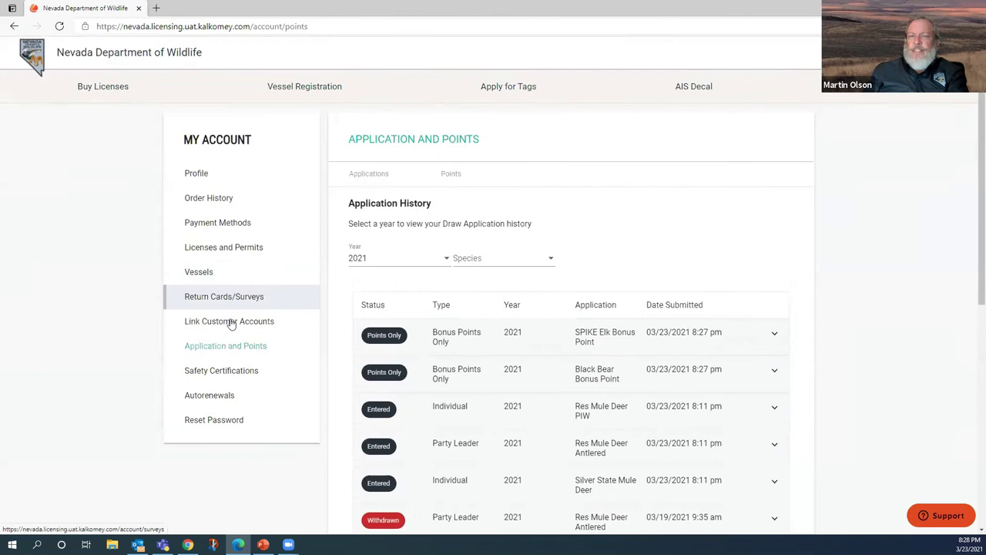